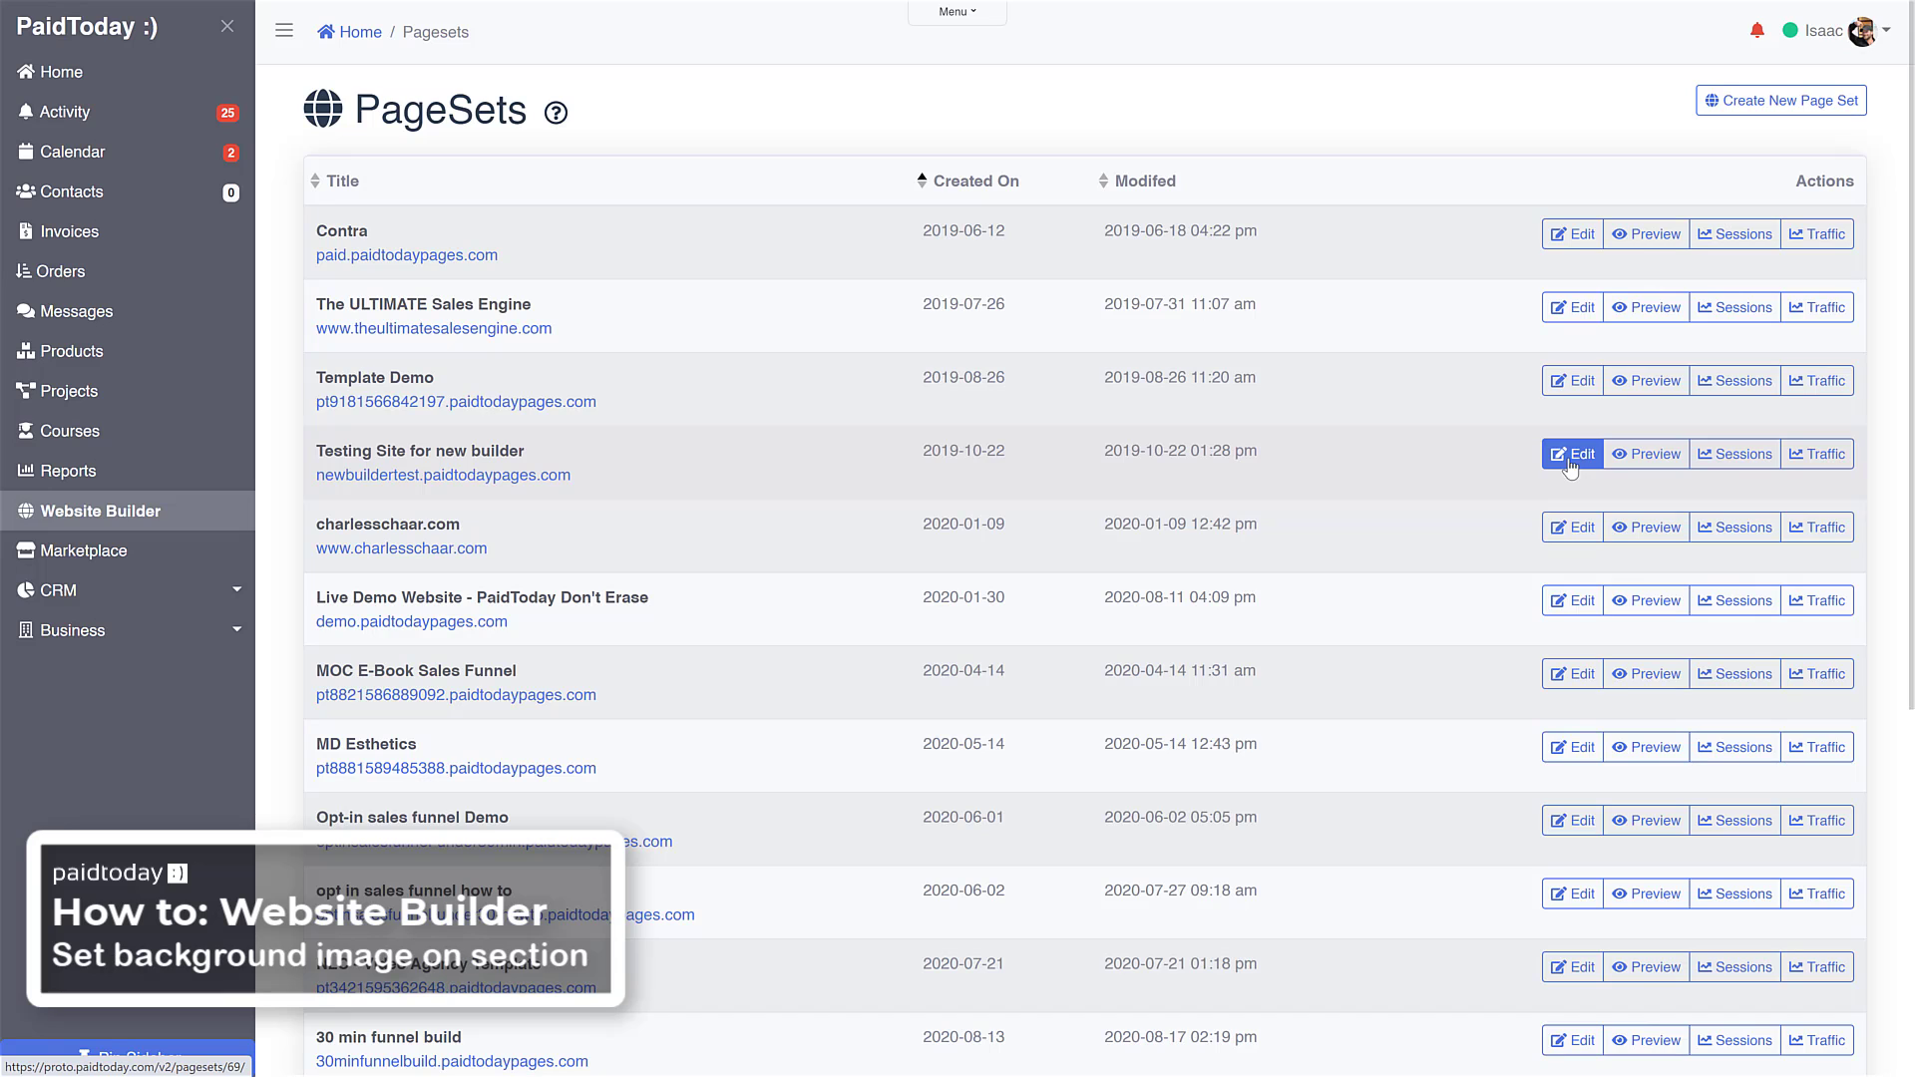
Open the "Testing Site for new builder" page set for editing and create an HTML (Advanced Editor) page titled background-image.
click(1569, 460)
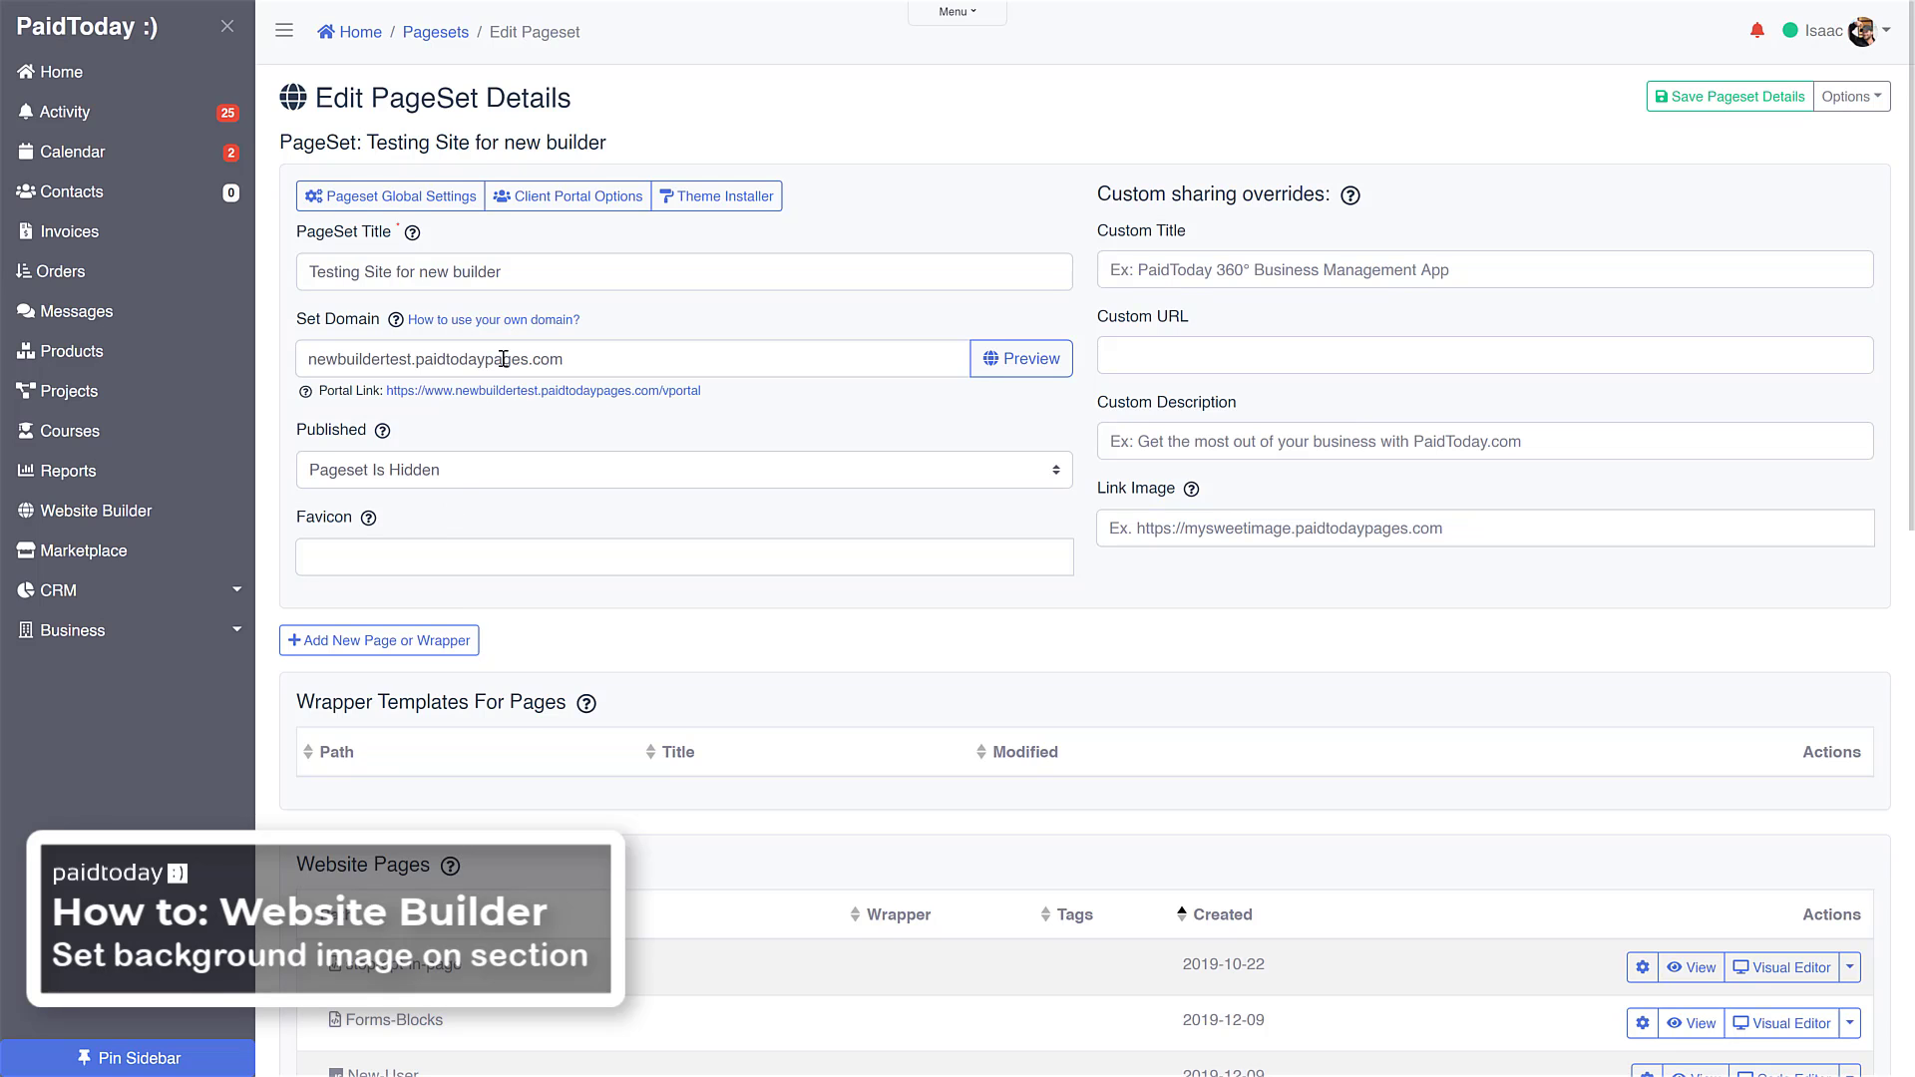
scroll(400, 605, down, 2)
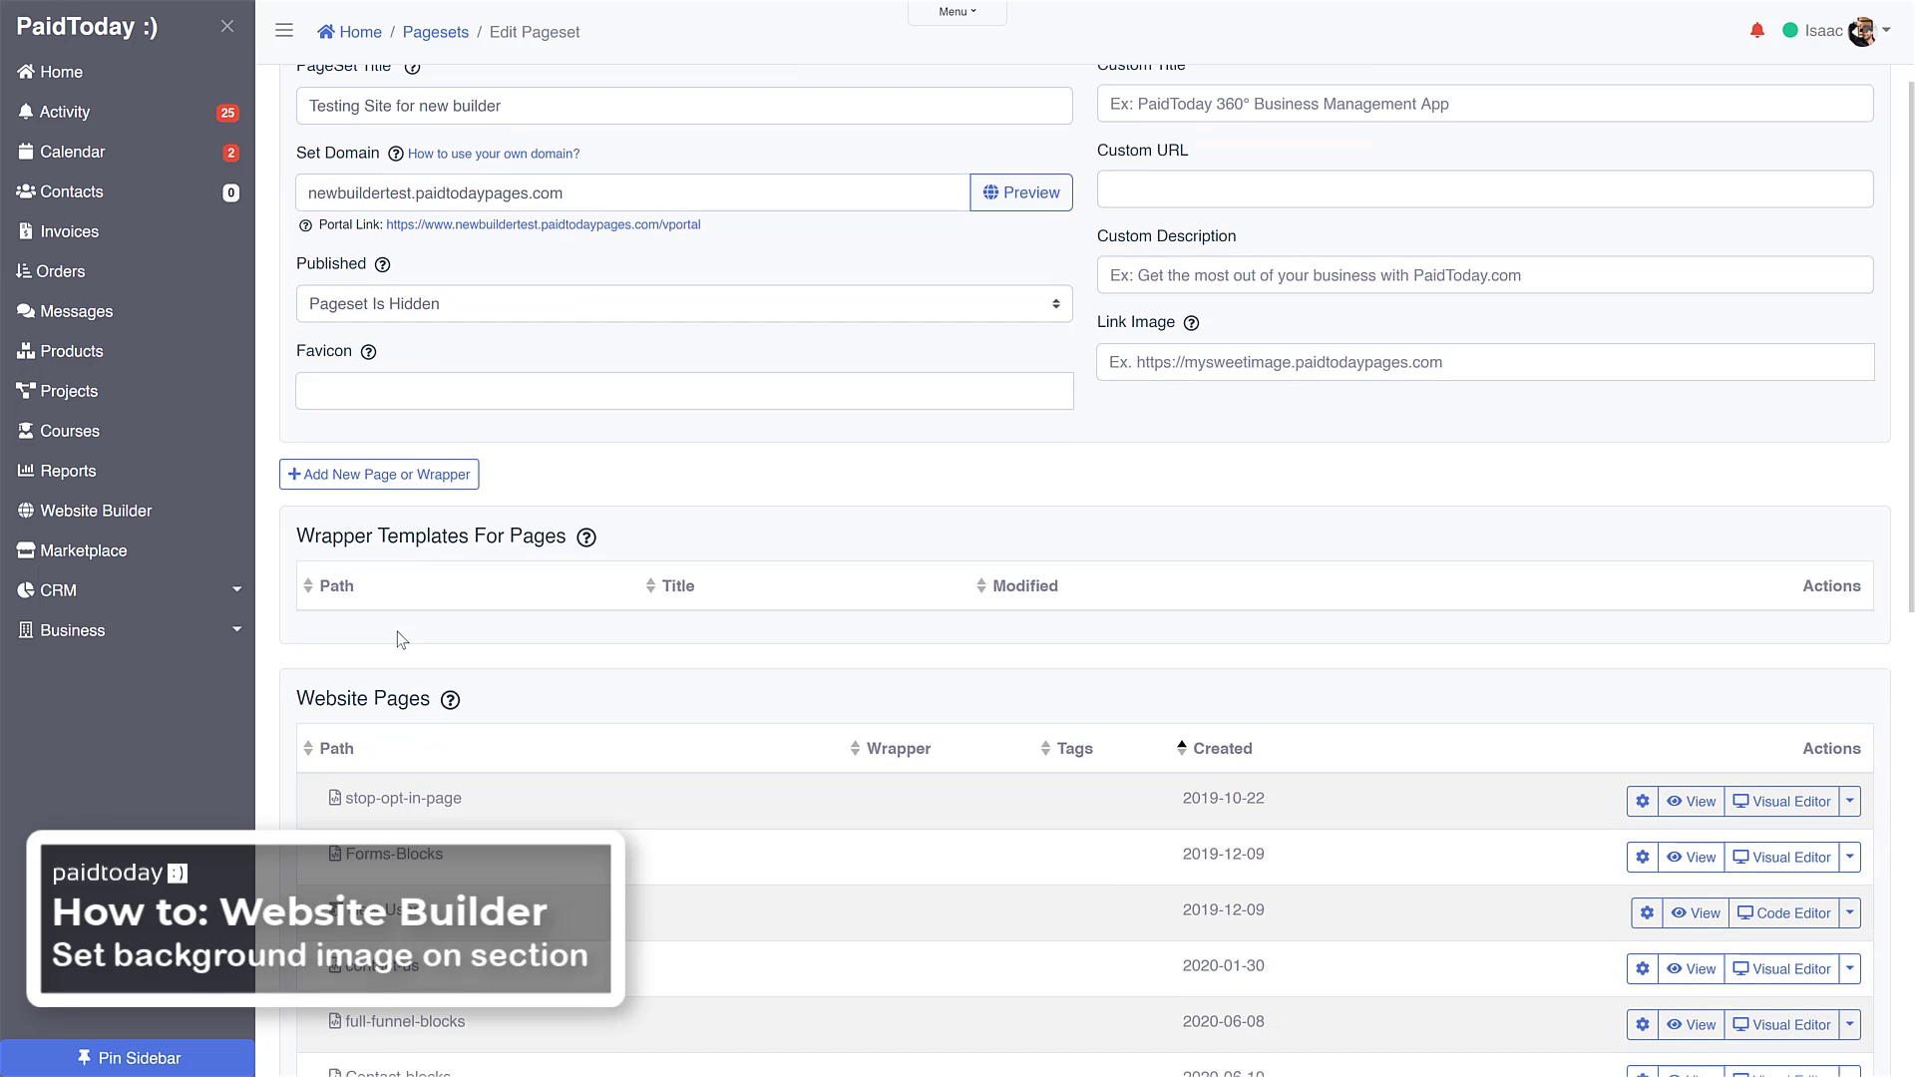
click(409, 477)
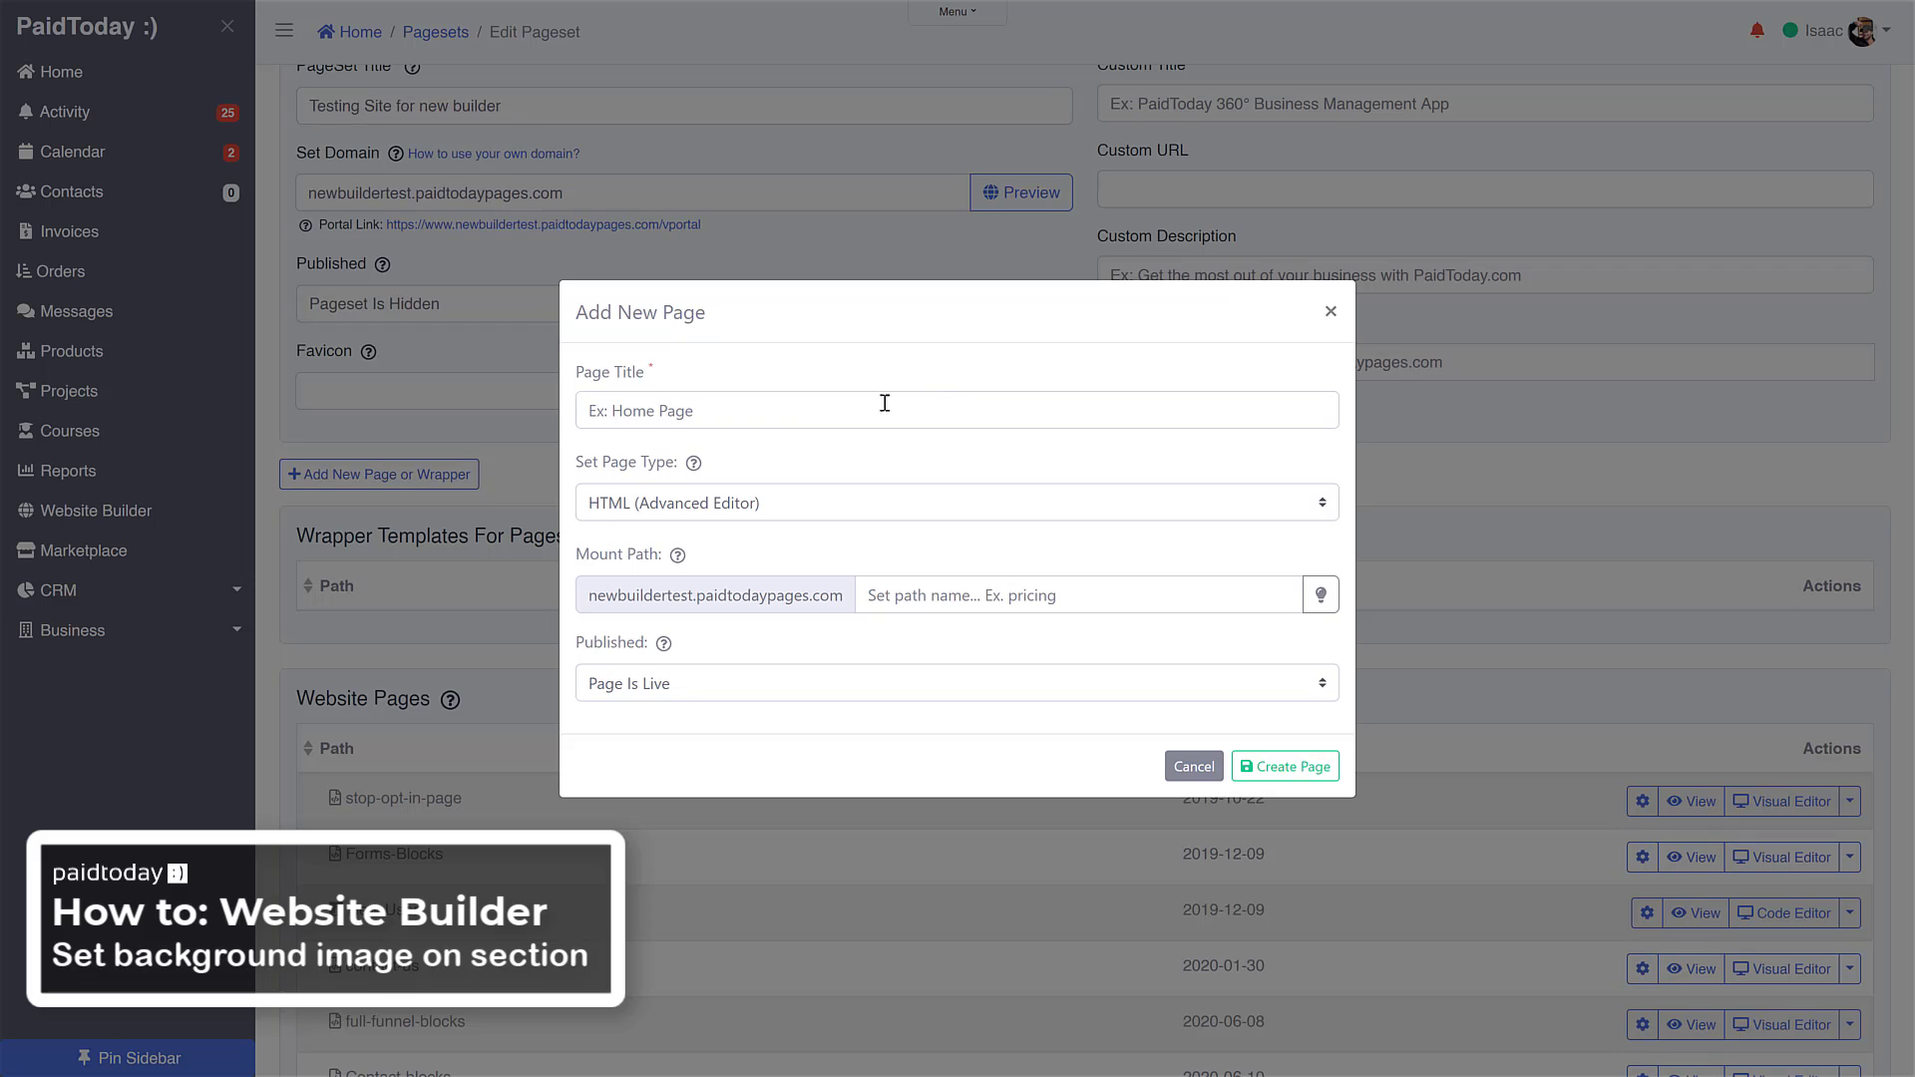
click(798, 409)
text(back)
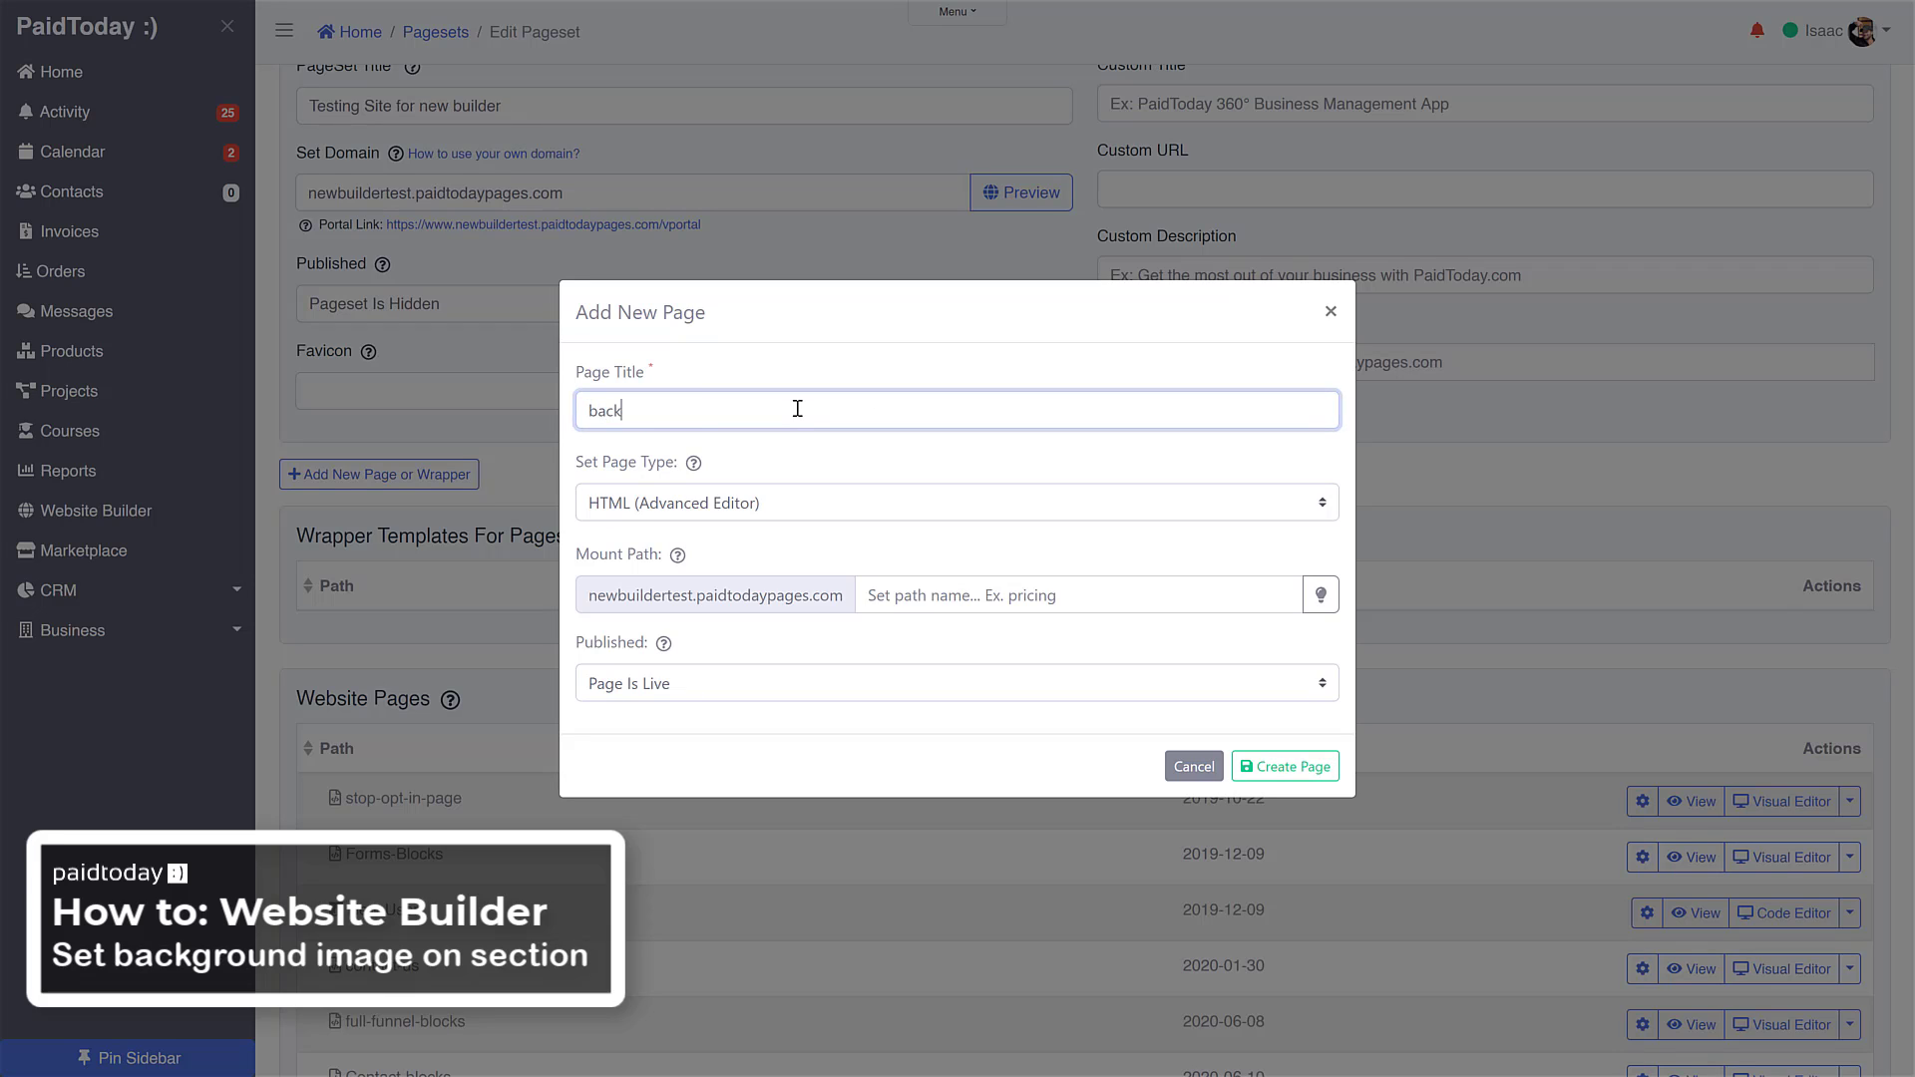
text(ground-image)
click(1020, 518)
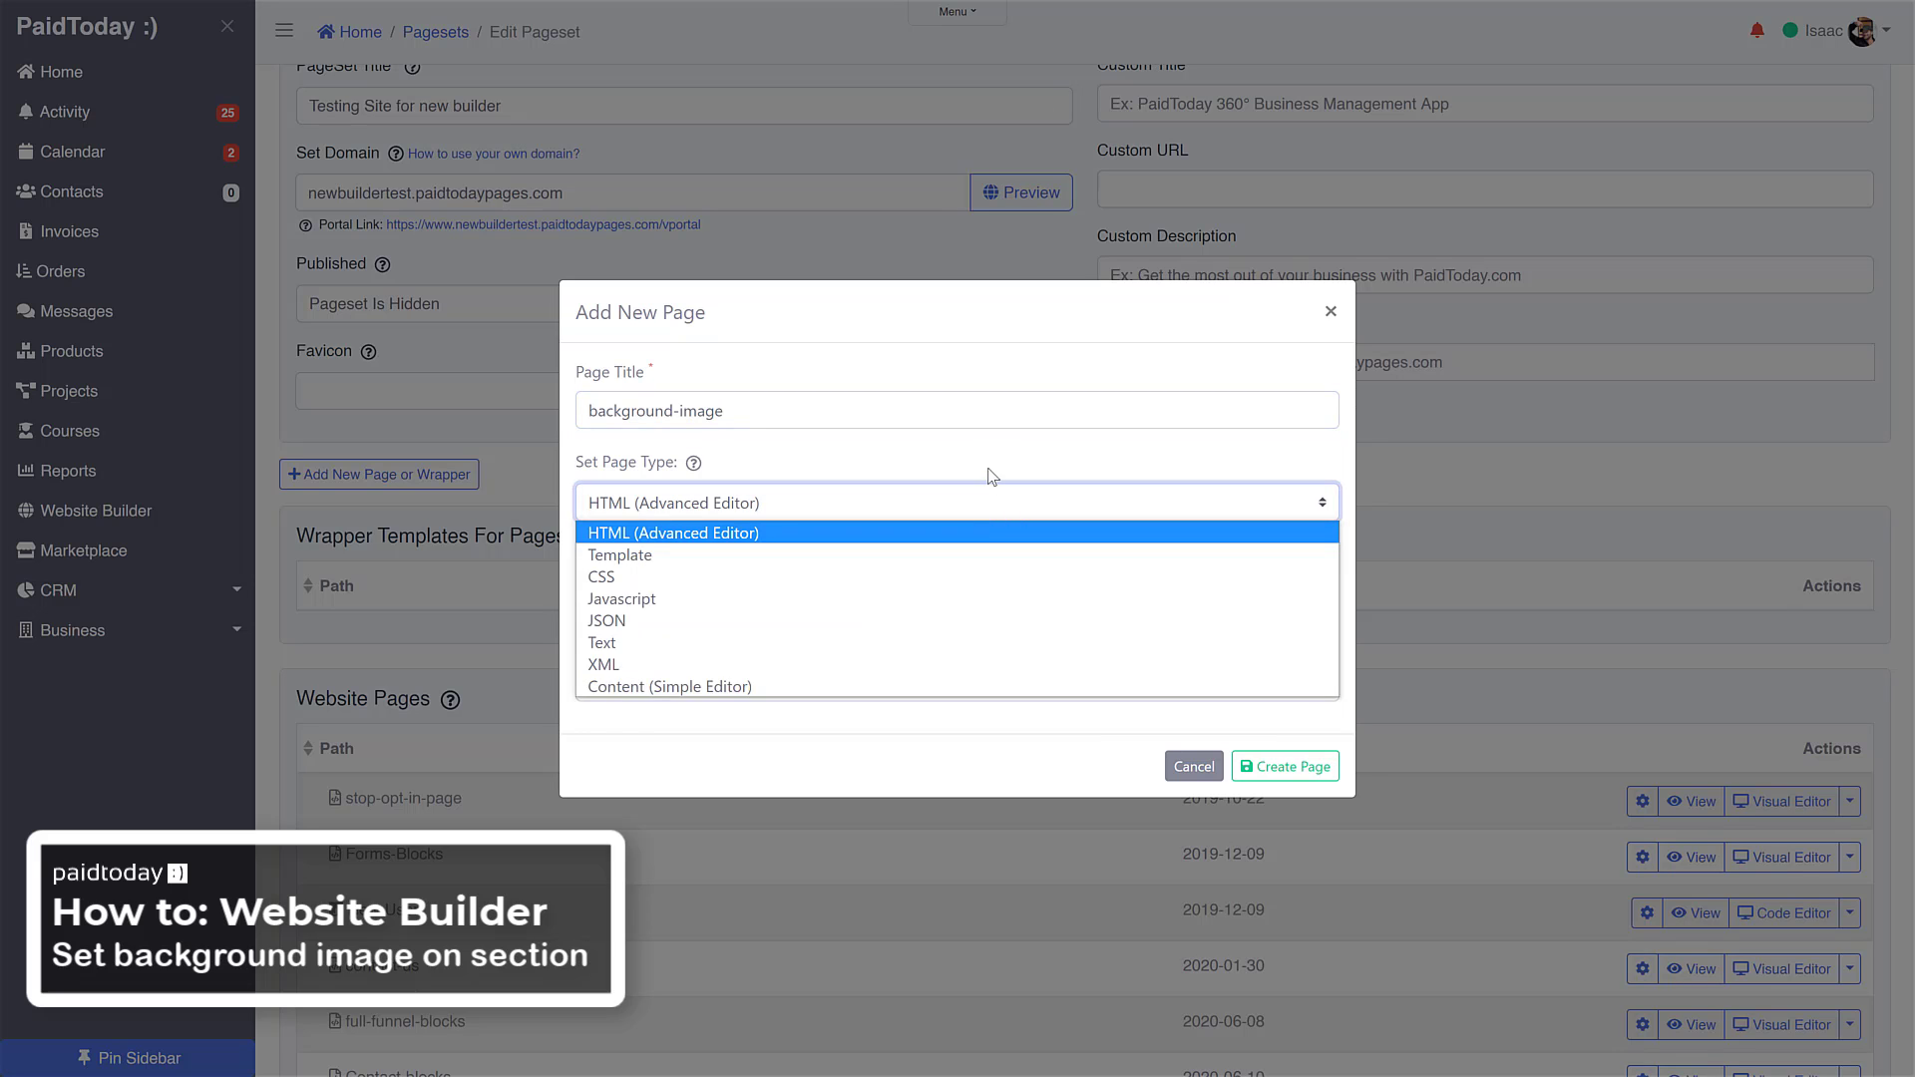
click(990, 473)
click(1284, 768)
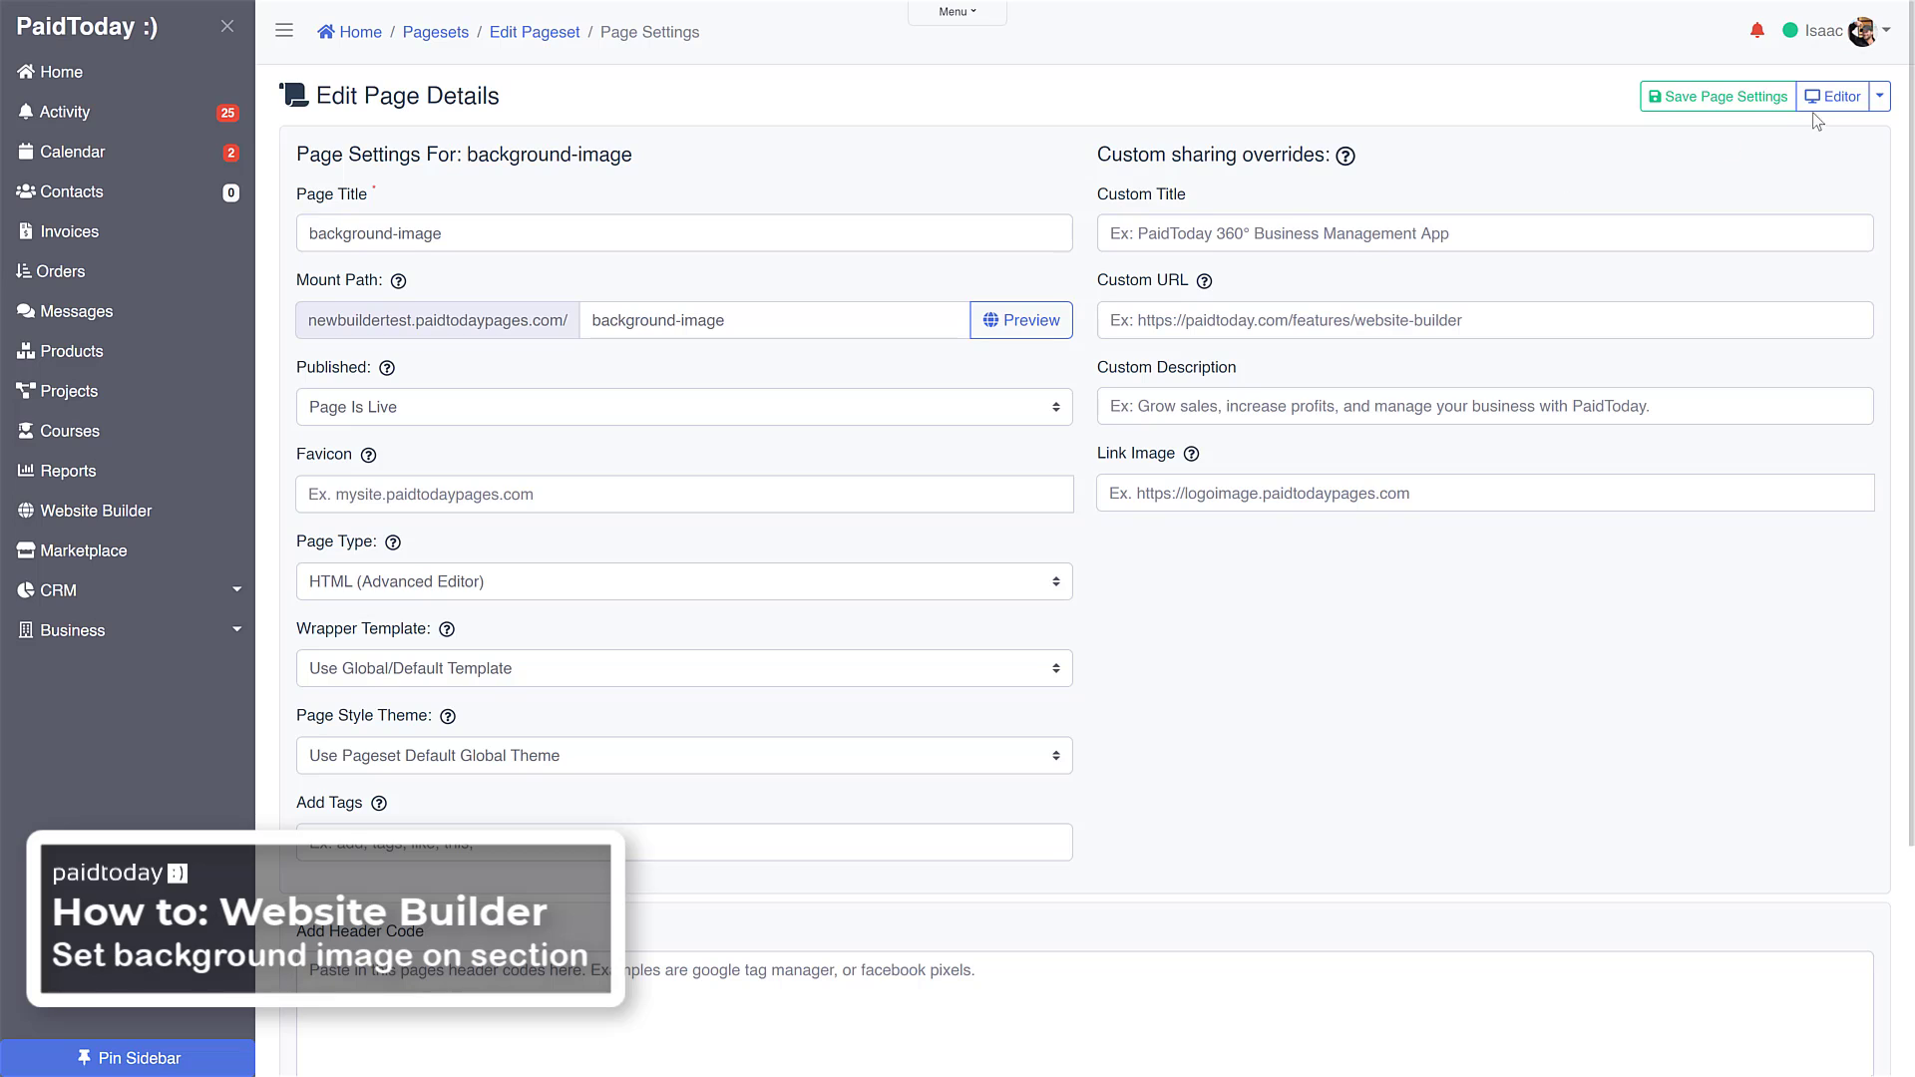
Open the background-image page in the visual editor and delete its "Hello, World!" header.
click(1843, 98)
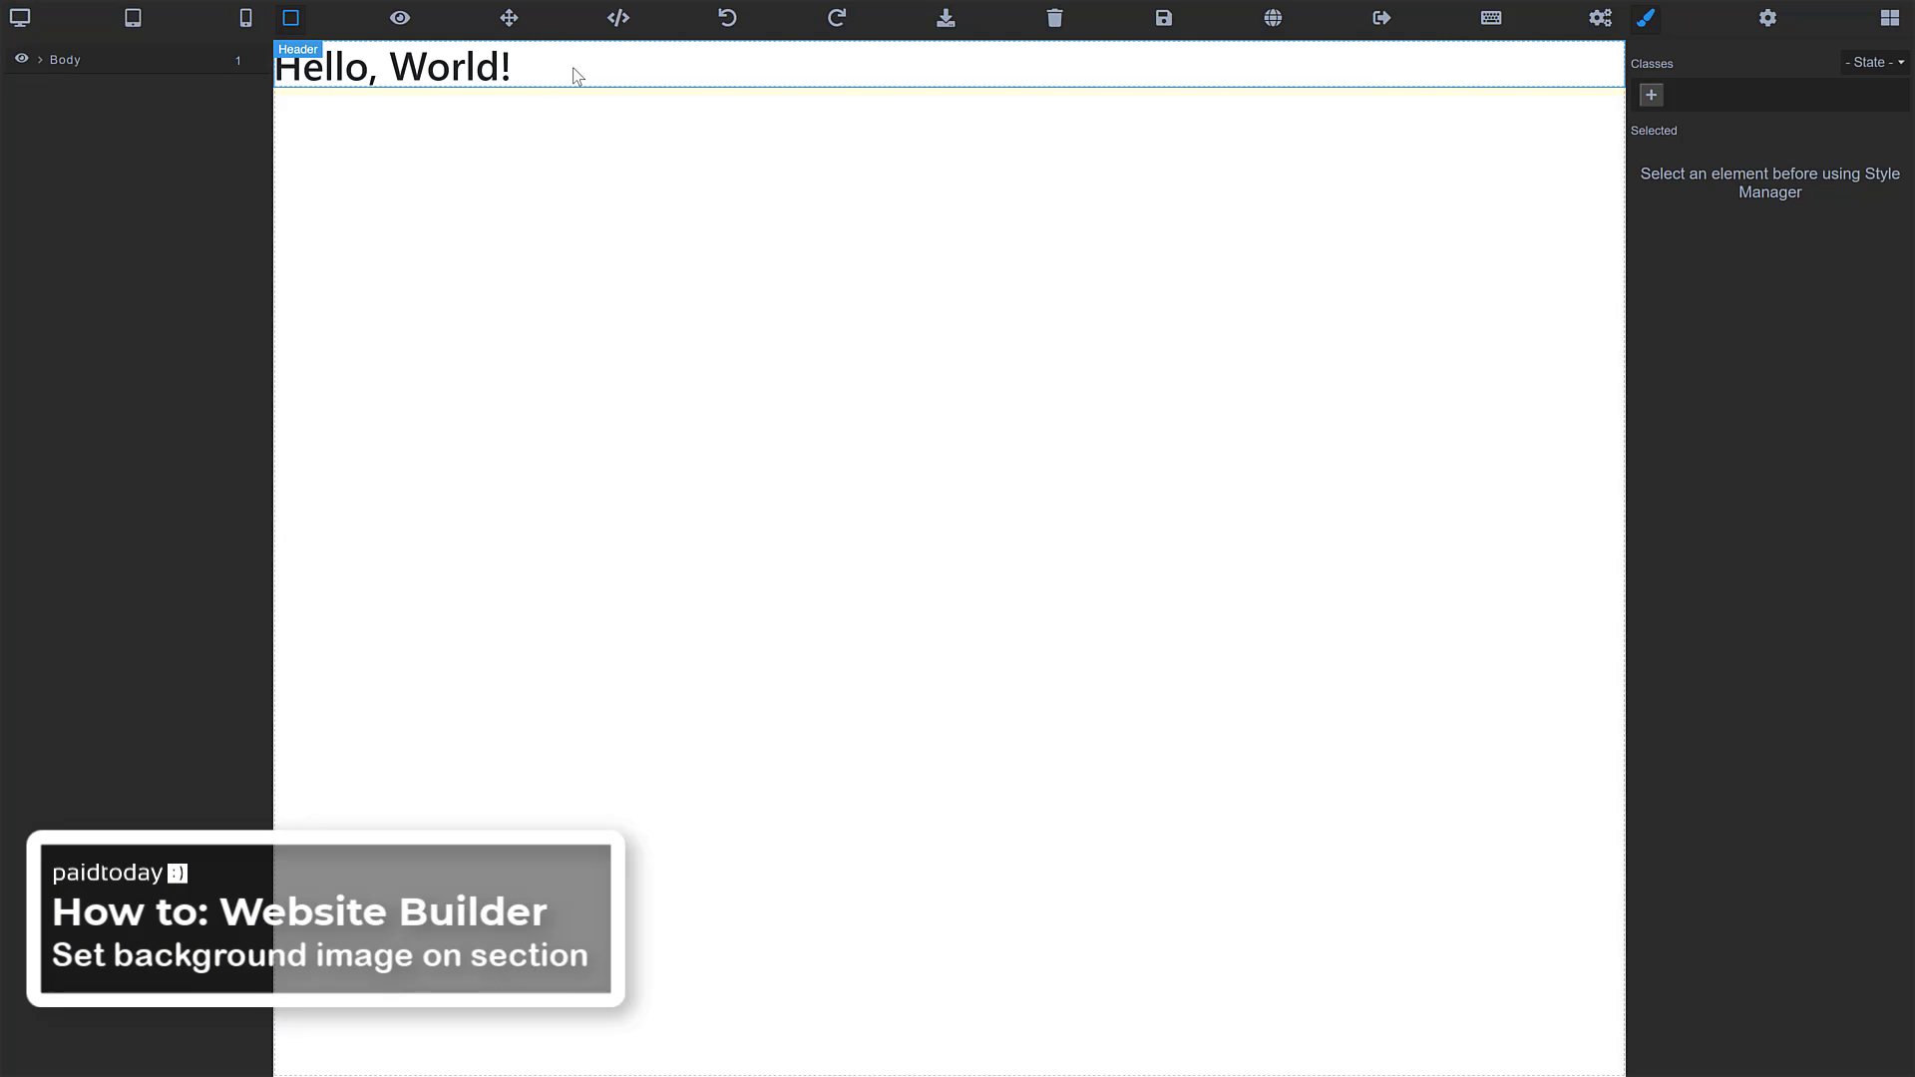
click(574, 75)
key(Delete)
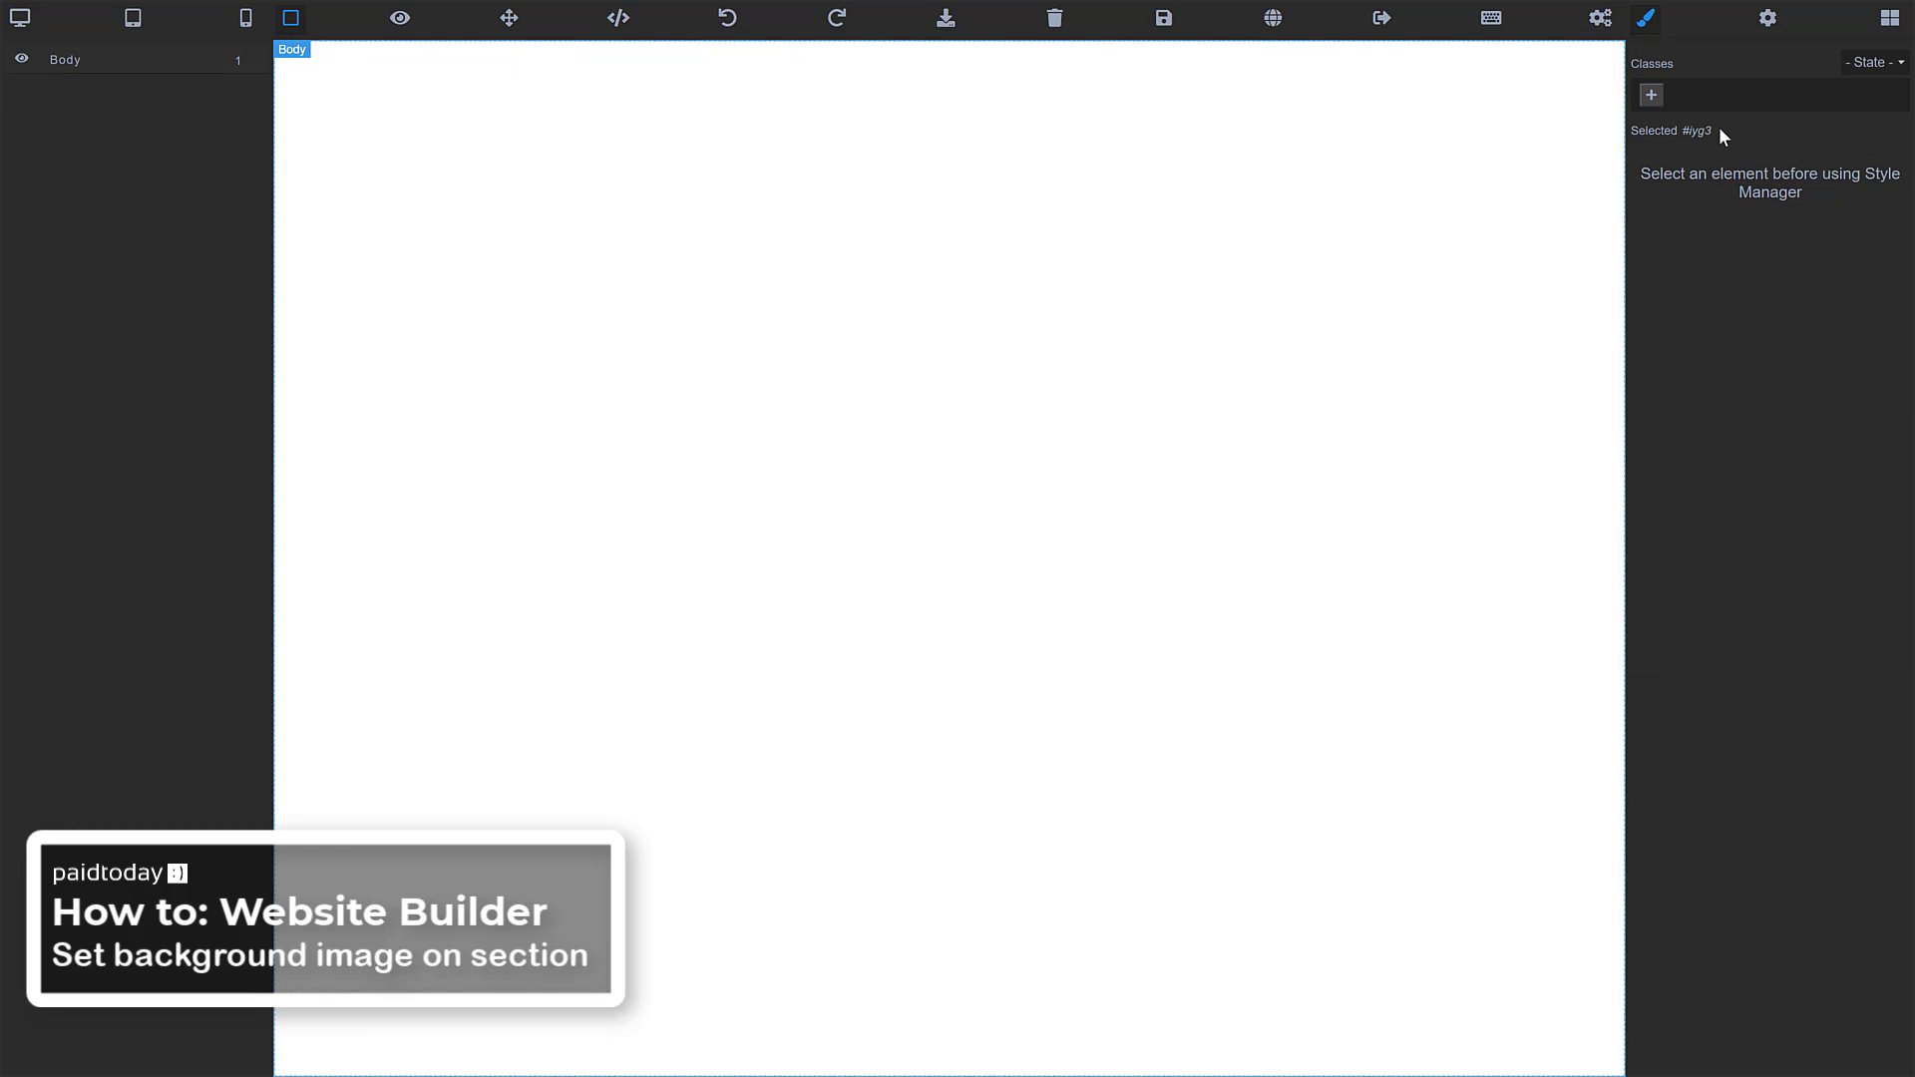
Add a Section with a Container inside it to the empty page, and remove the placeholder paragraph beneath the container.
click(1890, 20)
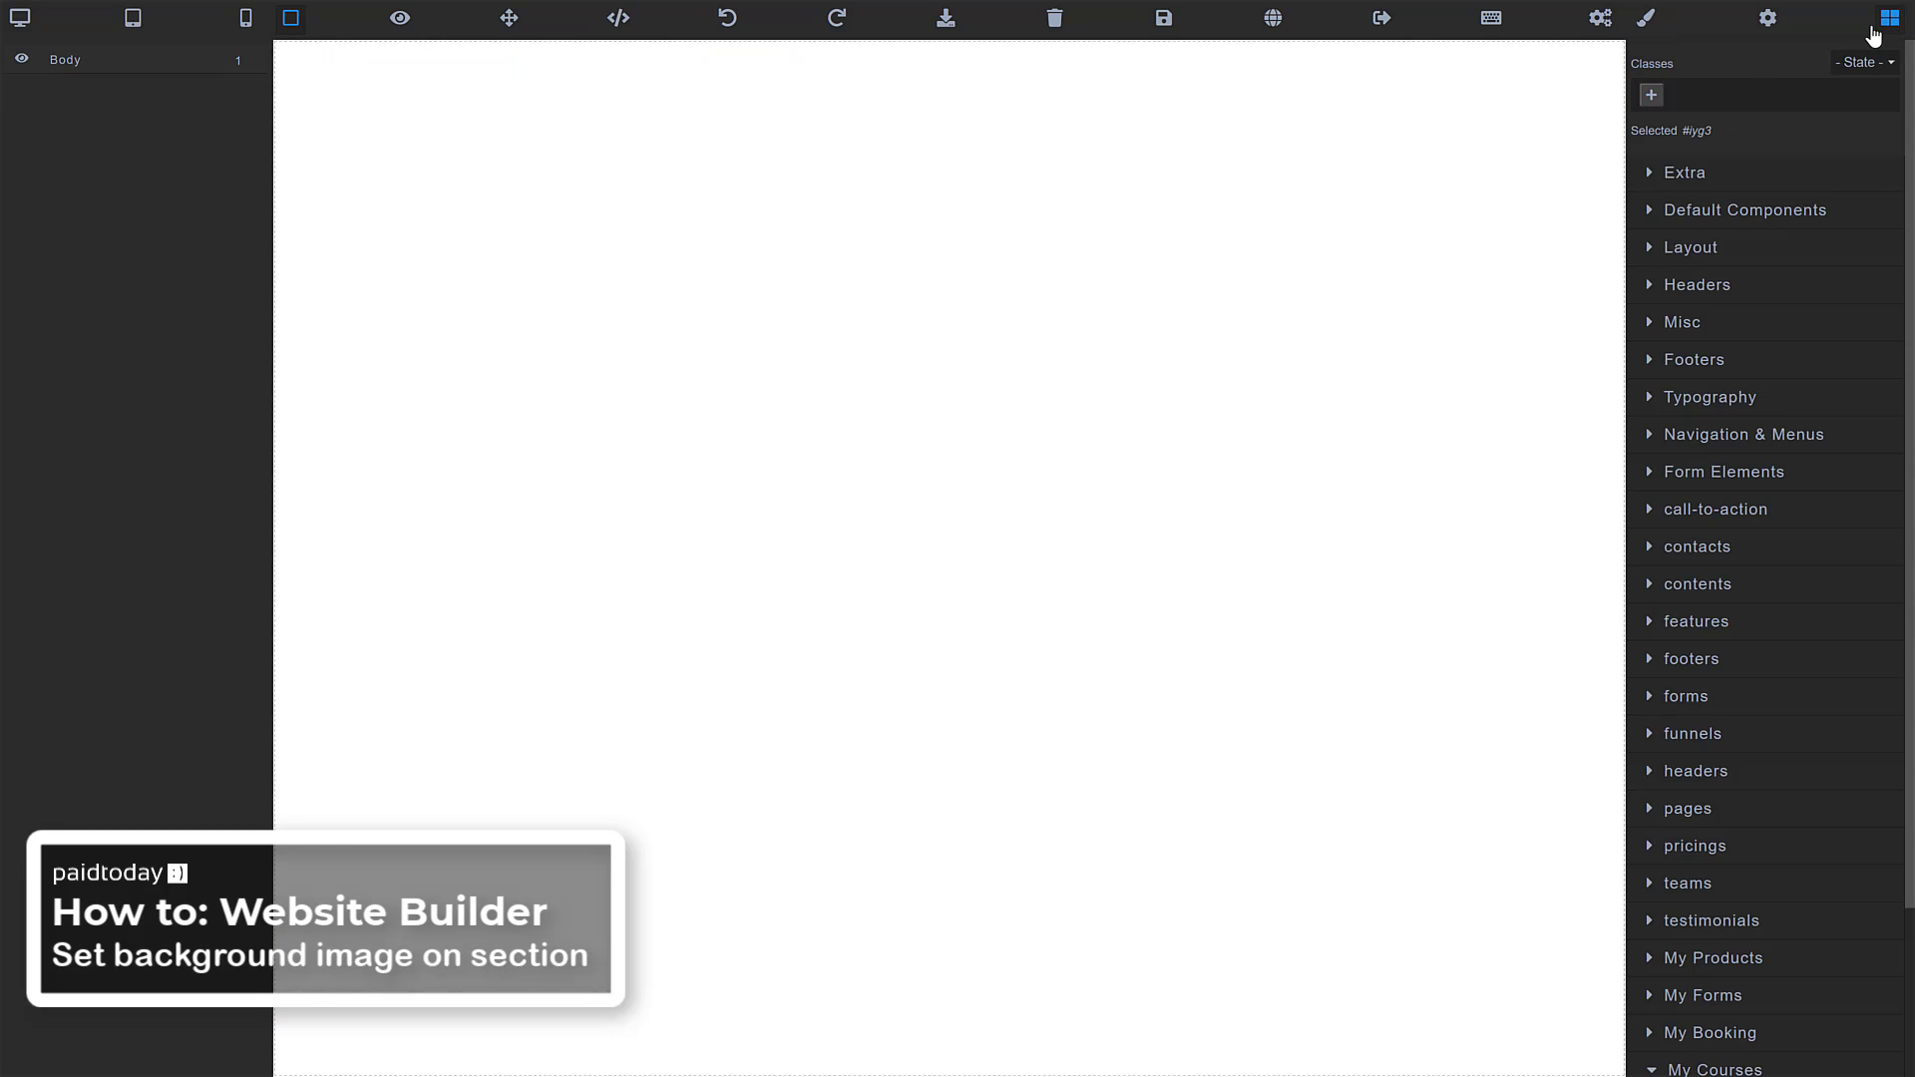
click(1658, 249)
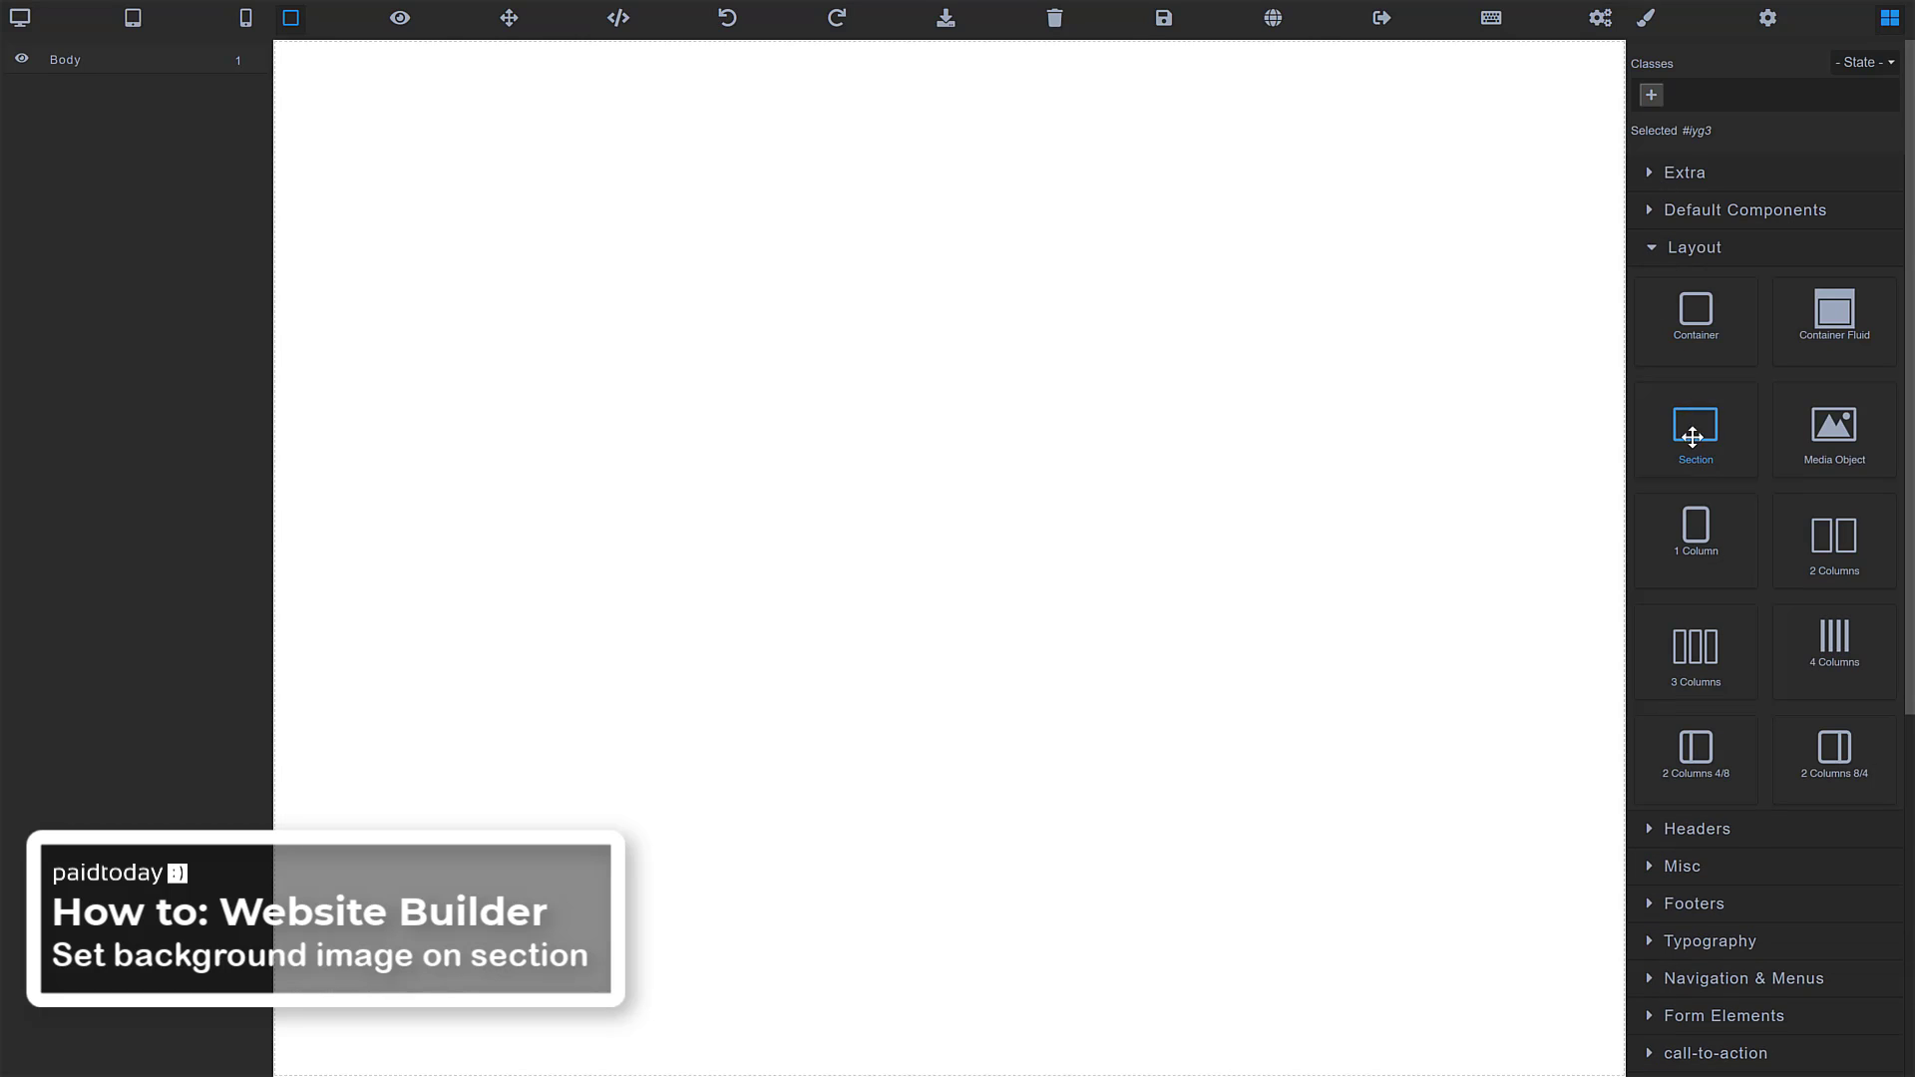
drag(1695, 431, 1201, 397)
drag(1696, 315, 865, 92)
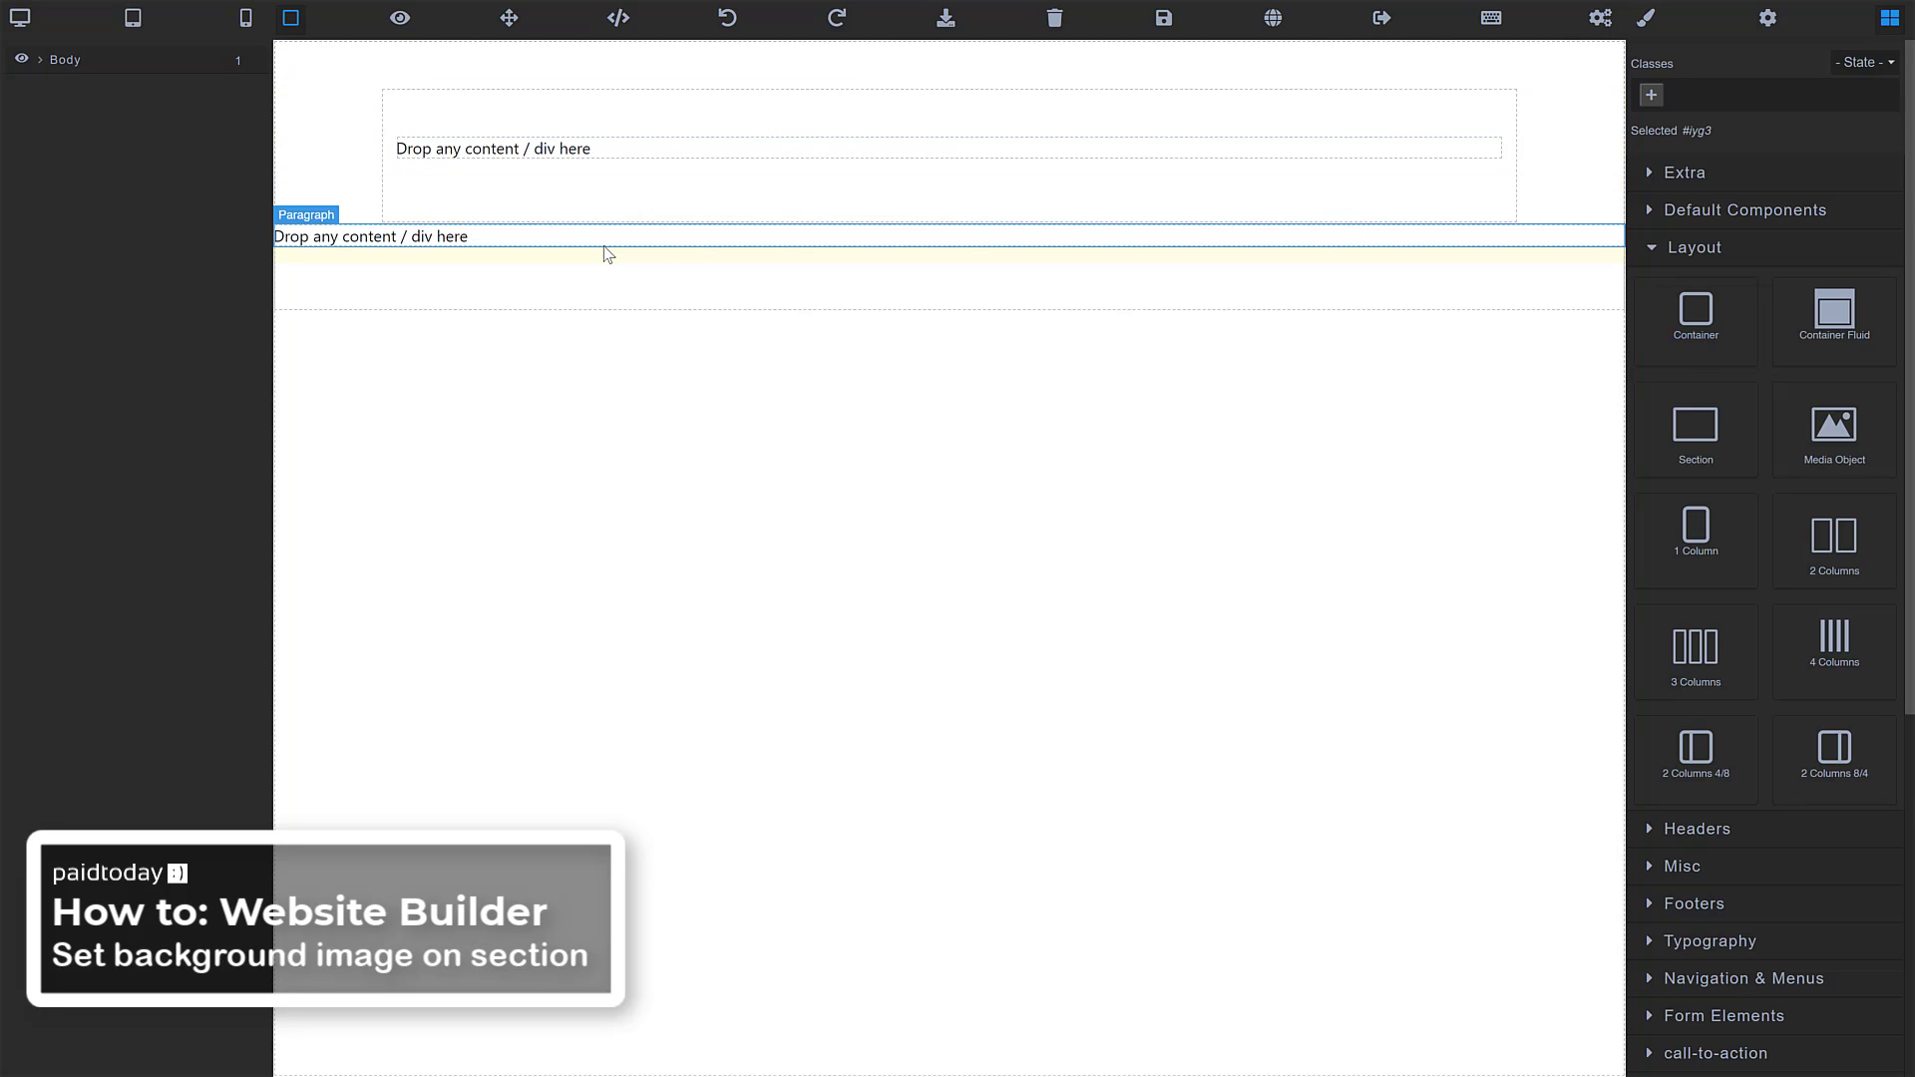
click(602, 252)
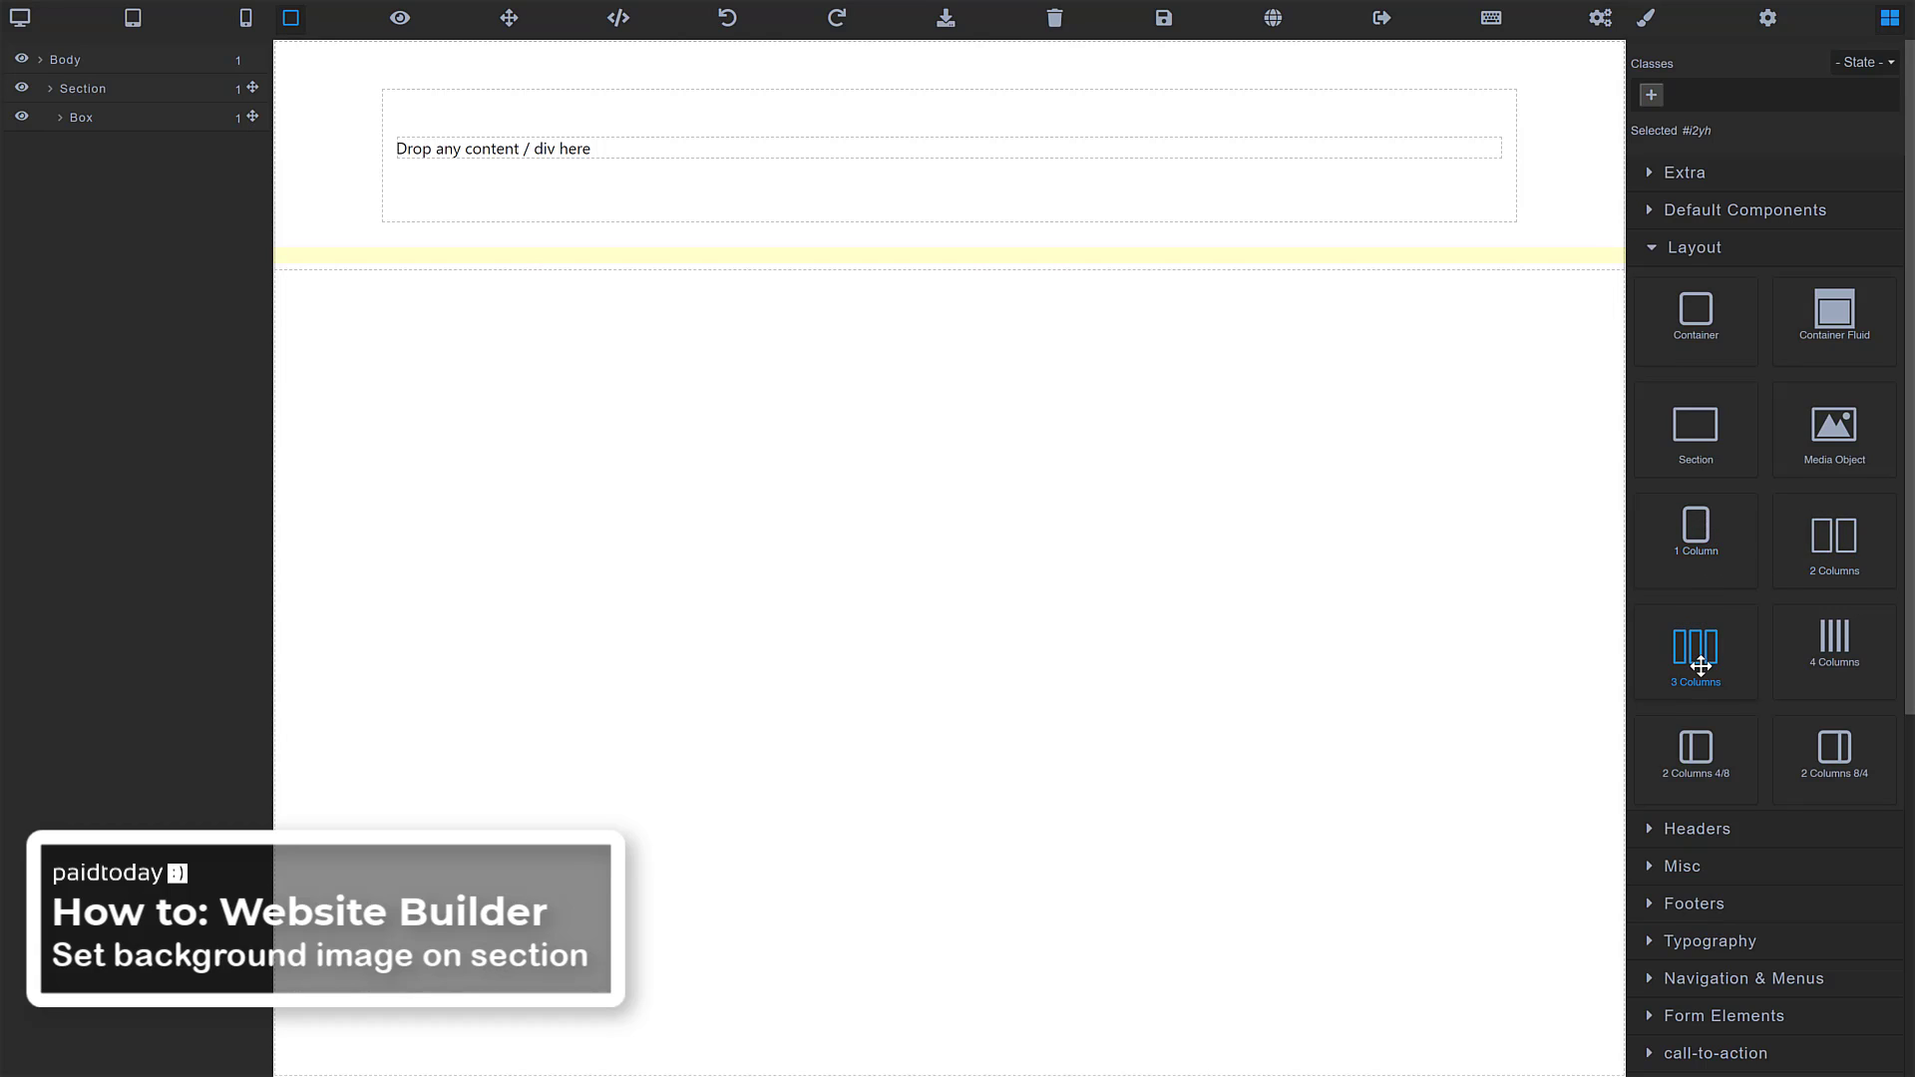
Insert a 2 Columns row into the container and delete the placeholder paragraph above the row.
drag(1812, 537, 1028, 186)
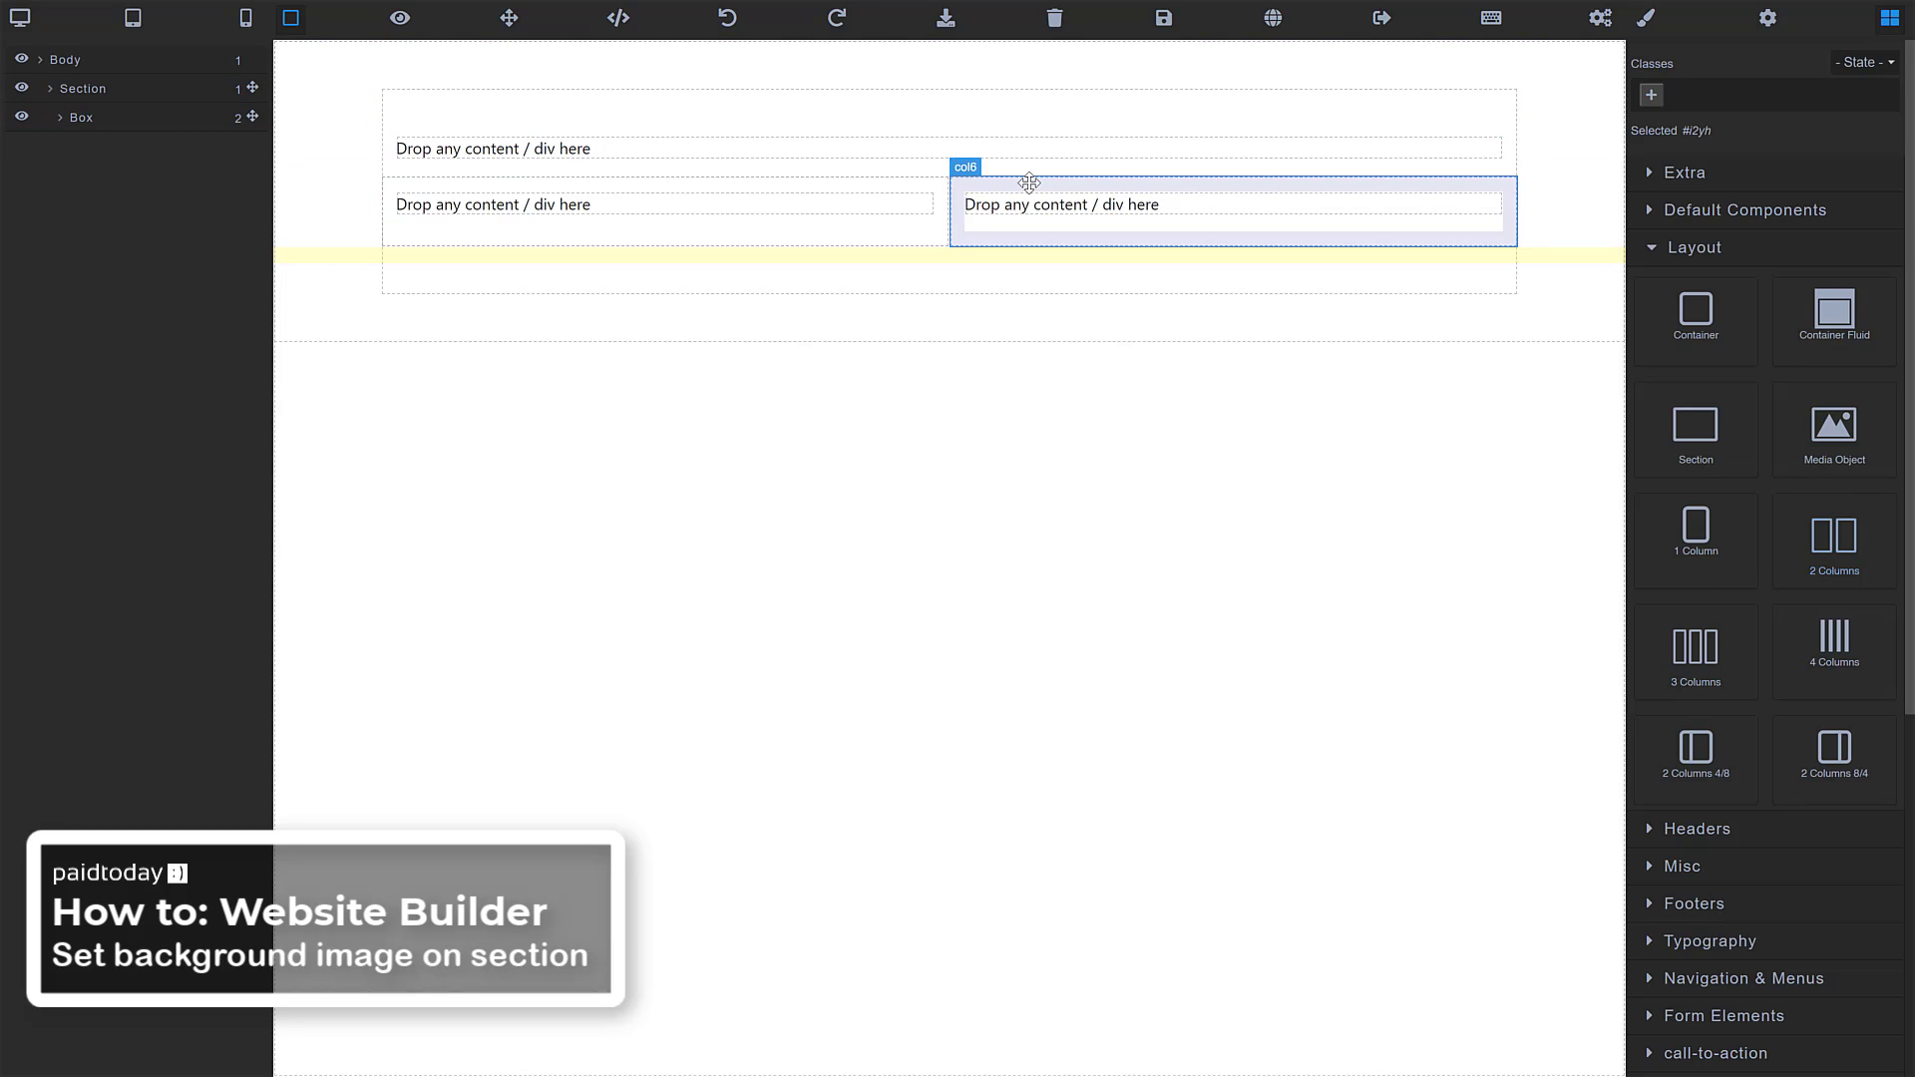
click(909, 152)
click(1490, 126)
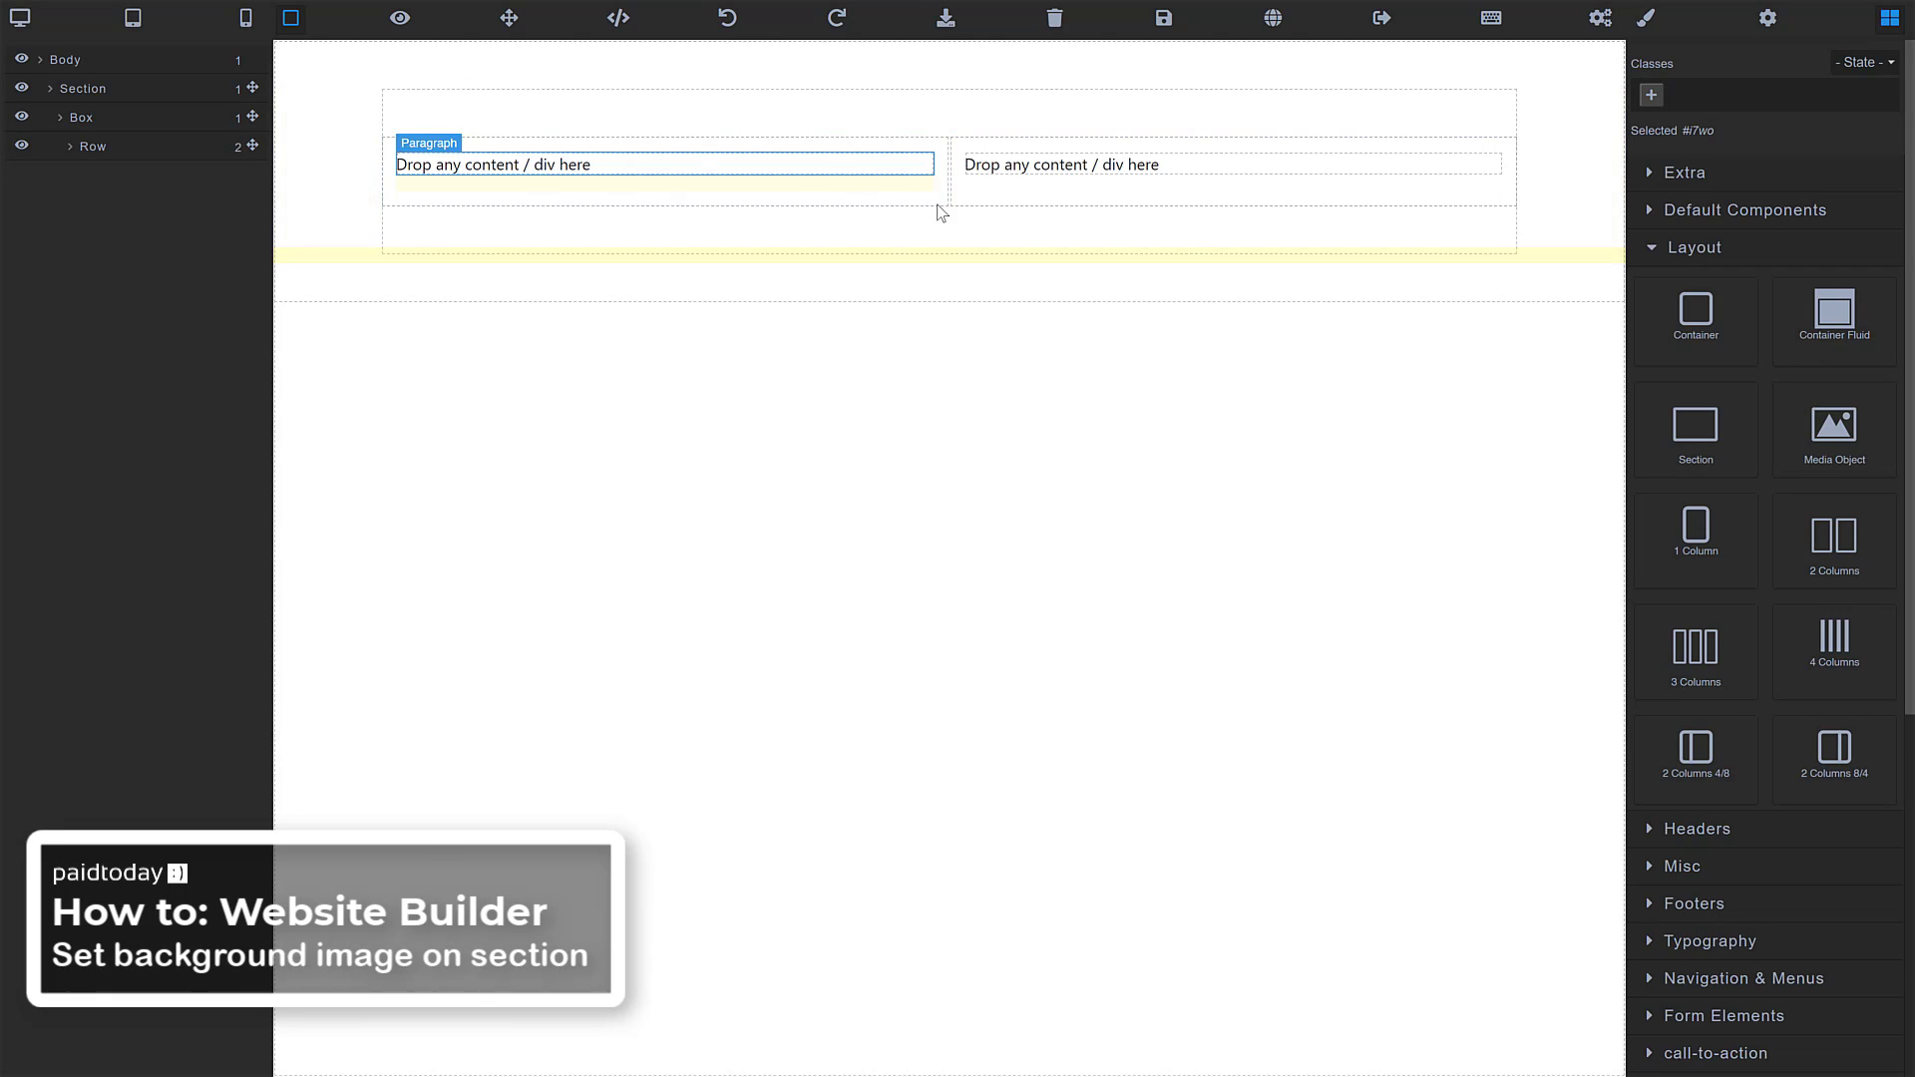
Place a regular Heading element above the placeholder text in the row's first column, undoing the trial Display Heading.
click(1642, 255)
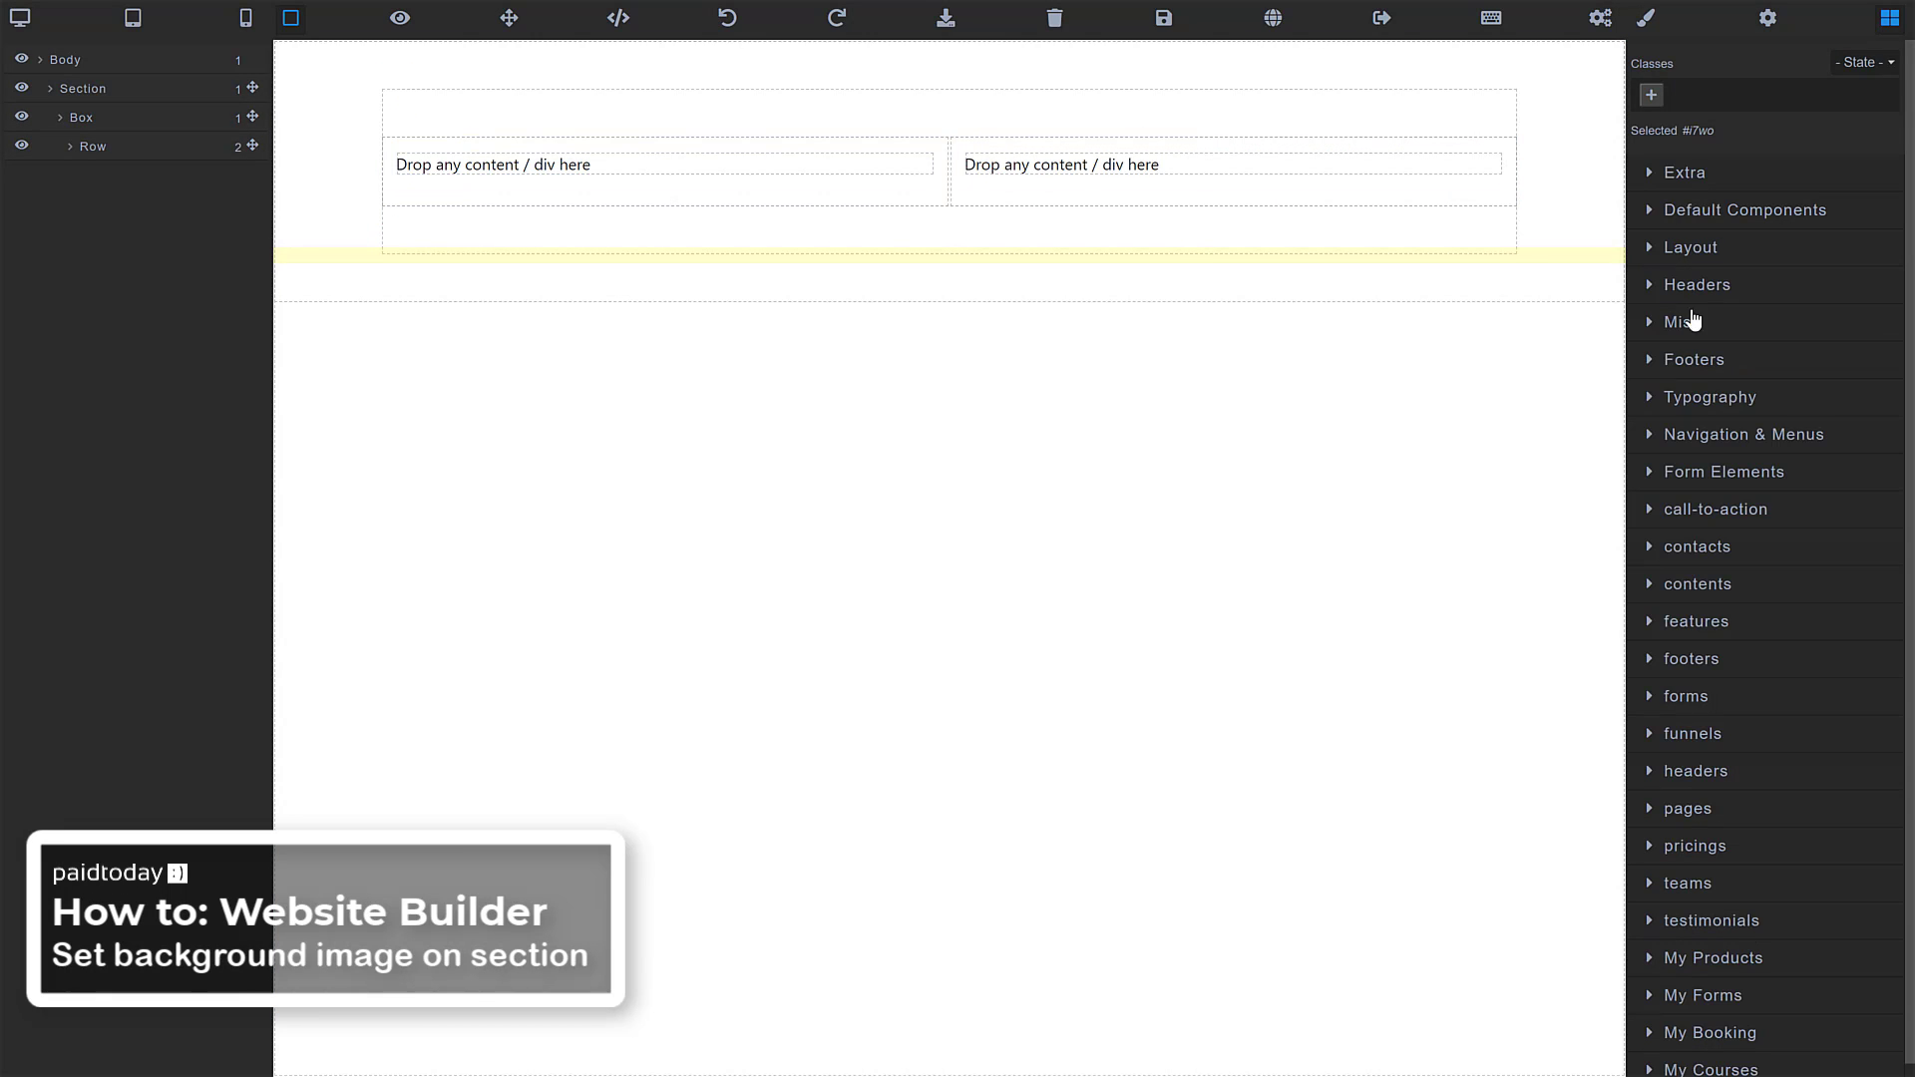
click(1656, 400)
drag(1696, 474, 627, 155)
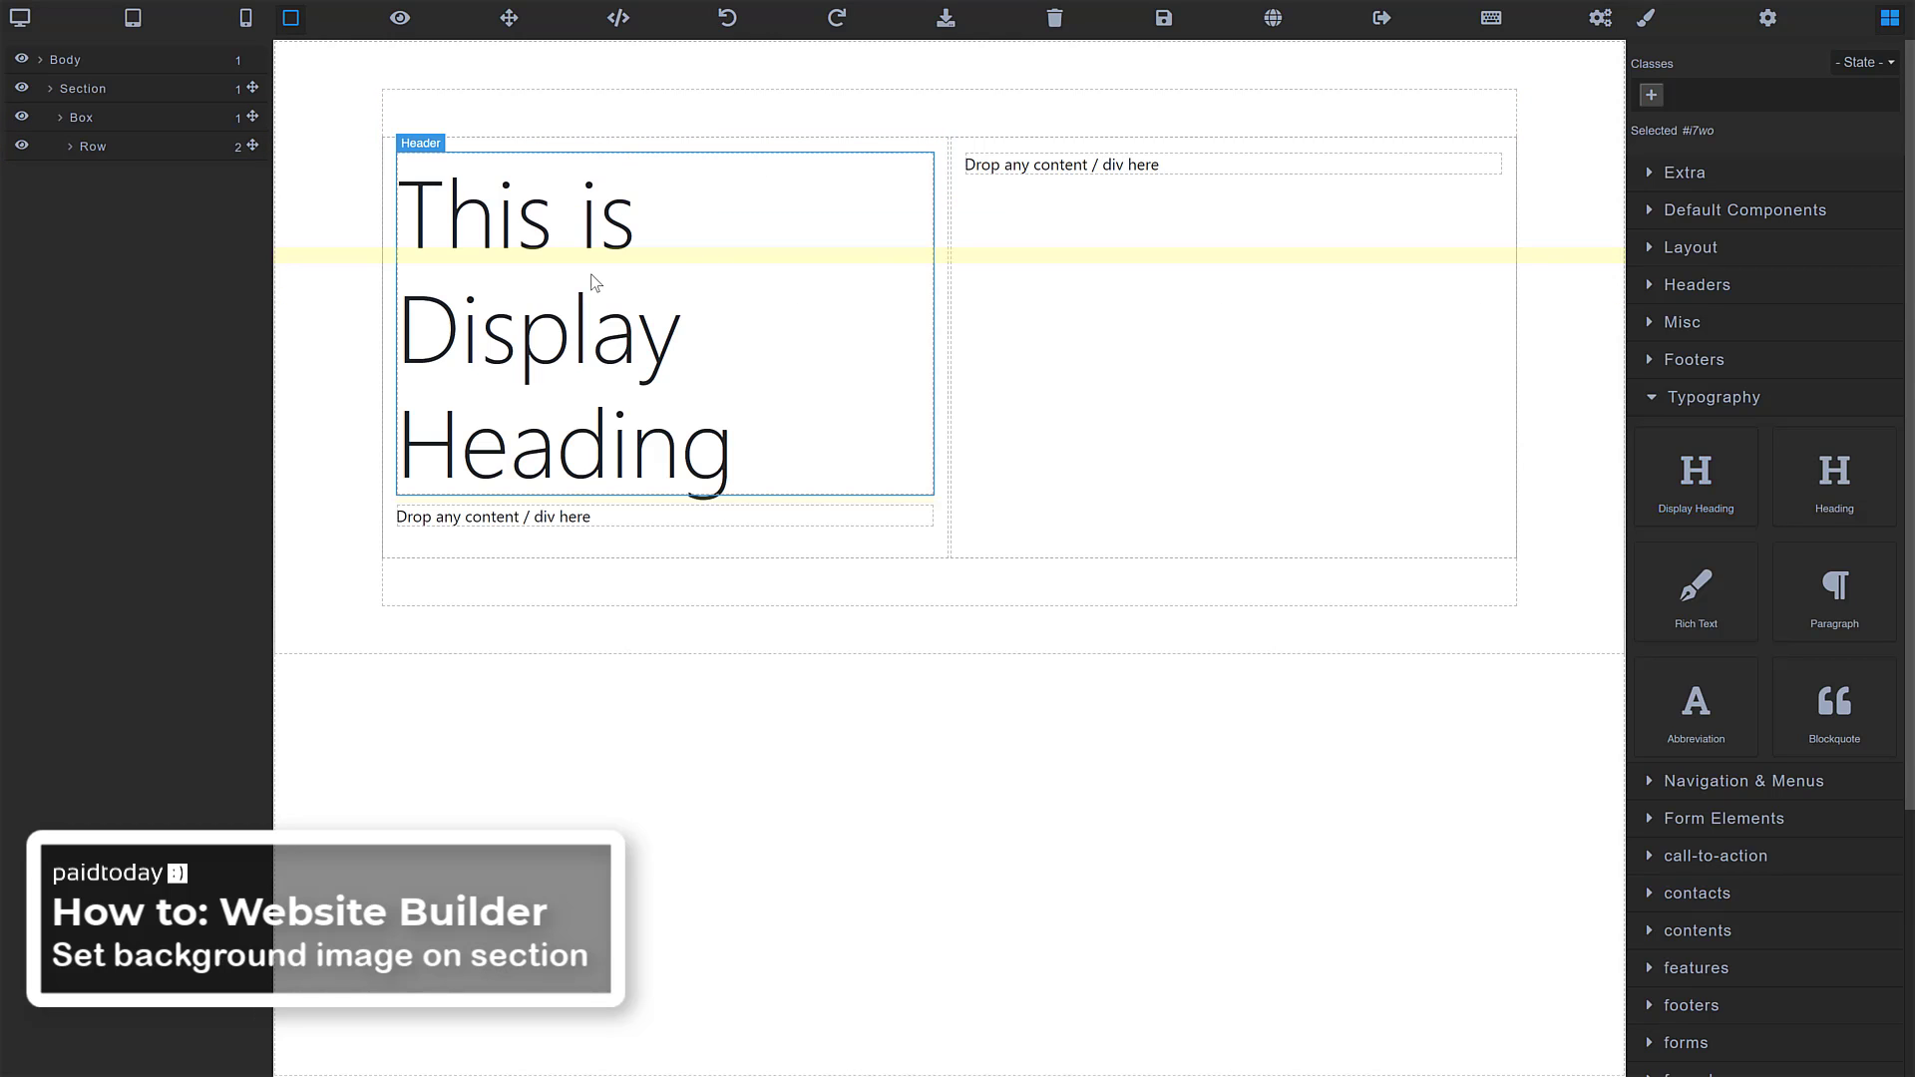
click(727, 18)
drag(1835, 477, 683, 162)
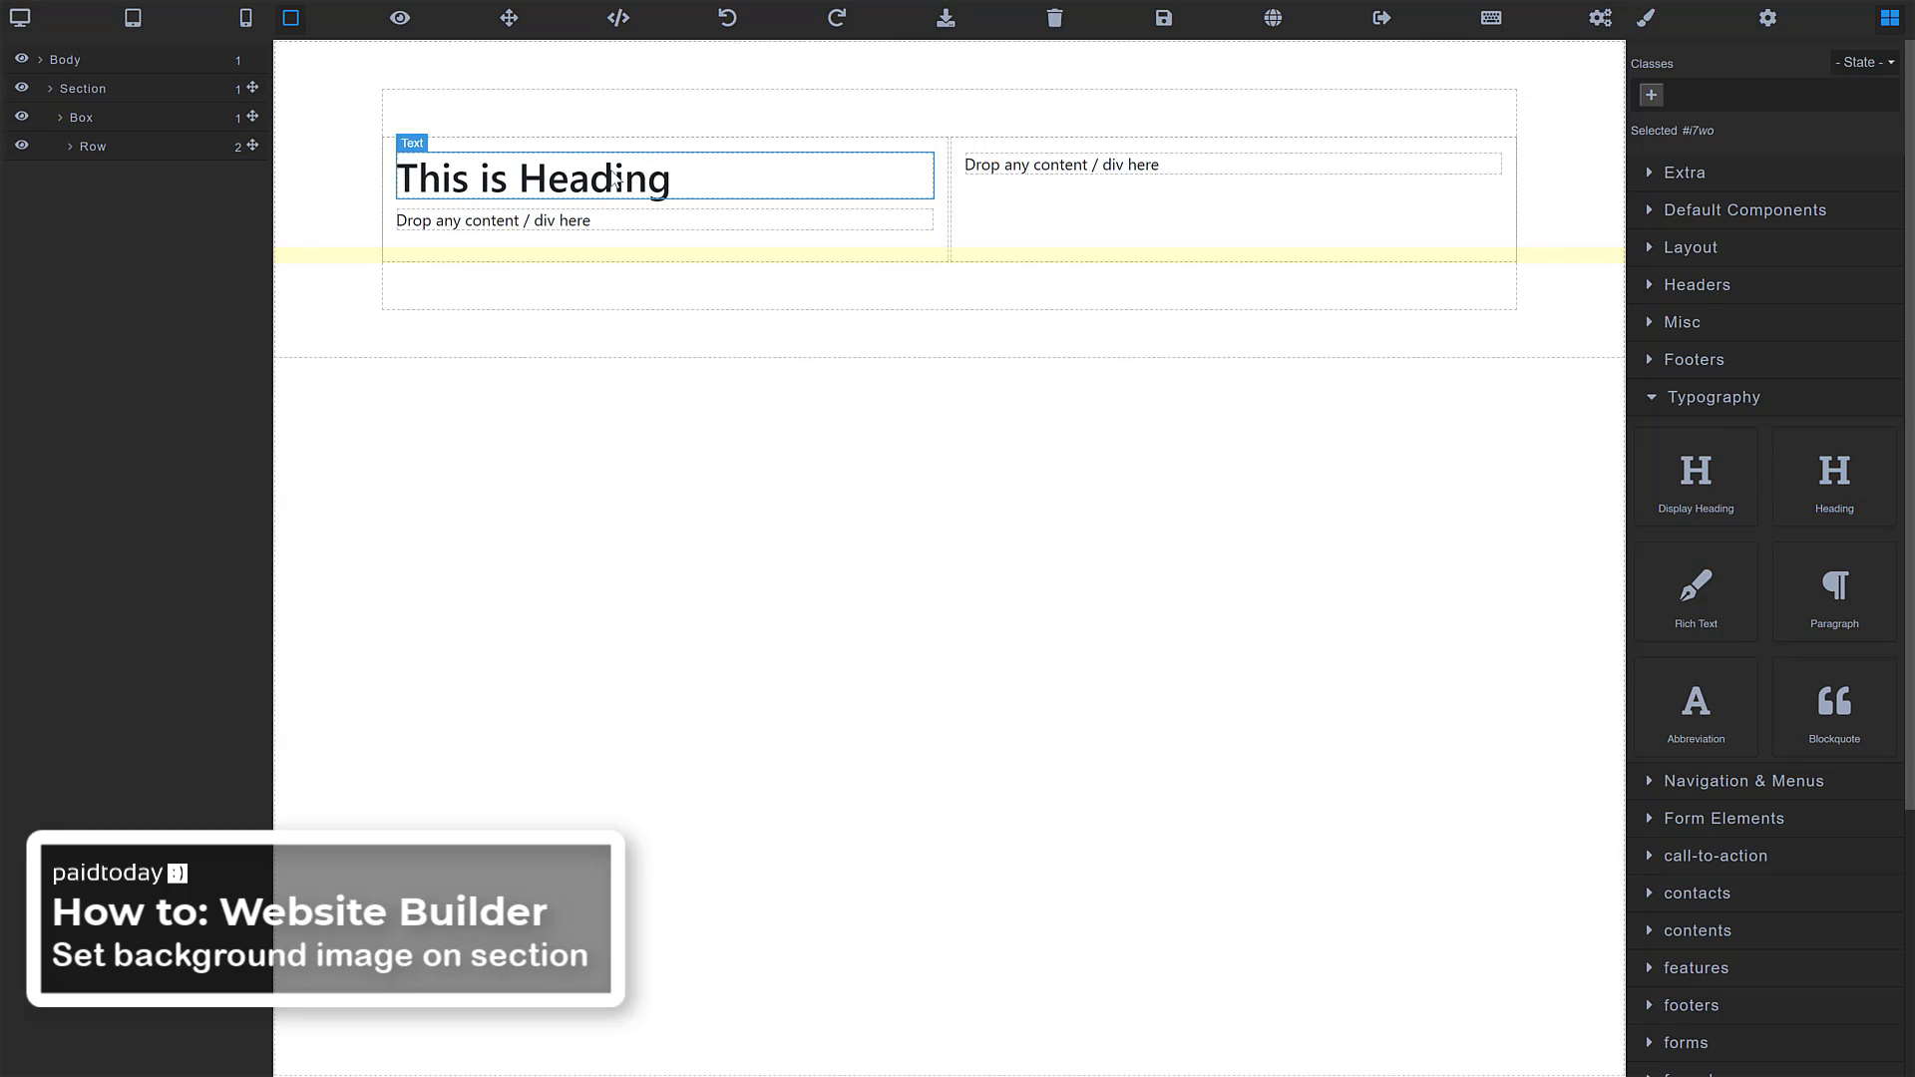
Add a Responsive Image component above the placeholder text in the row's second column.
click(1652, 397)
click(1658, 212)
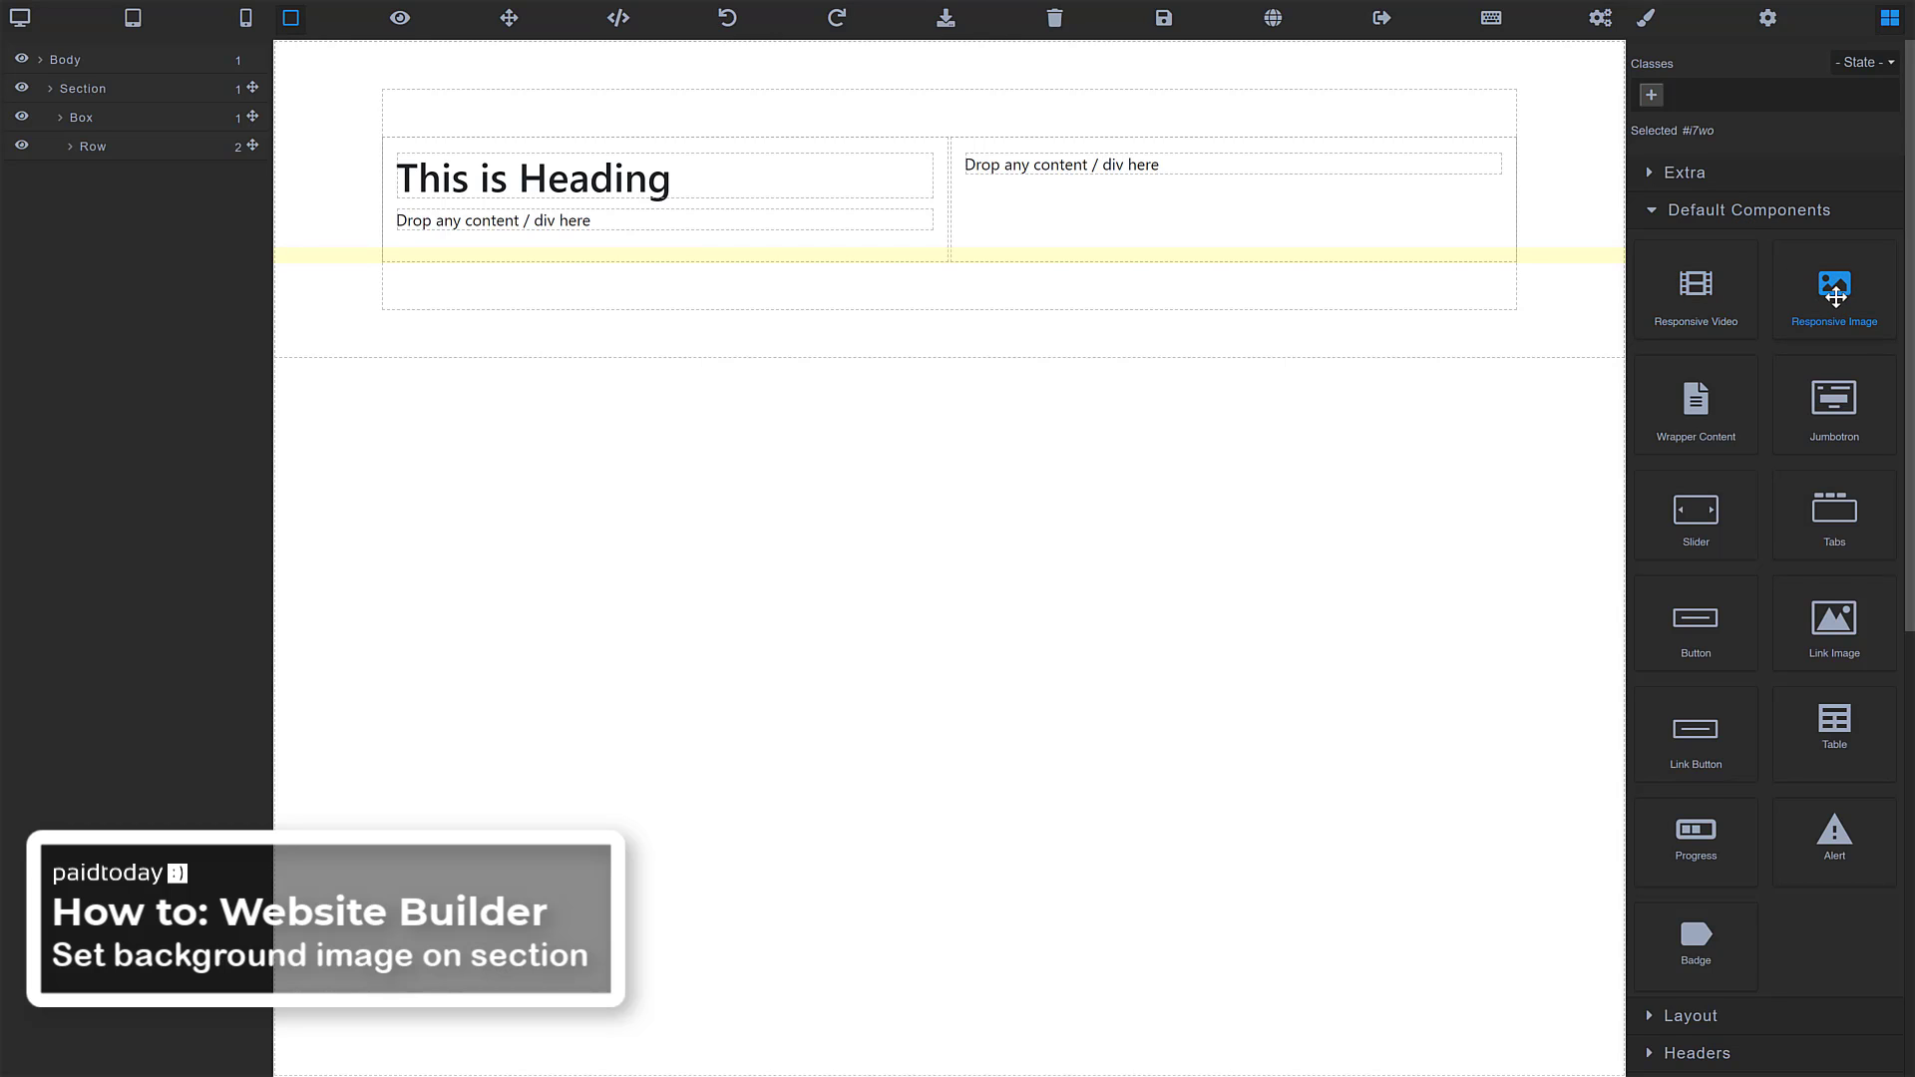
drag(1824, 289, 1236, 171)
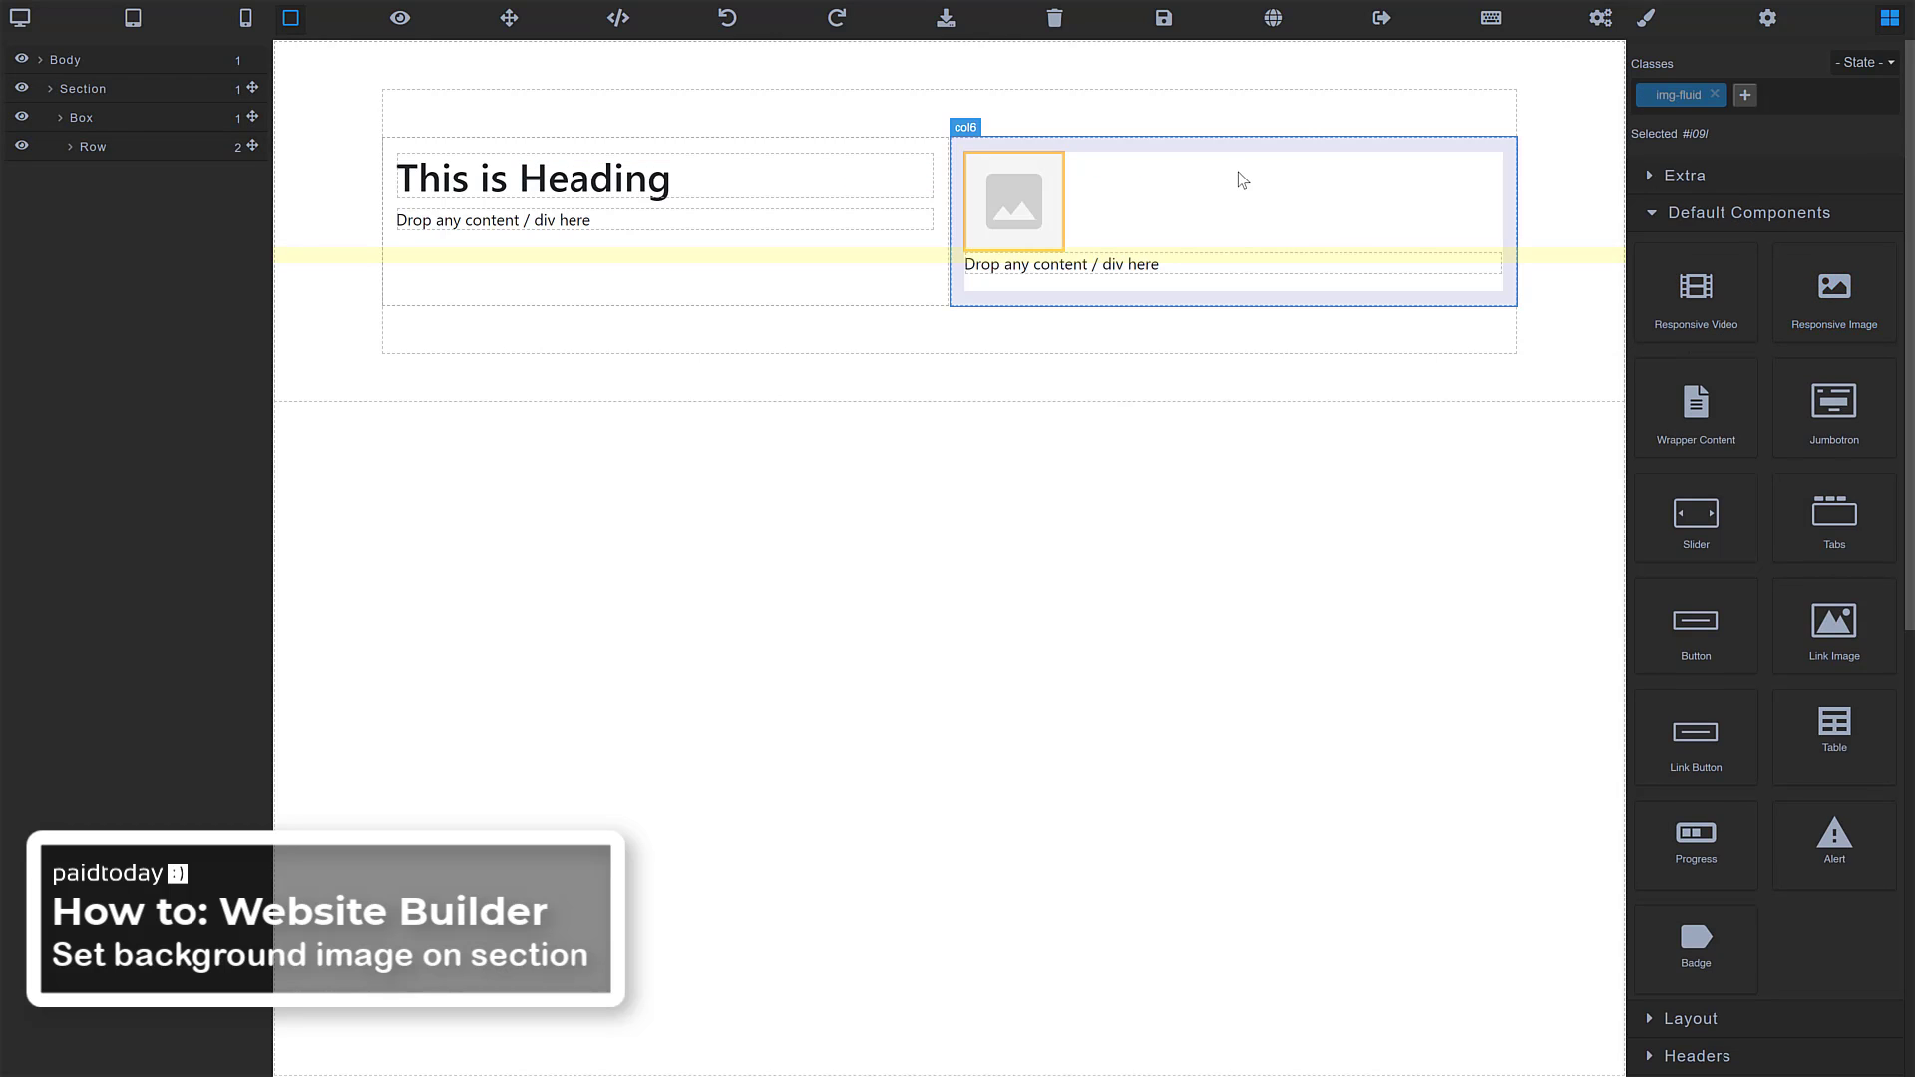
Fill the image component with the red sports car photo from Free Images by Unsplash, using the search term "car".
double_click(1006, 212)
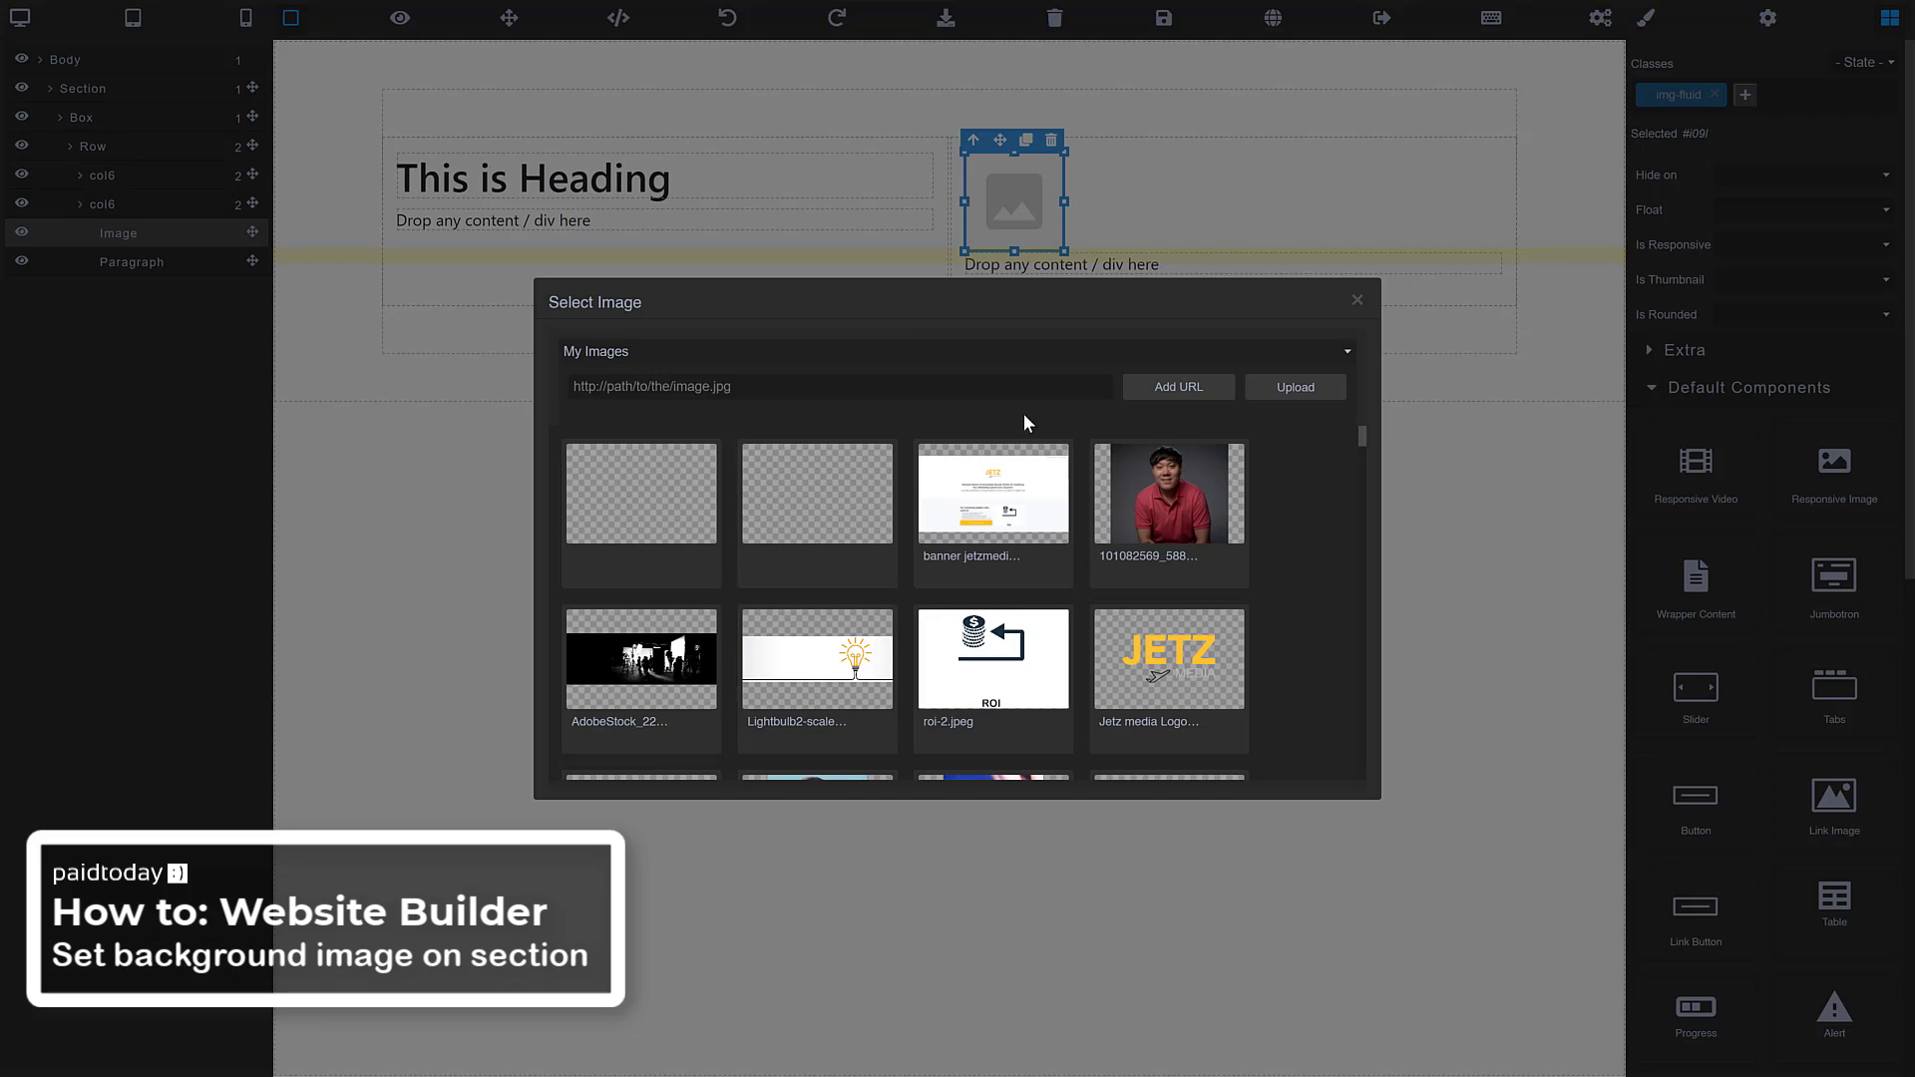
click(726, 355)
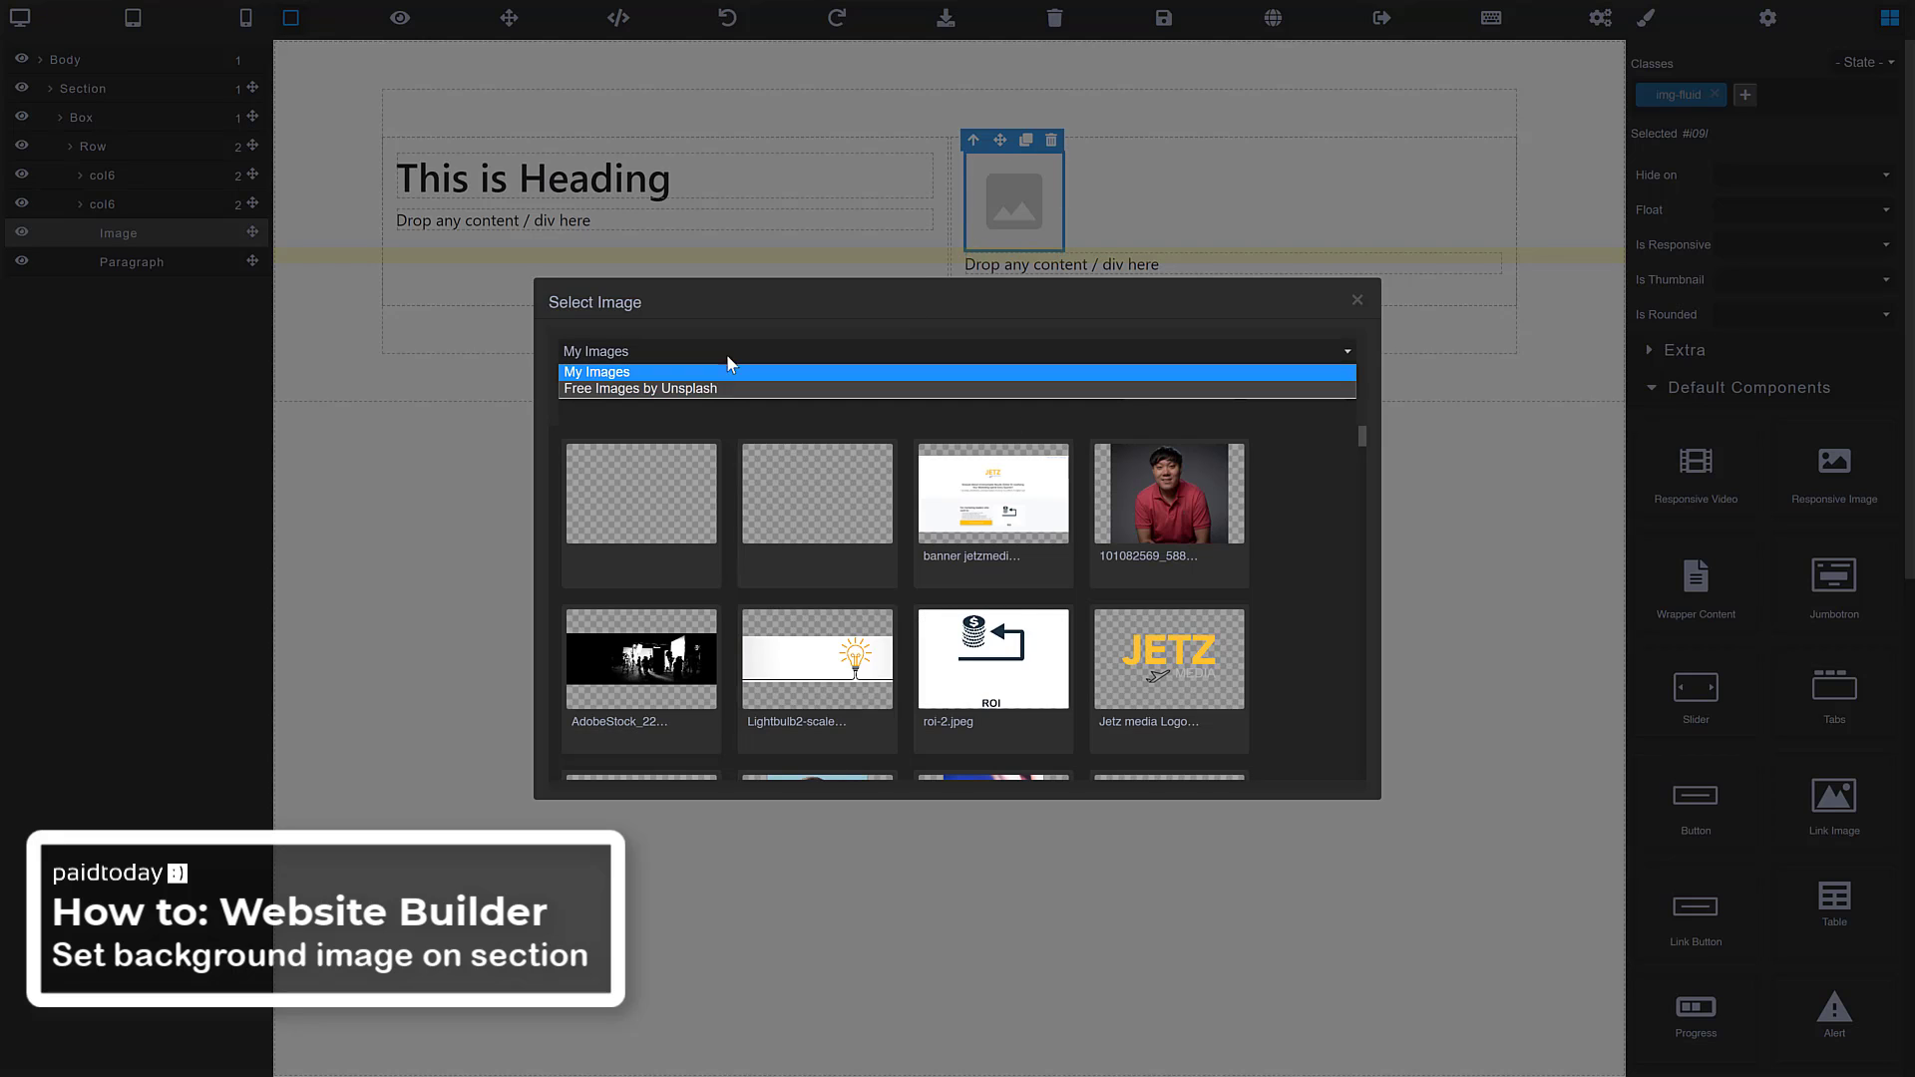
click(727, 388)
click(718, 392)
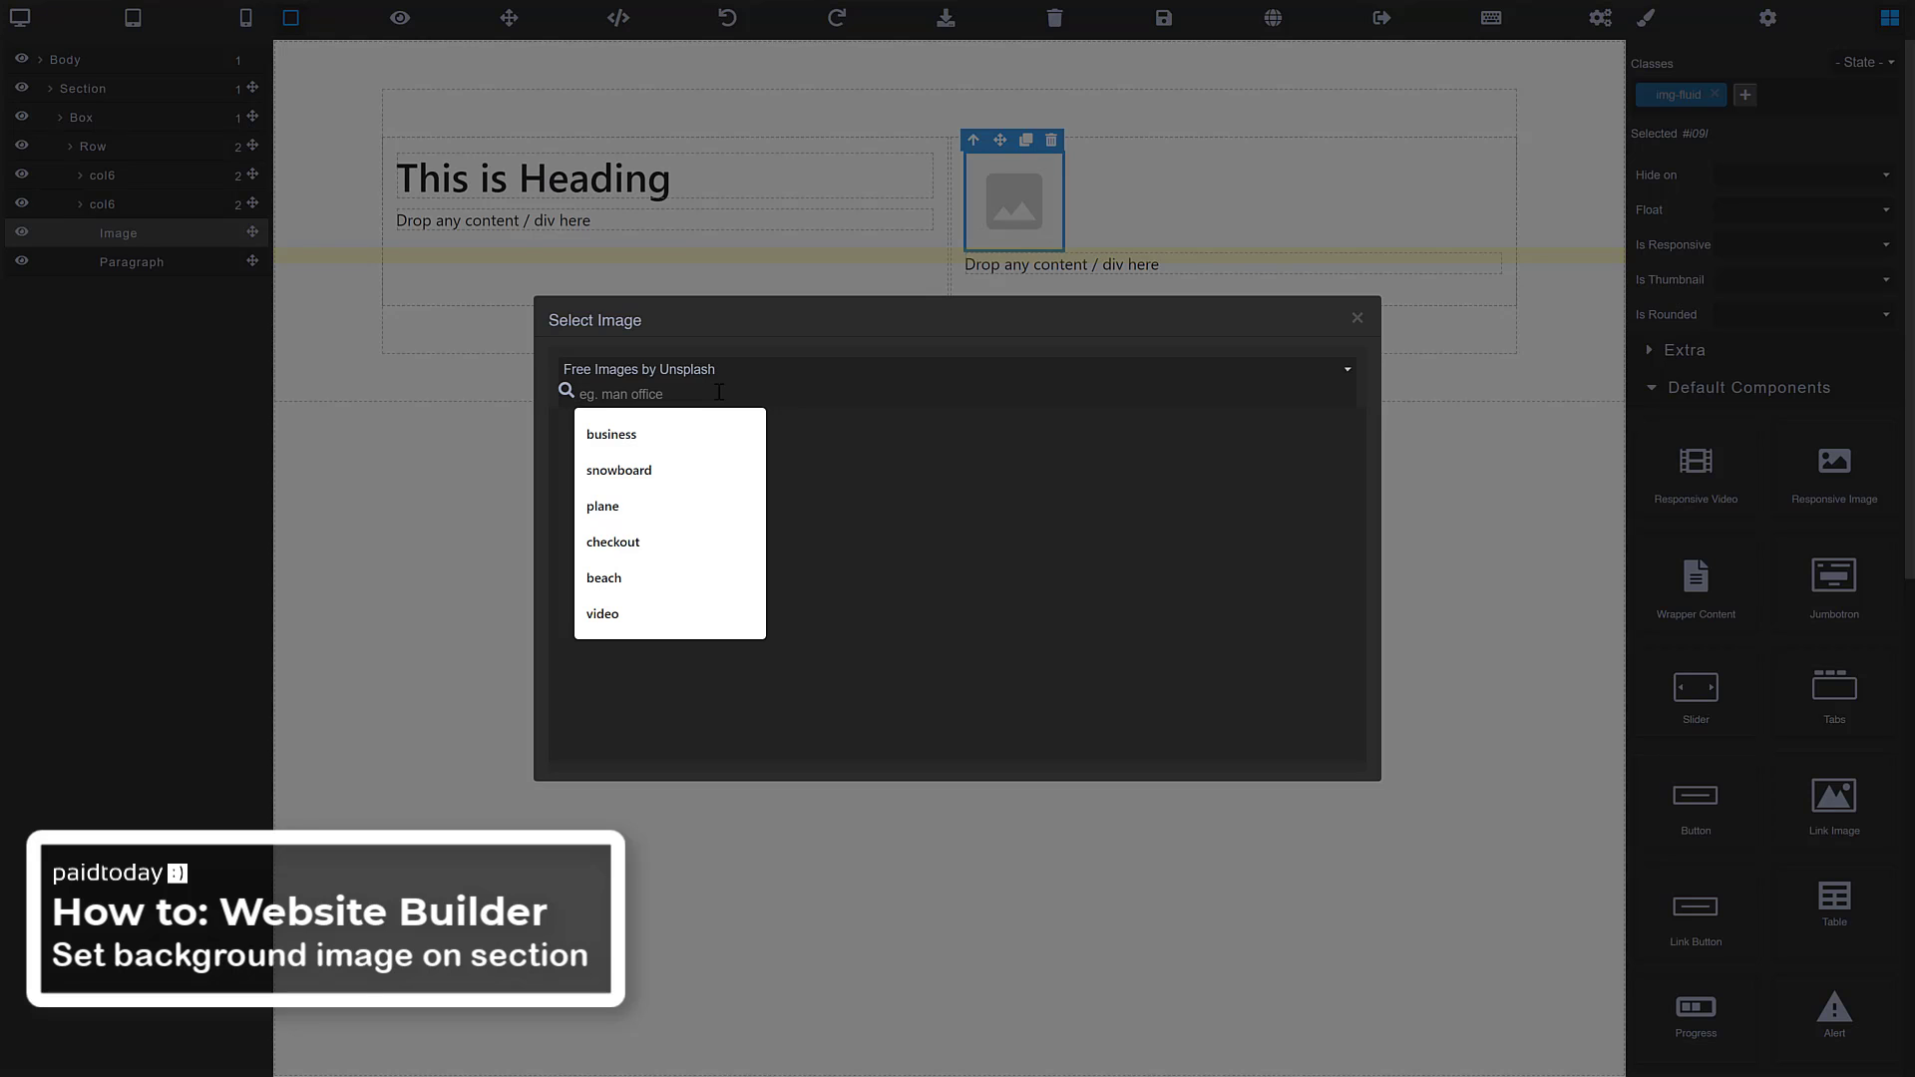
text(car)
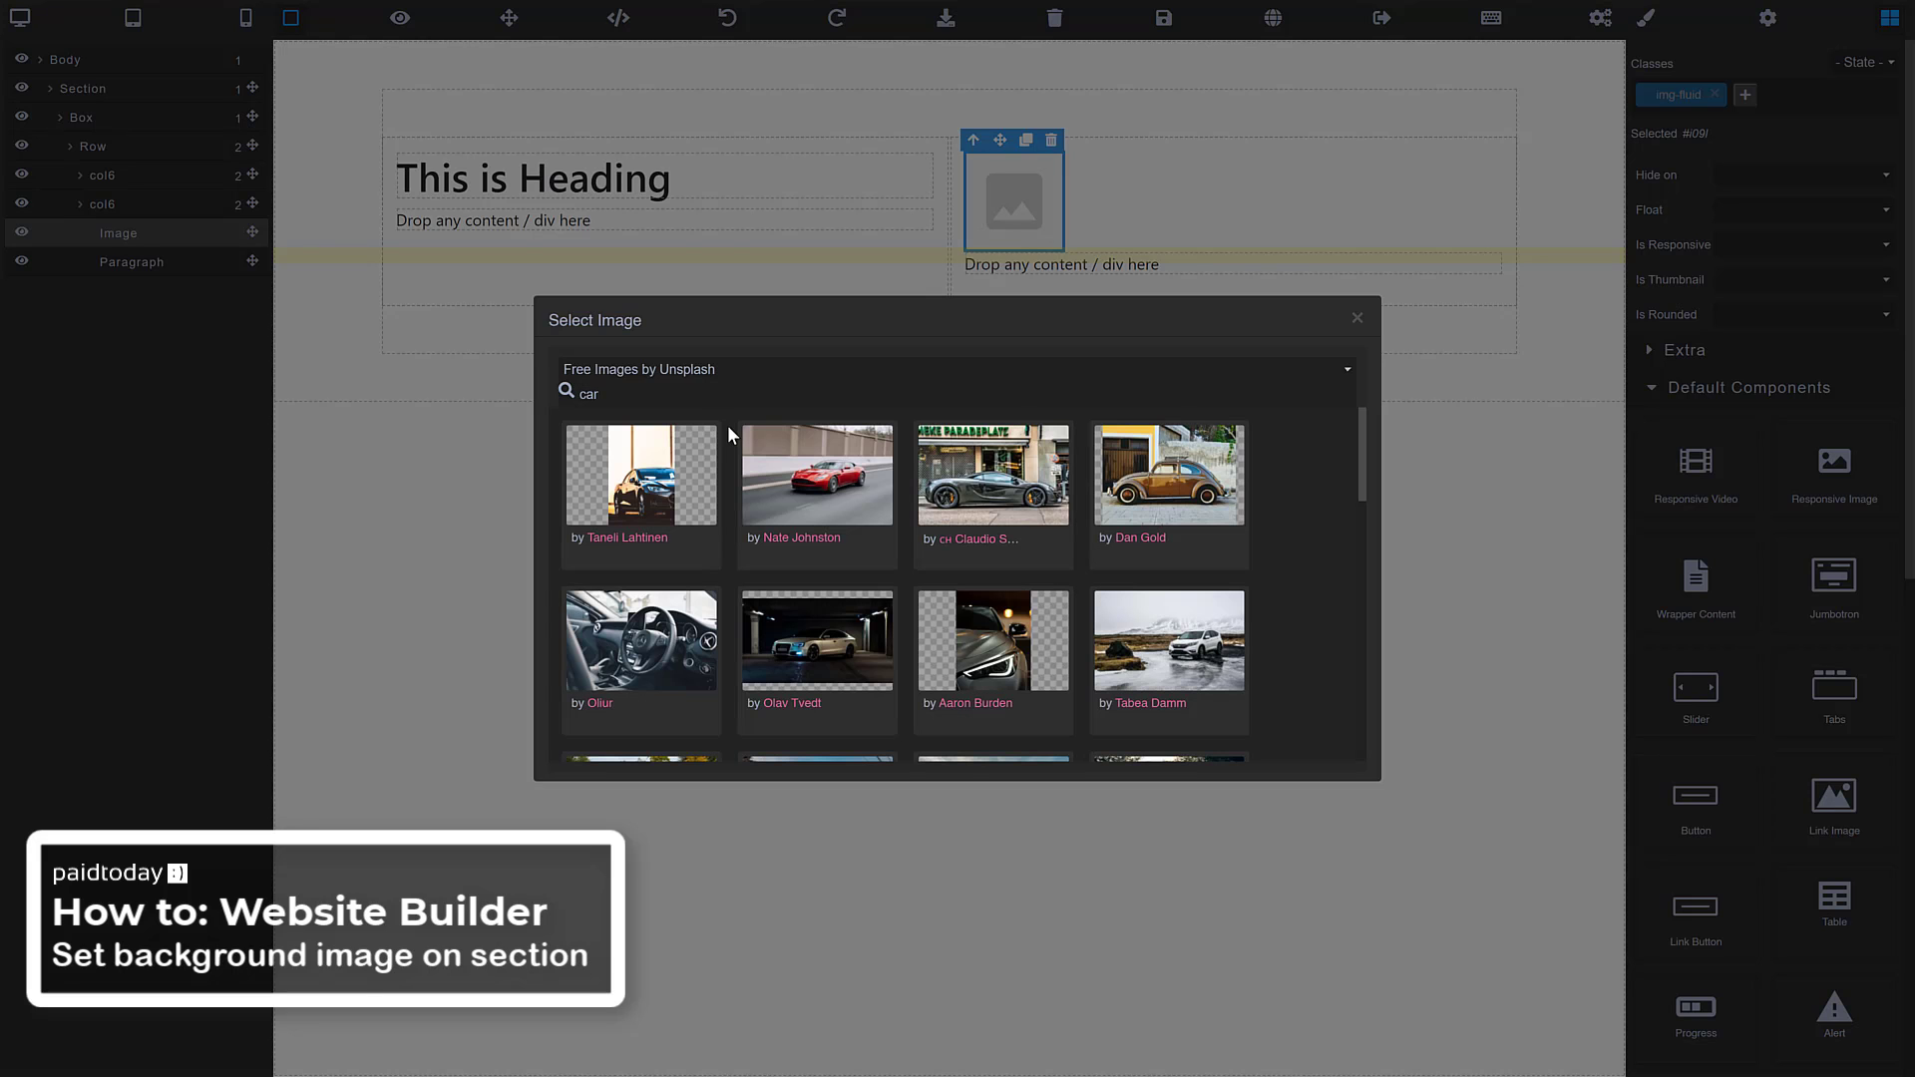
click(836, 497)
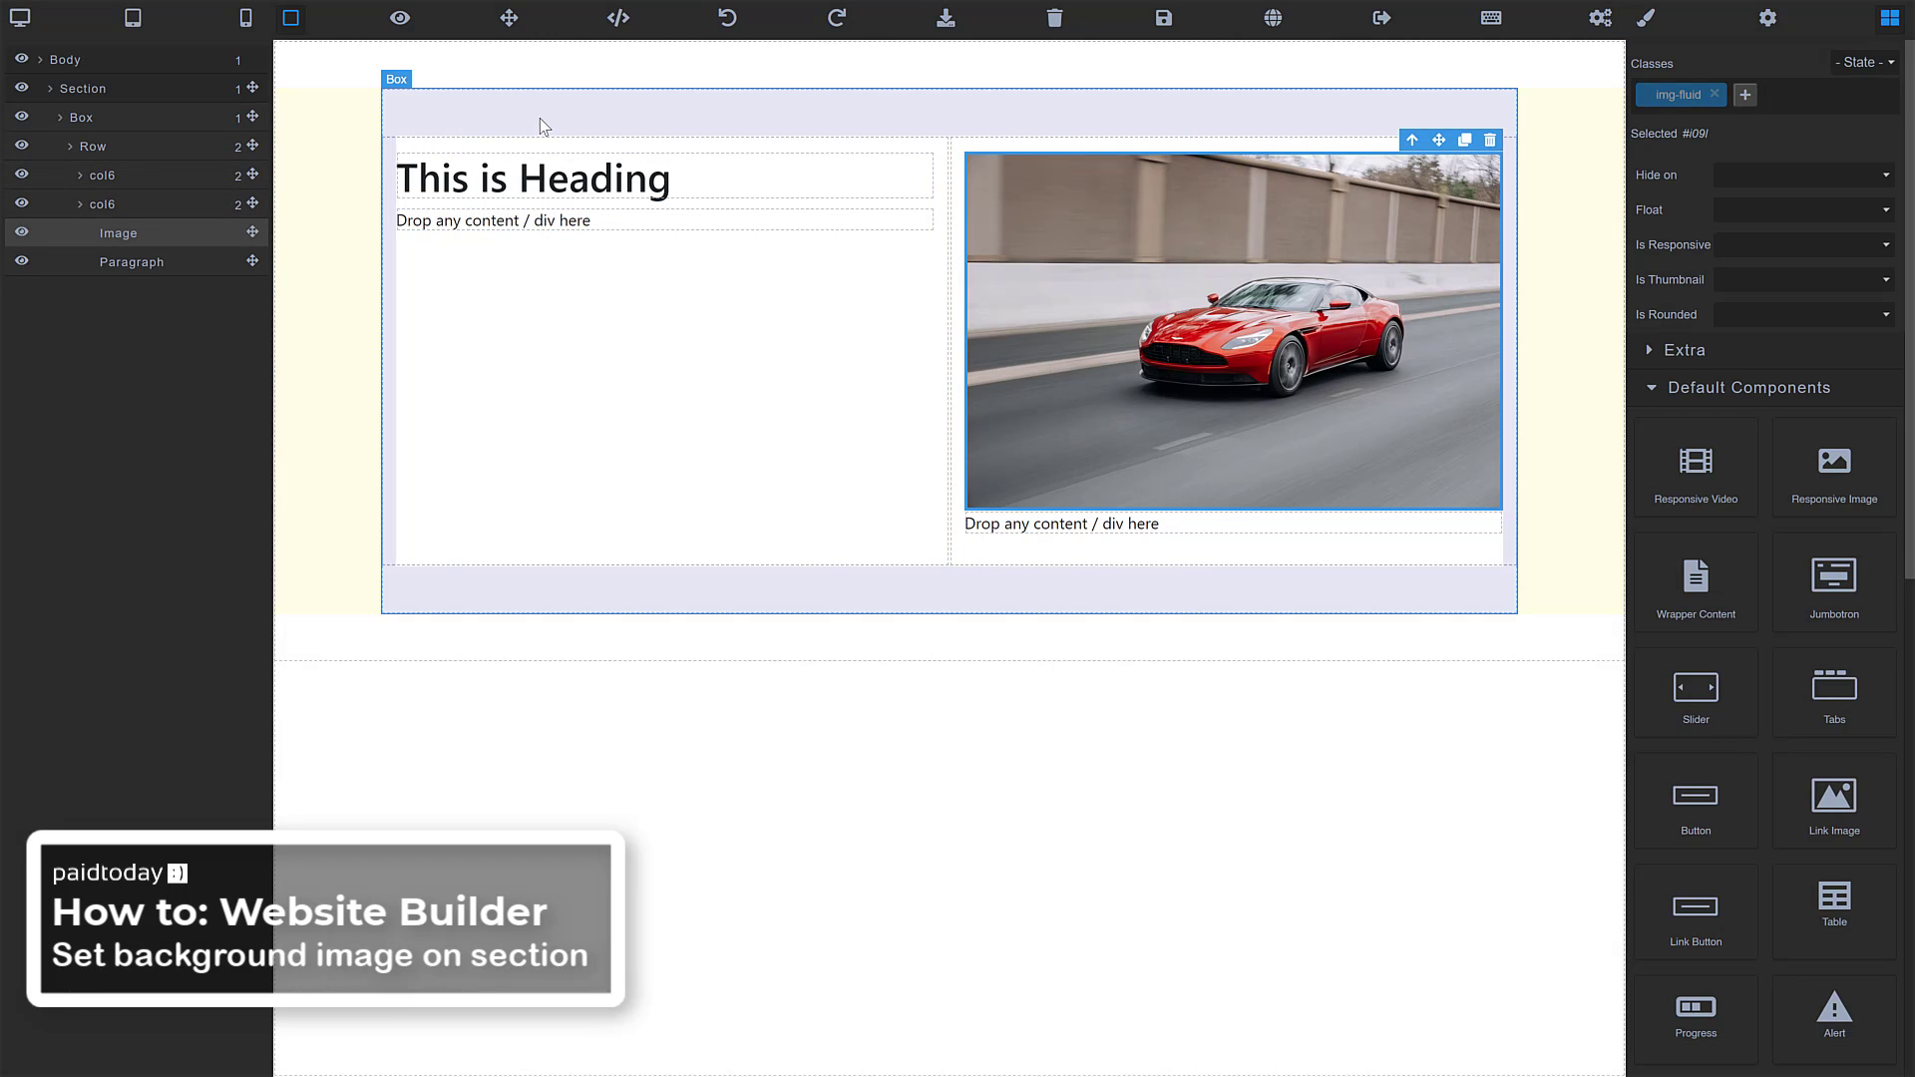
Save the page and delete the placeholder paragraph under the car image.
click(540, 118)
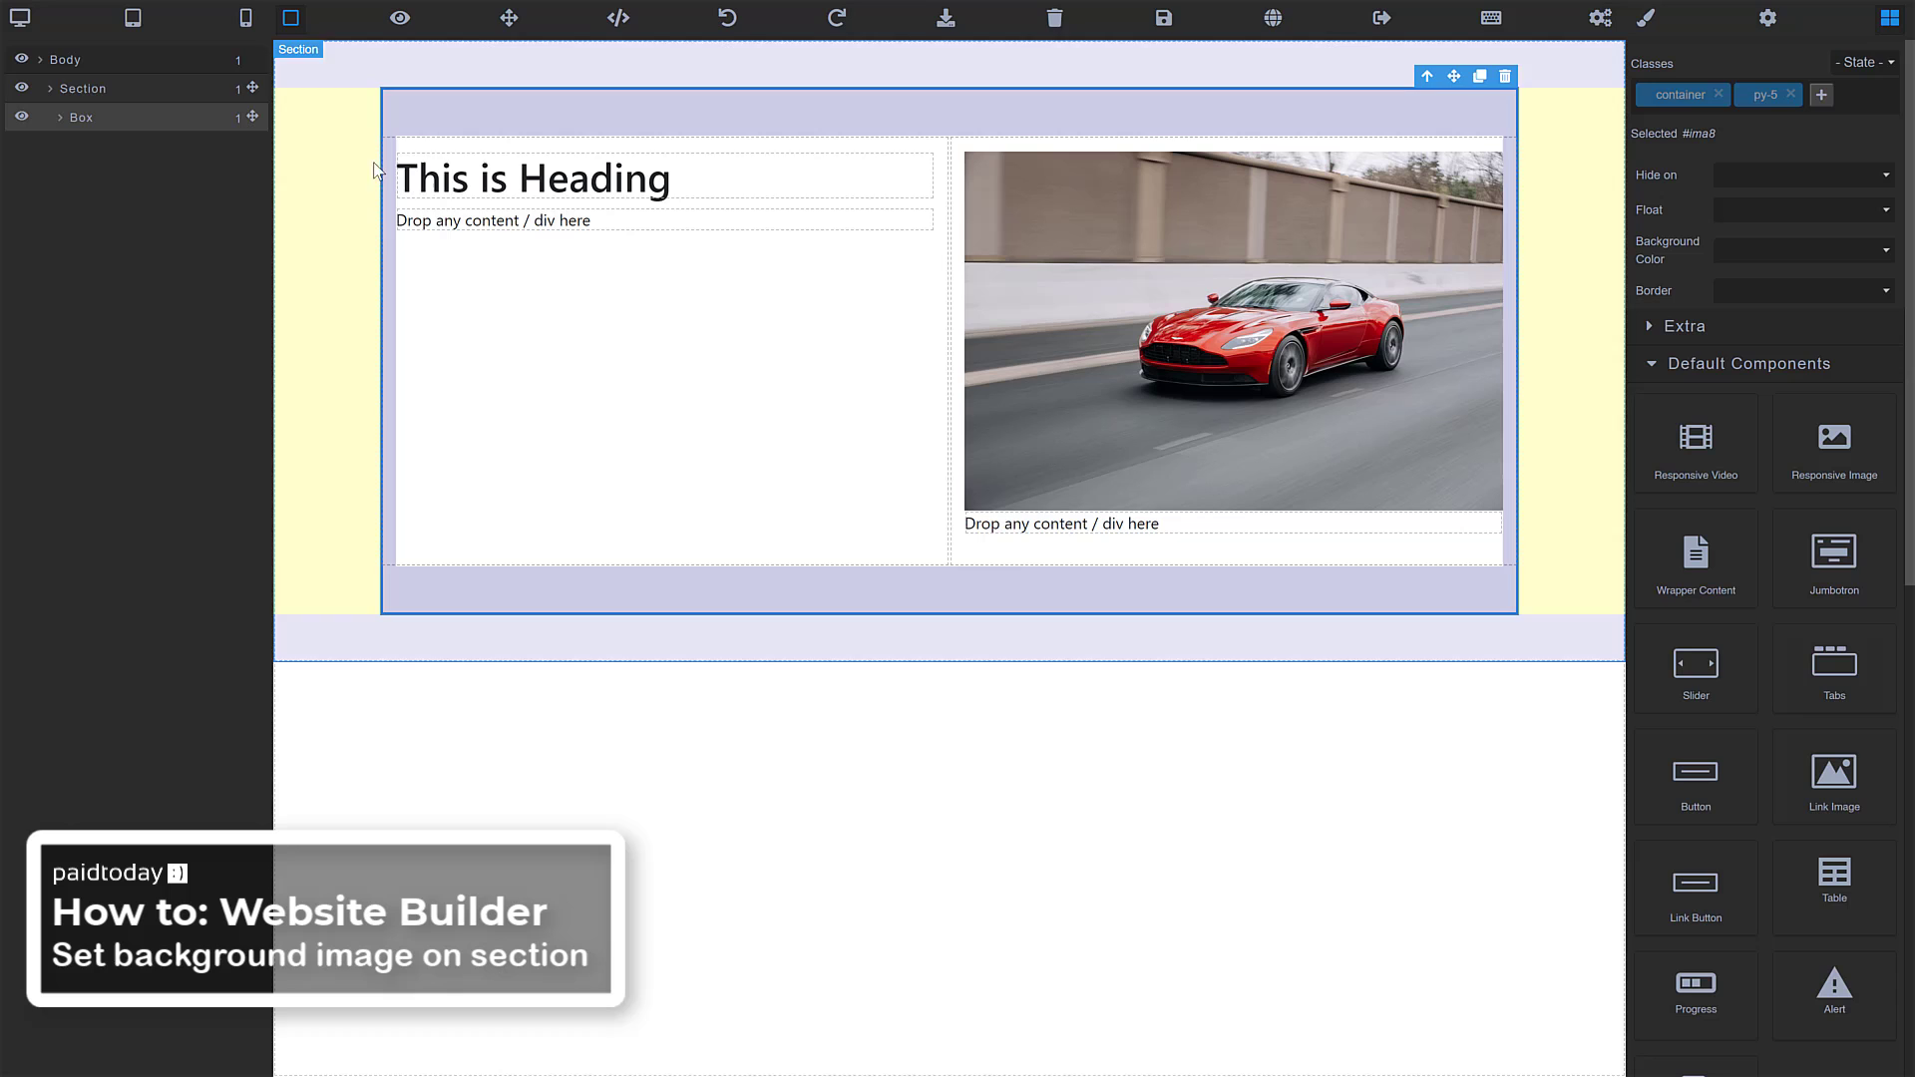
click(1165, 20)
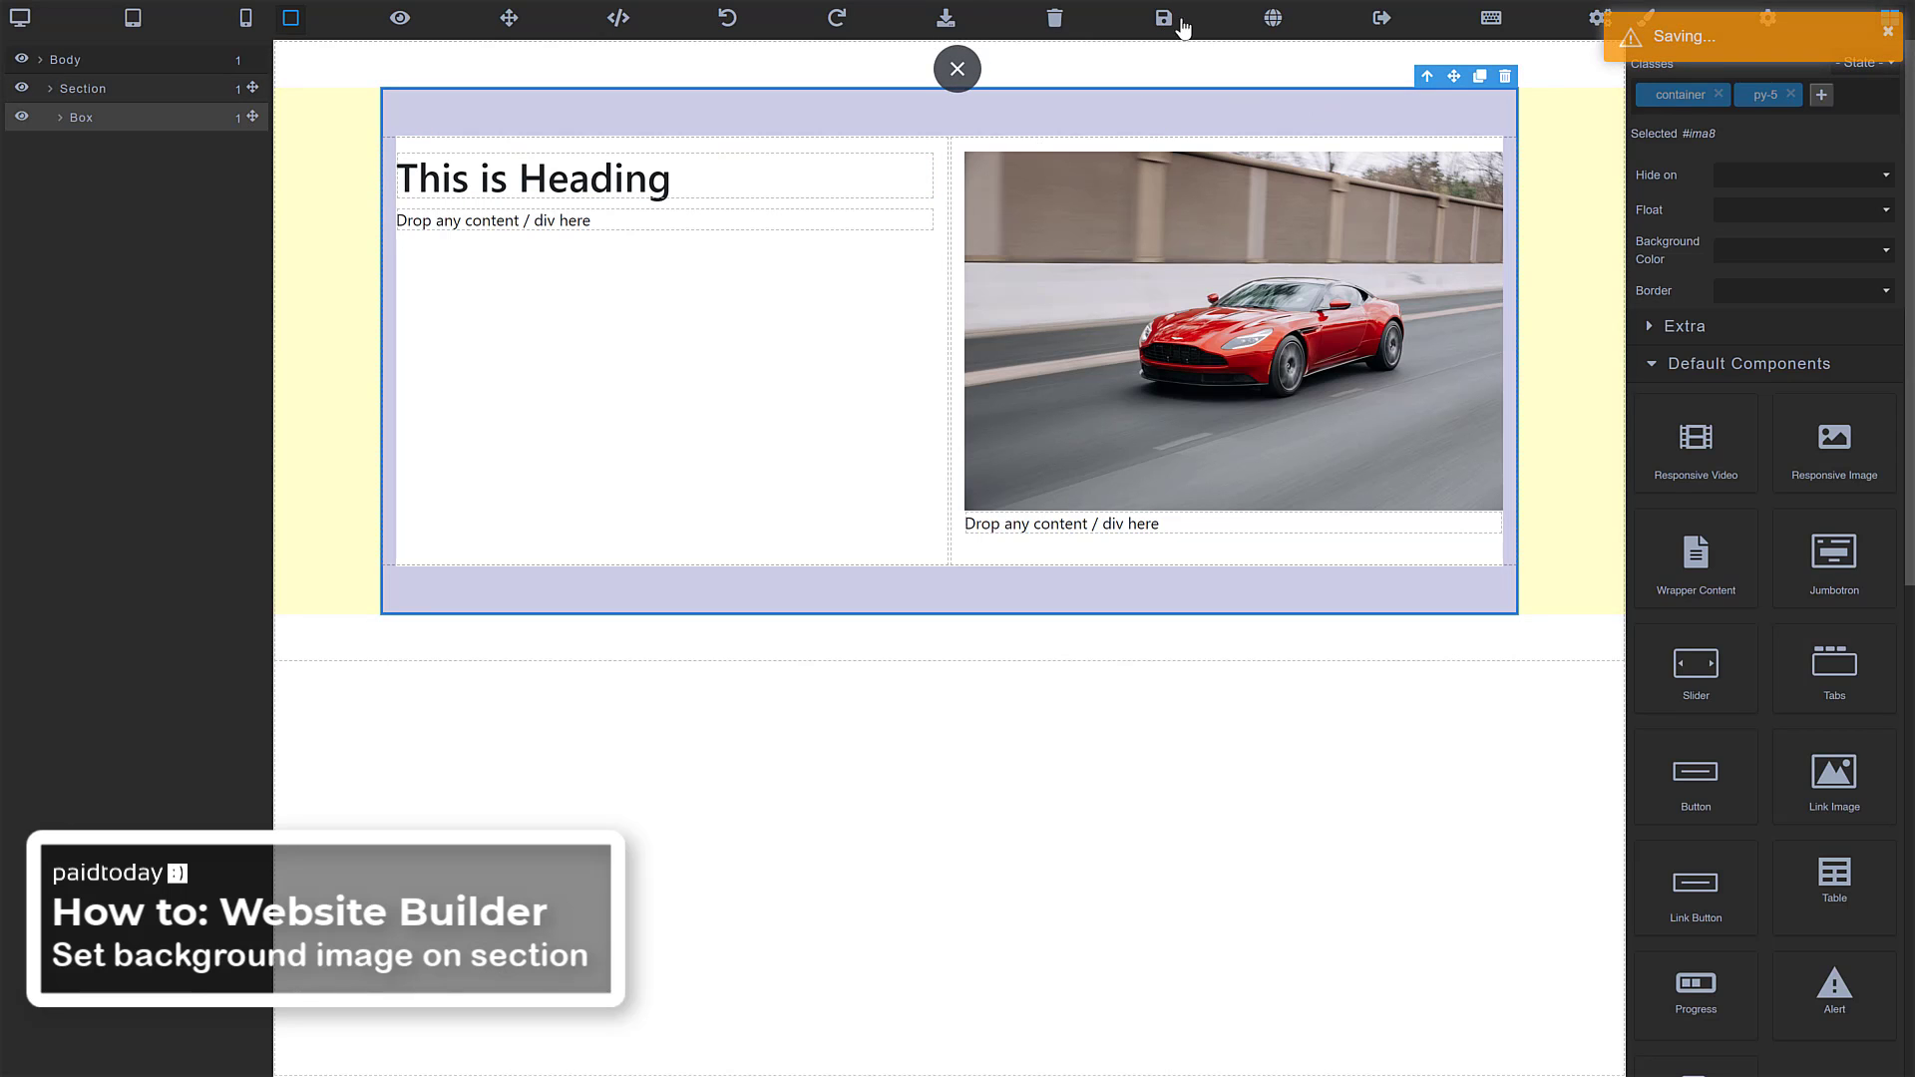
click(418, 244)
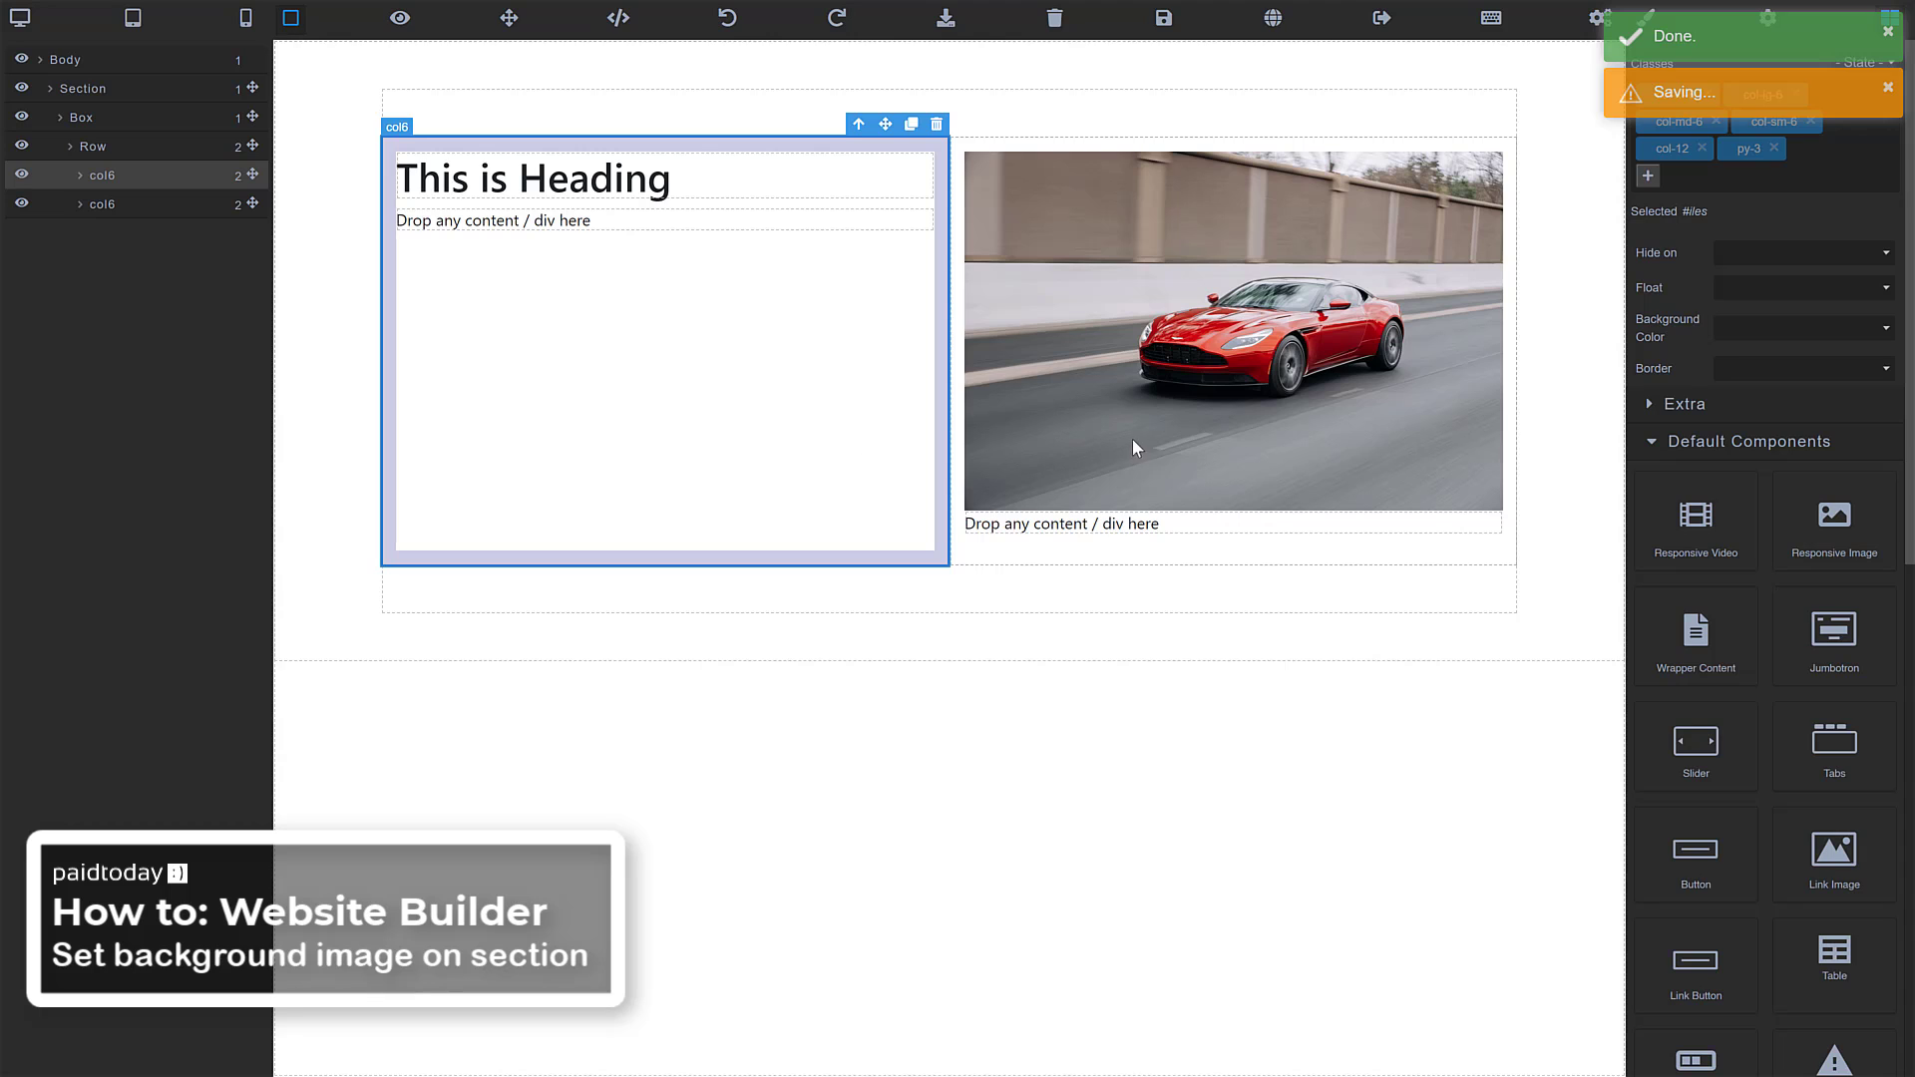
click(1071, 528)
click(1489, 501)
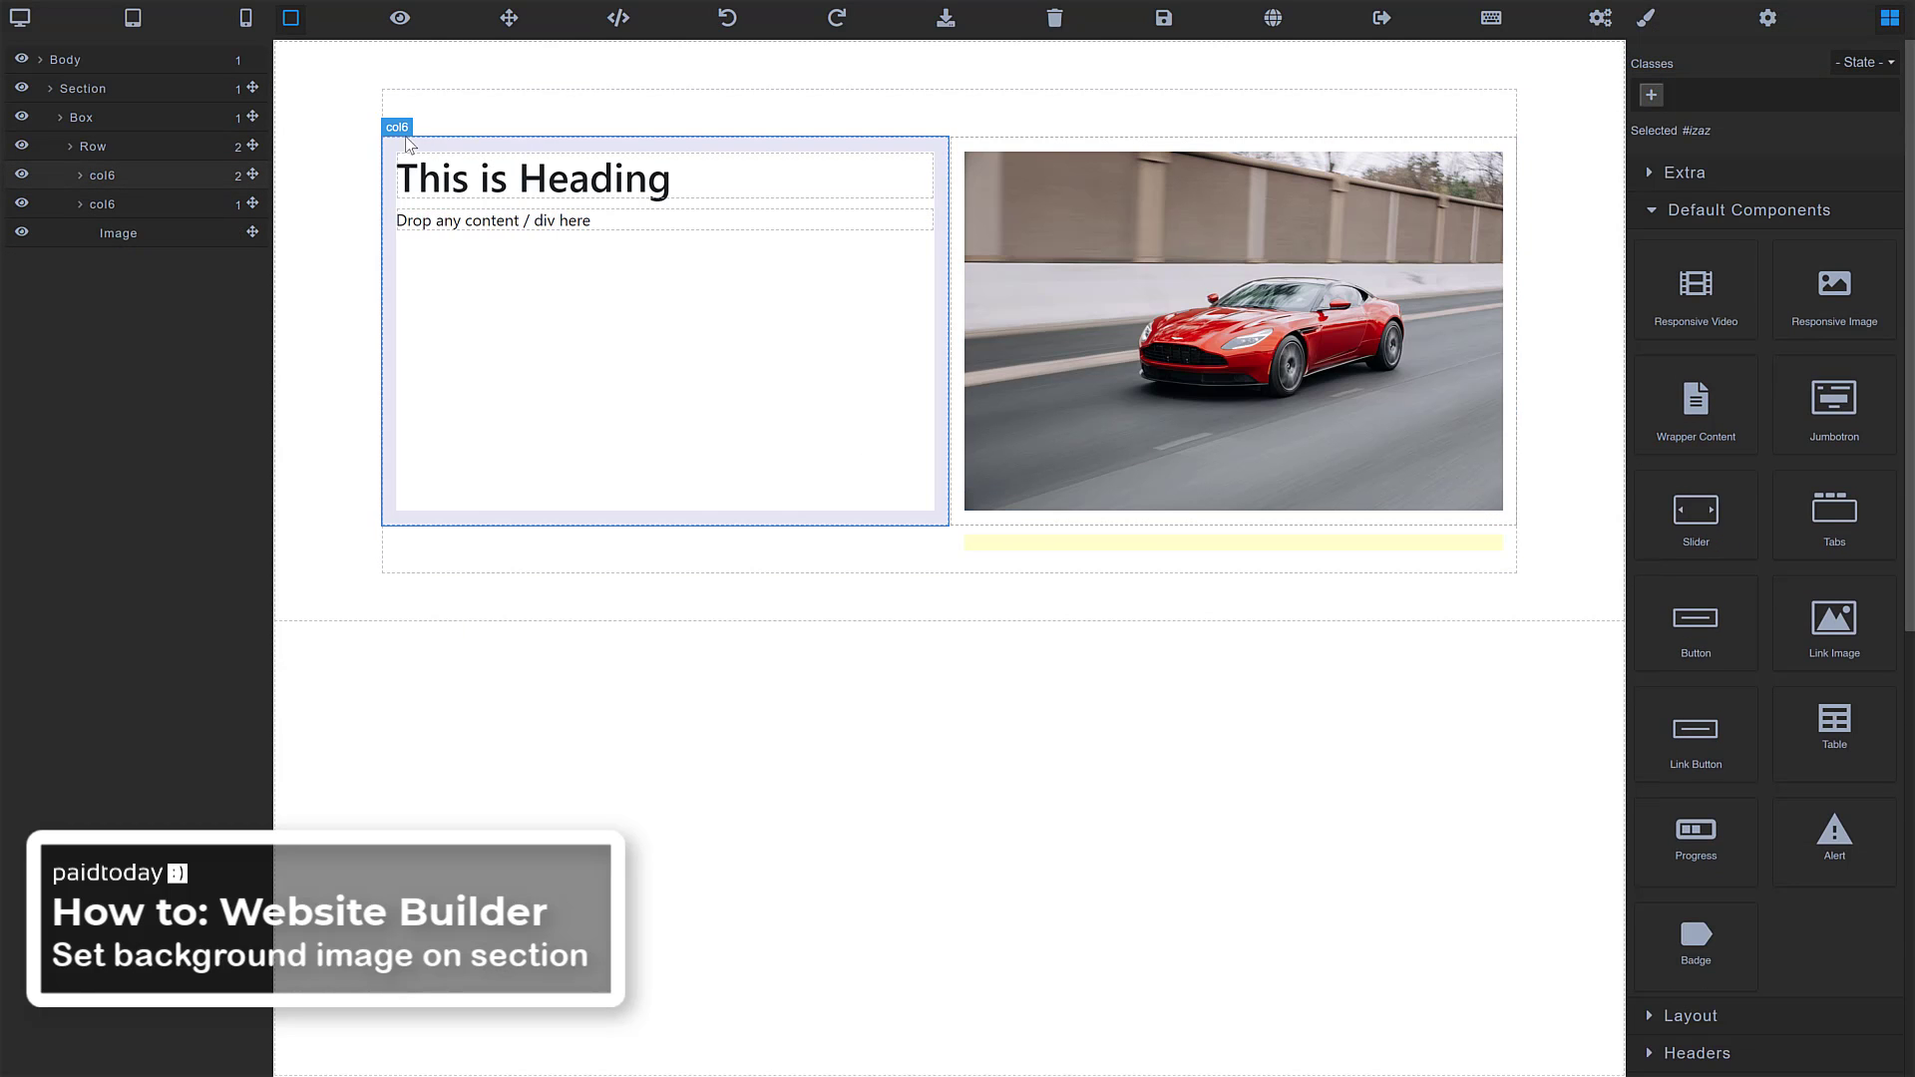
click(130, 99)
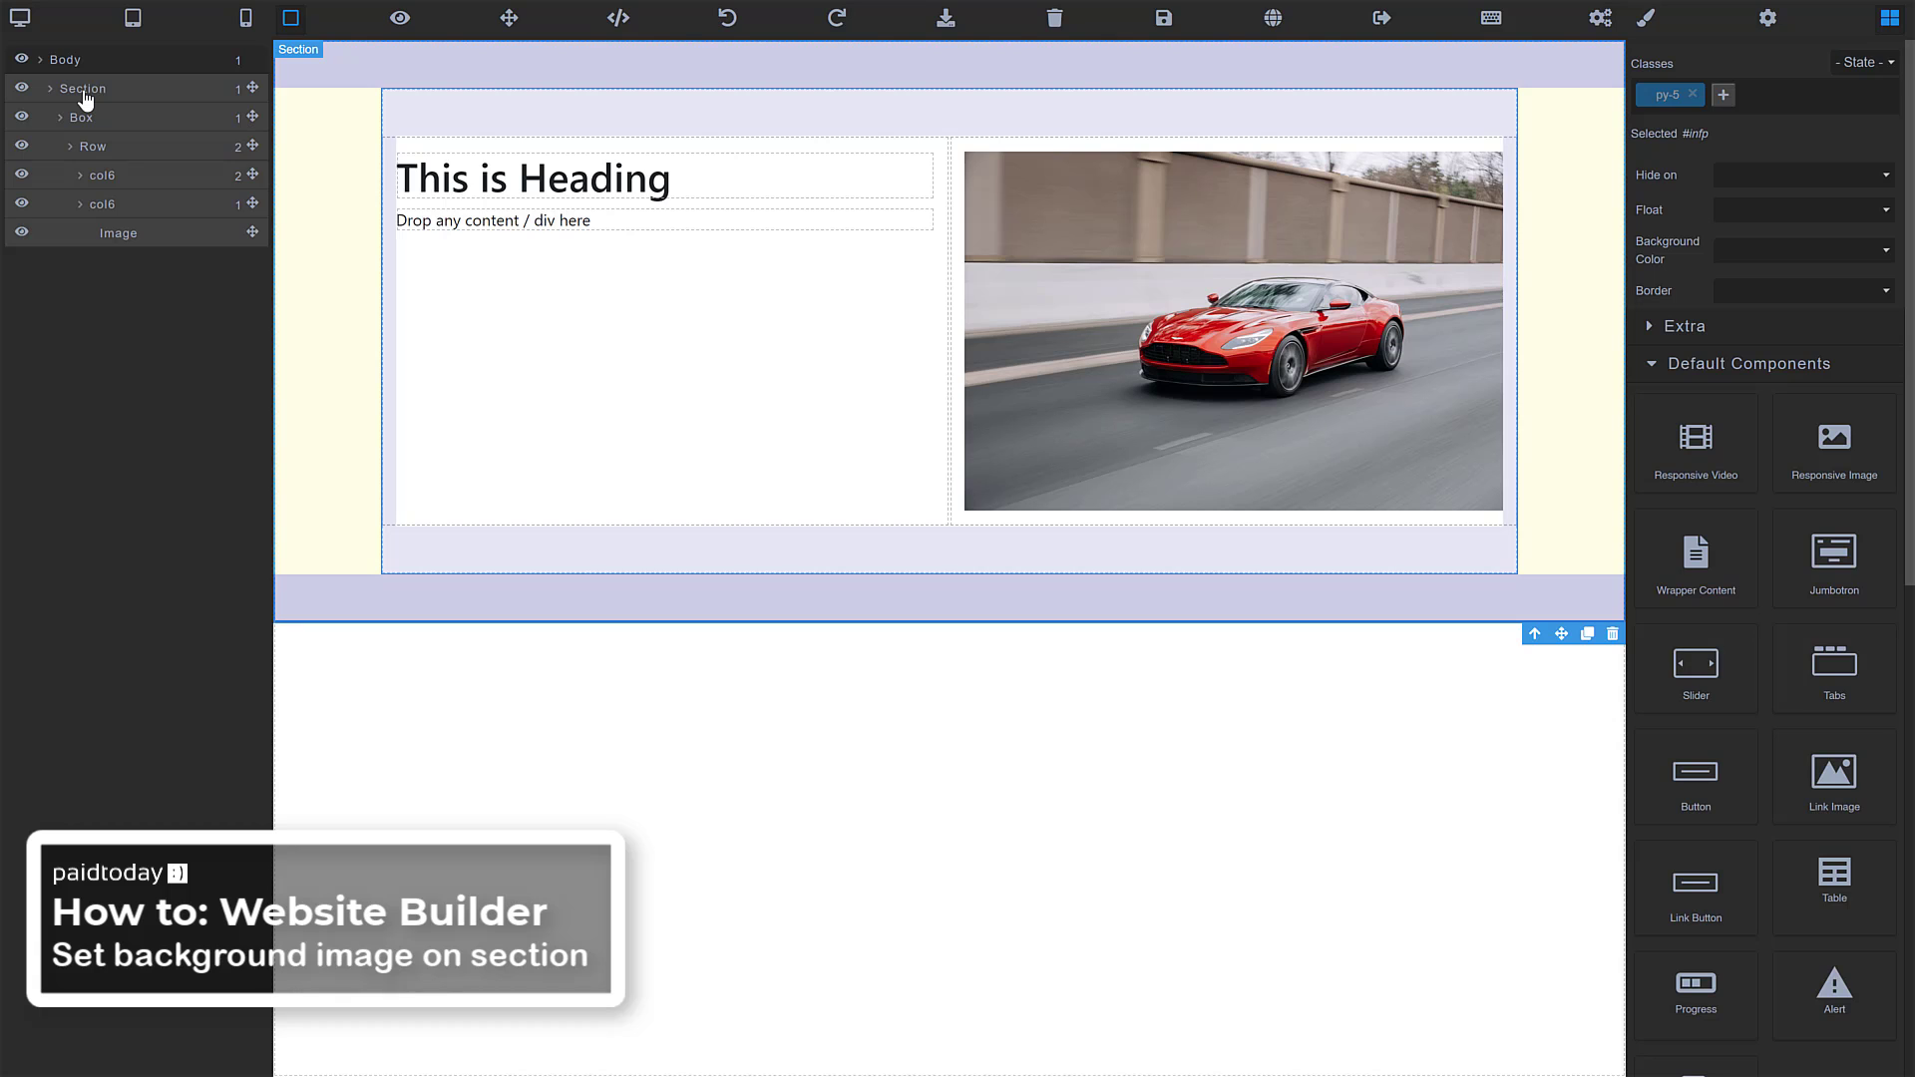
click(459, 126)
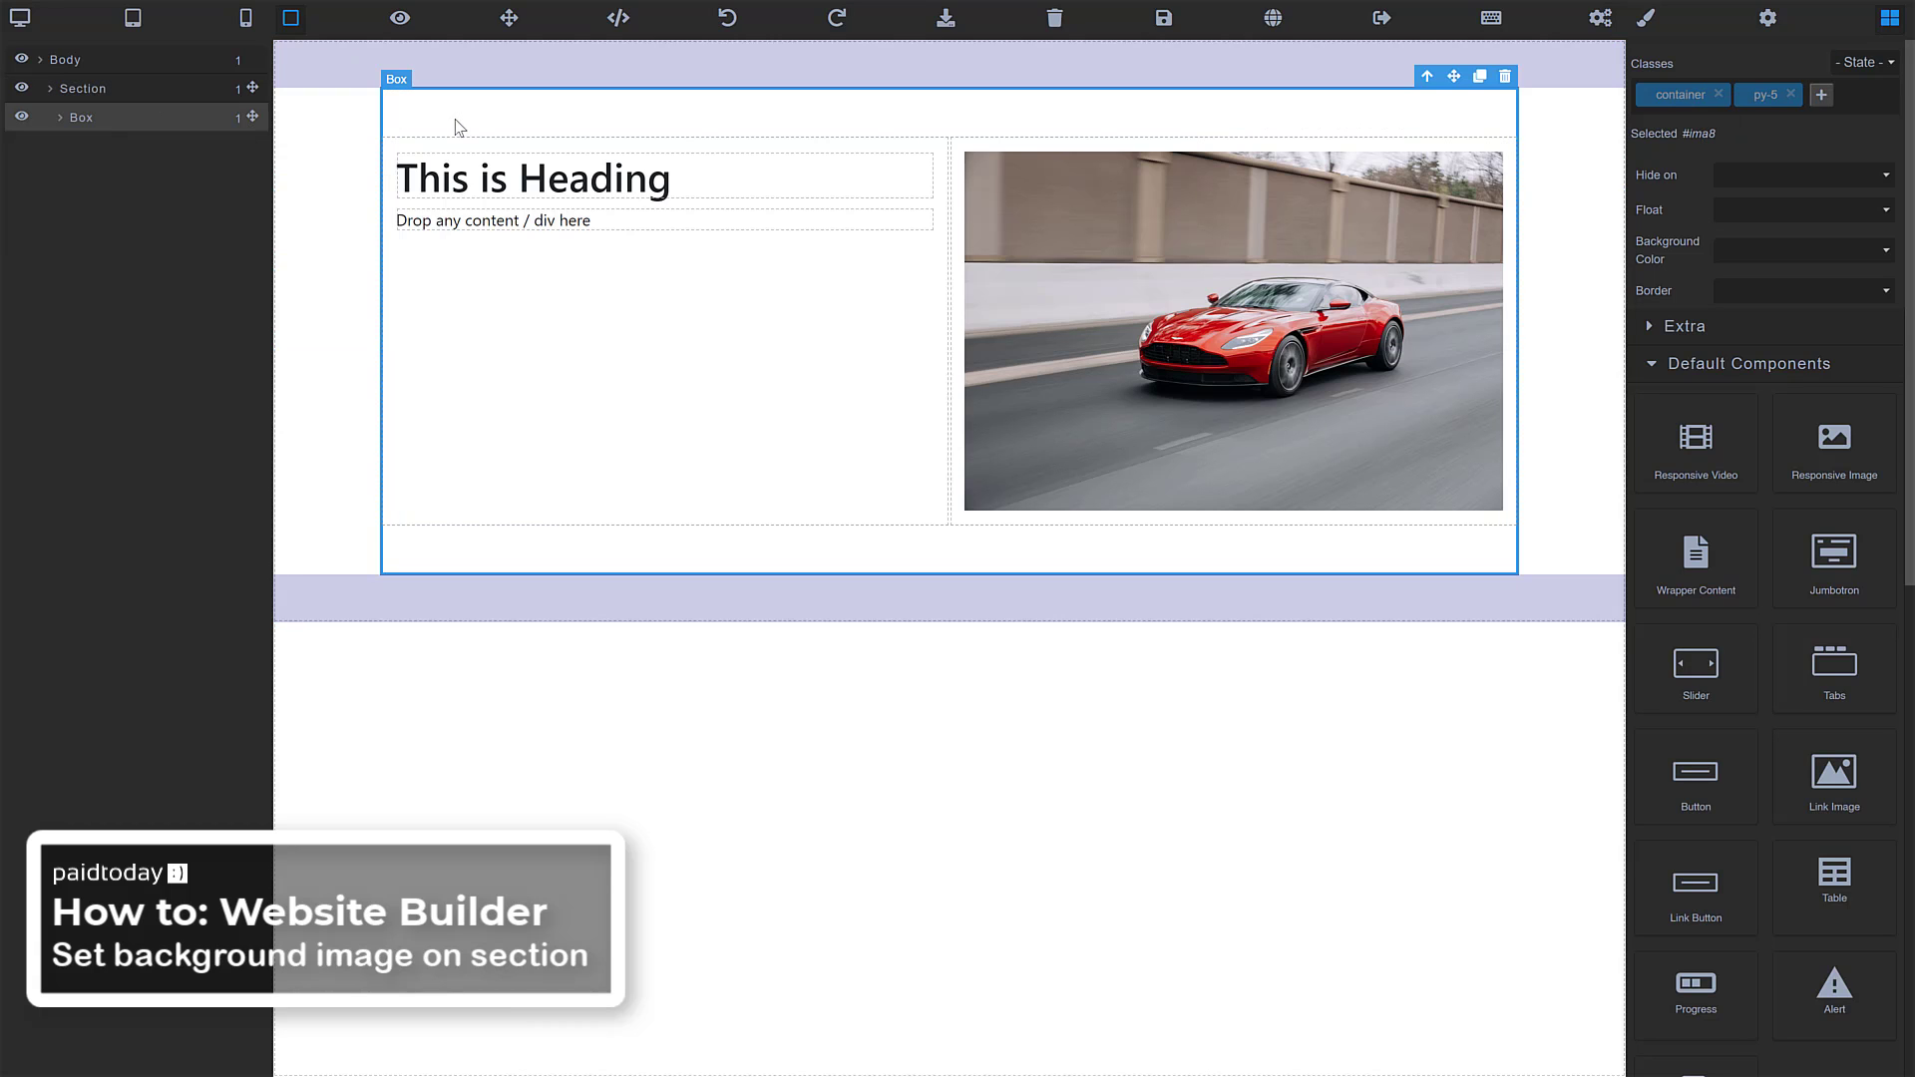
click(464, 172)
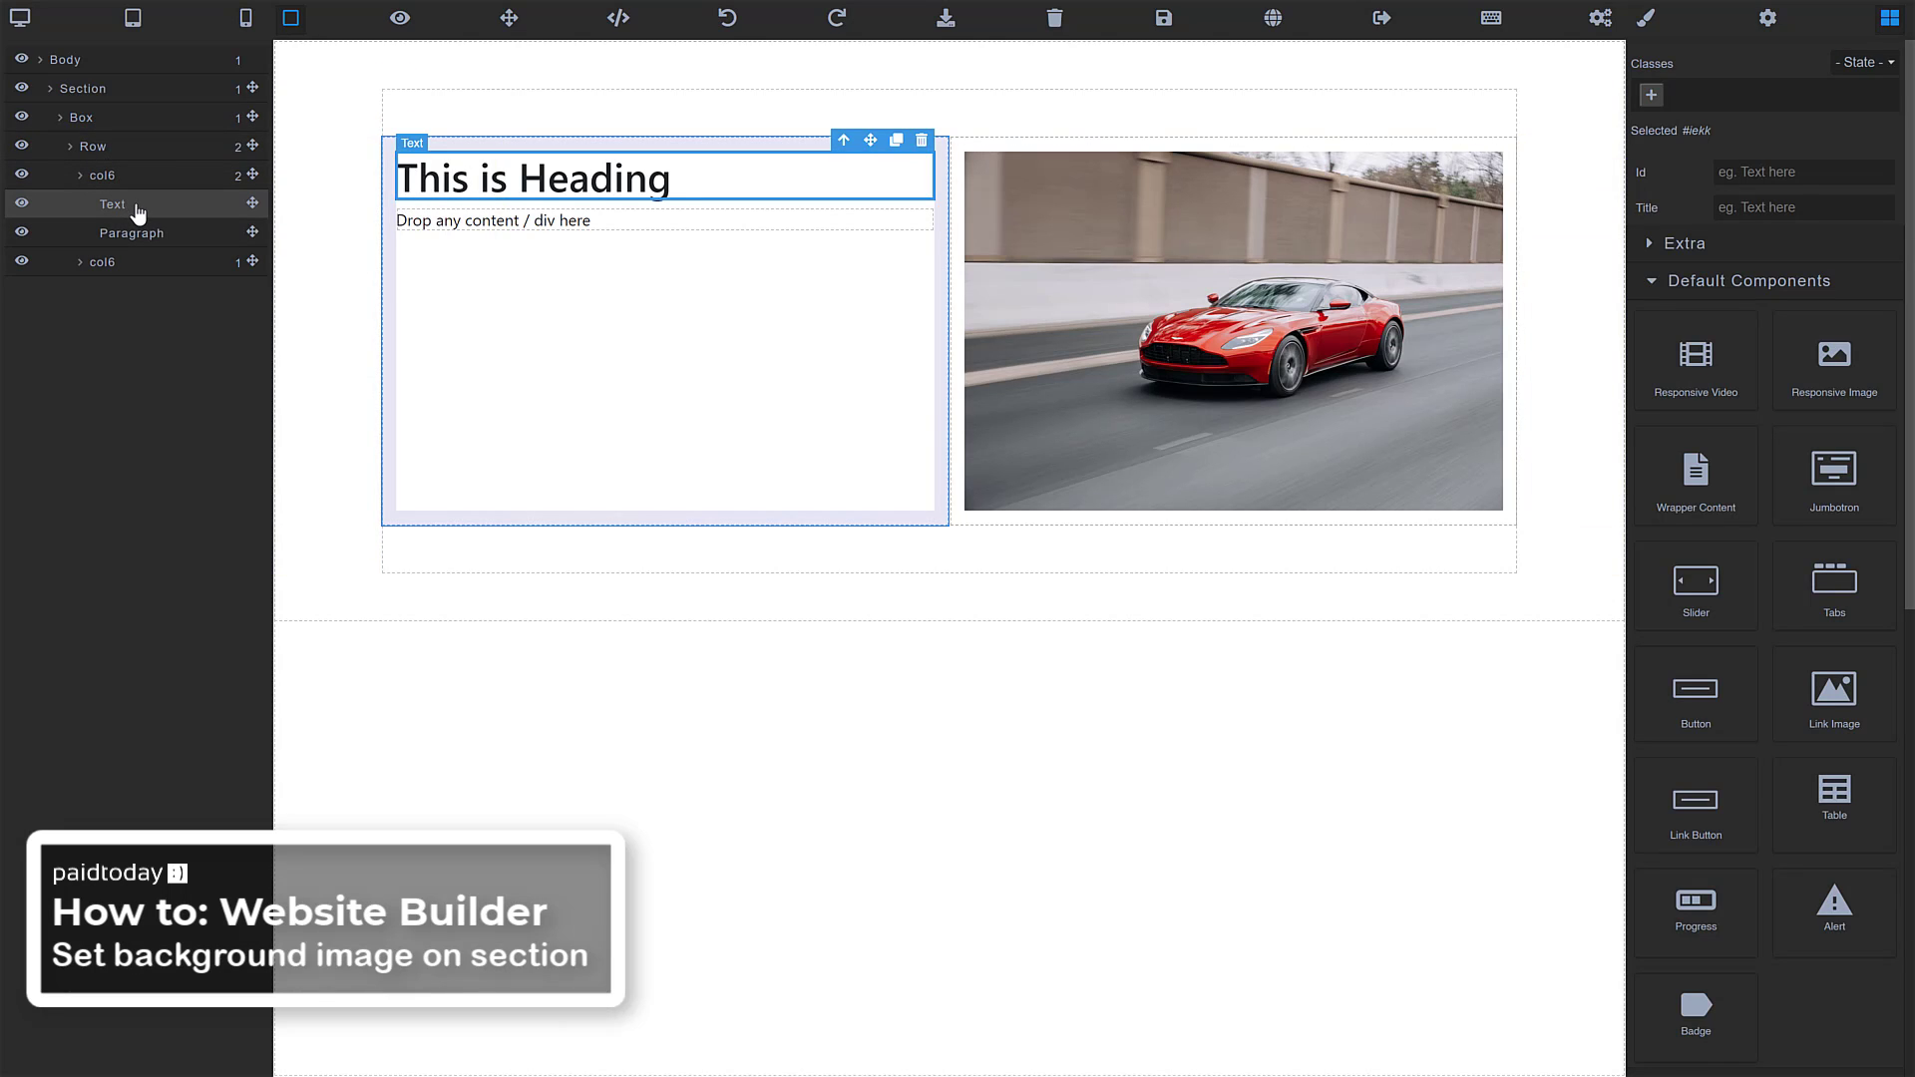
Select the whole section and add a new background layer to it in its background styles.
click(333, 159)
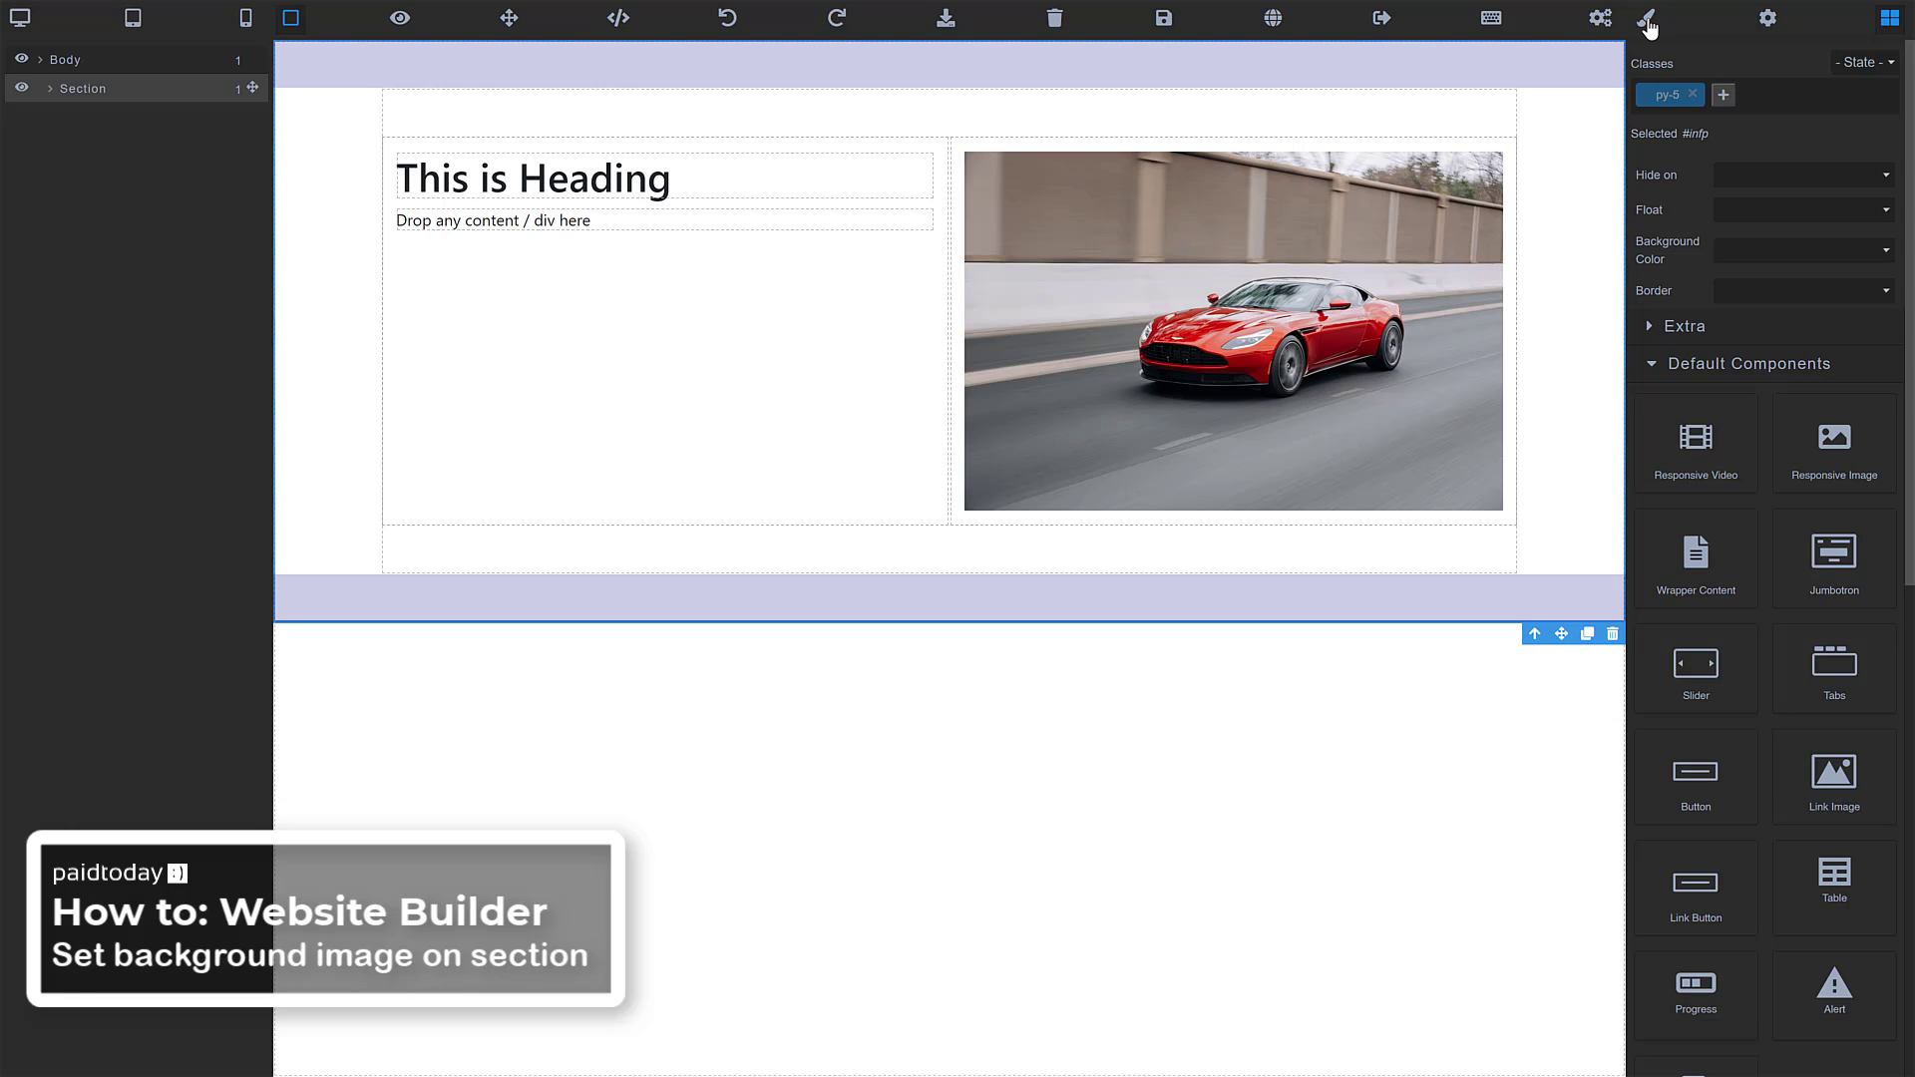
click(1647, 23)
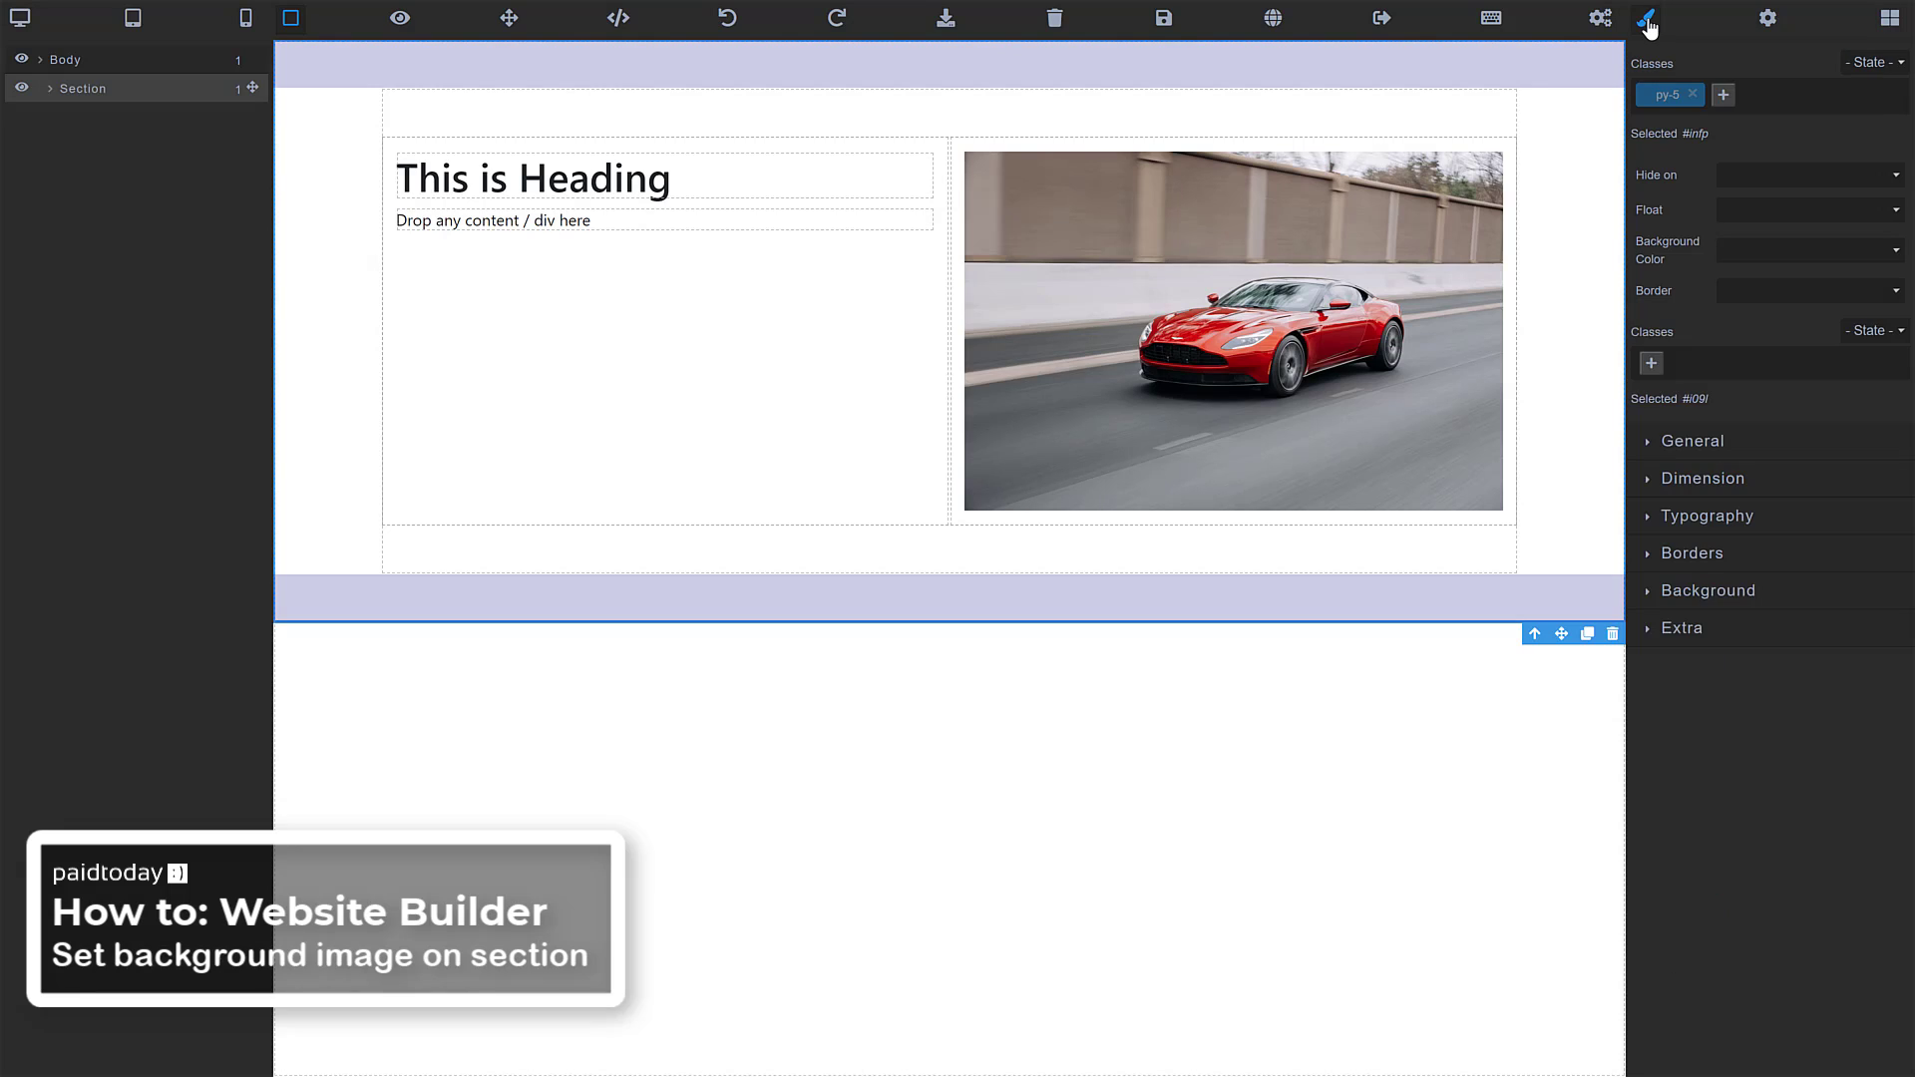
click(1712, 598)
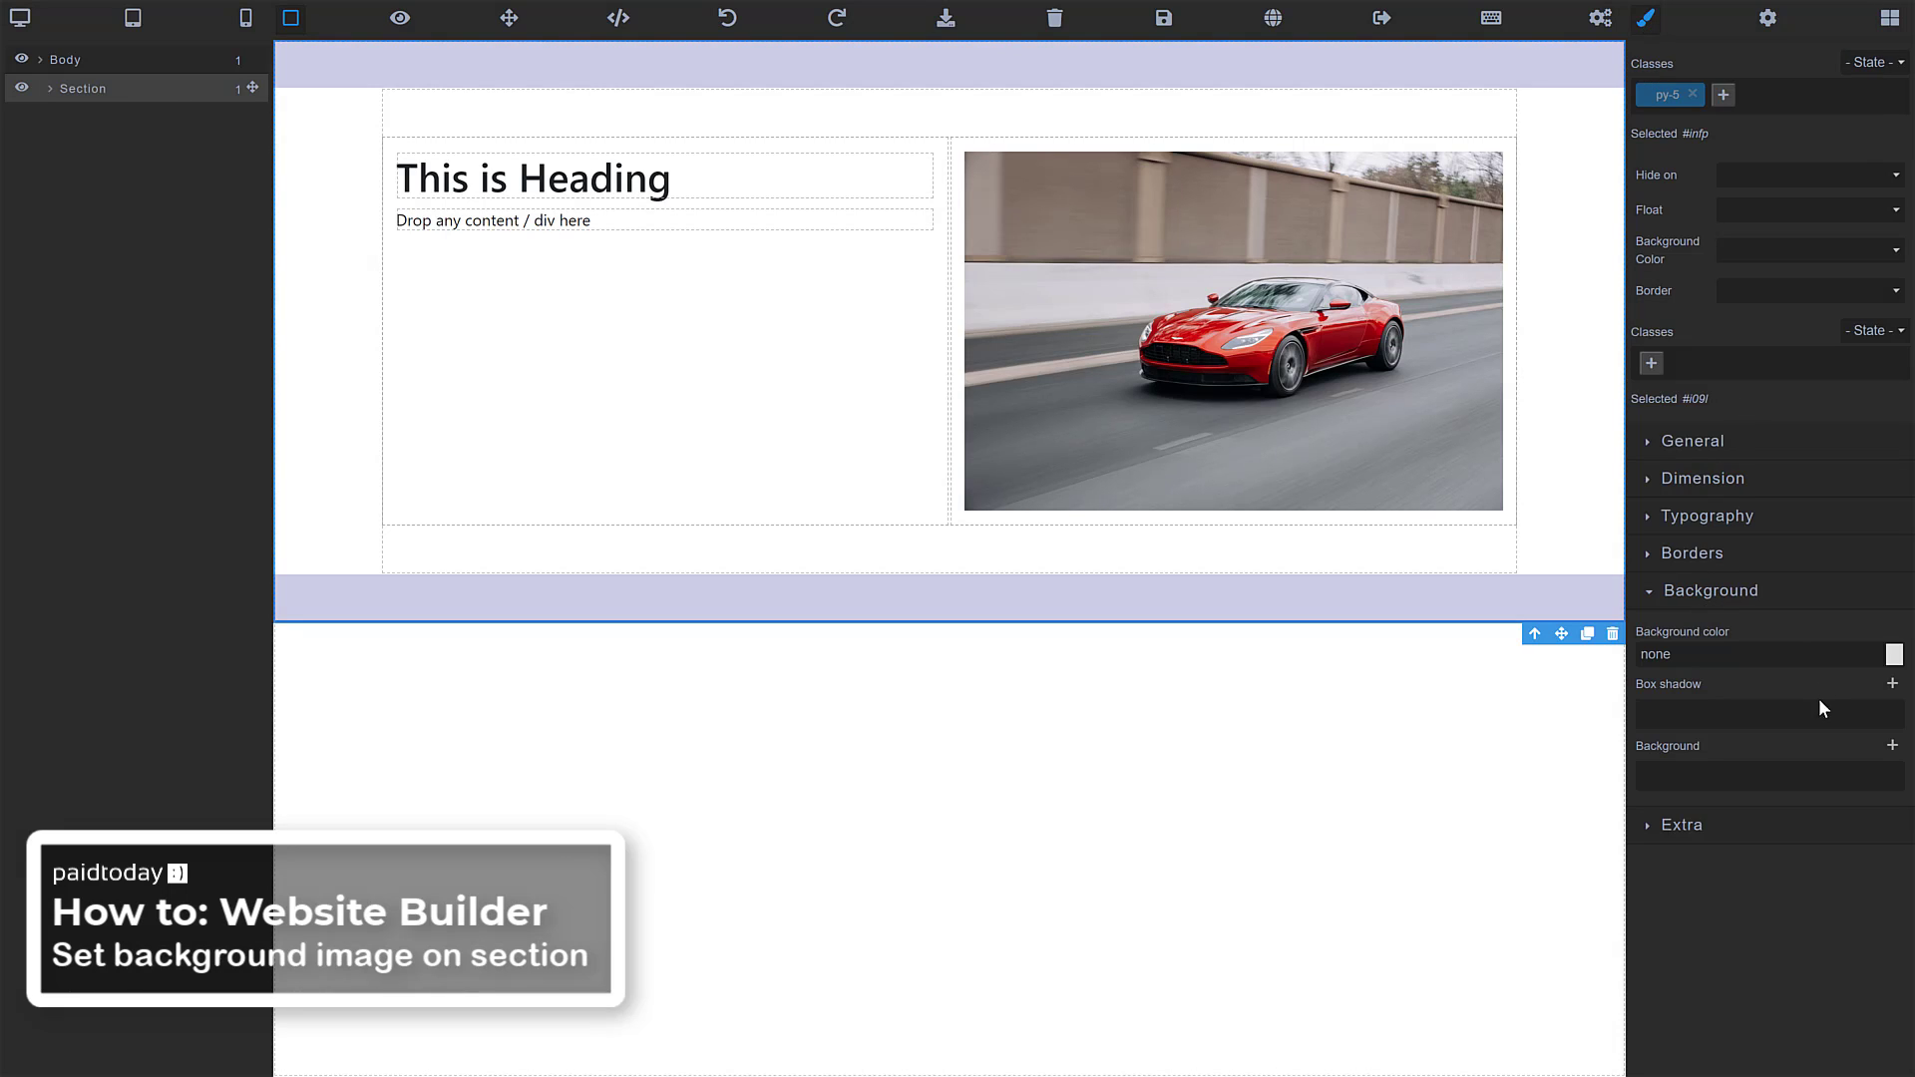
click(1892, 748)
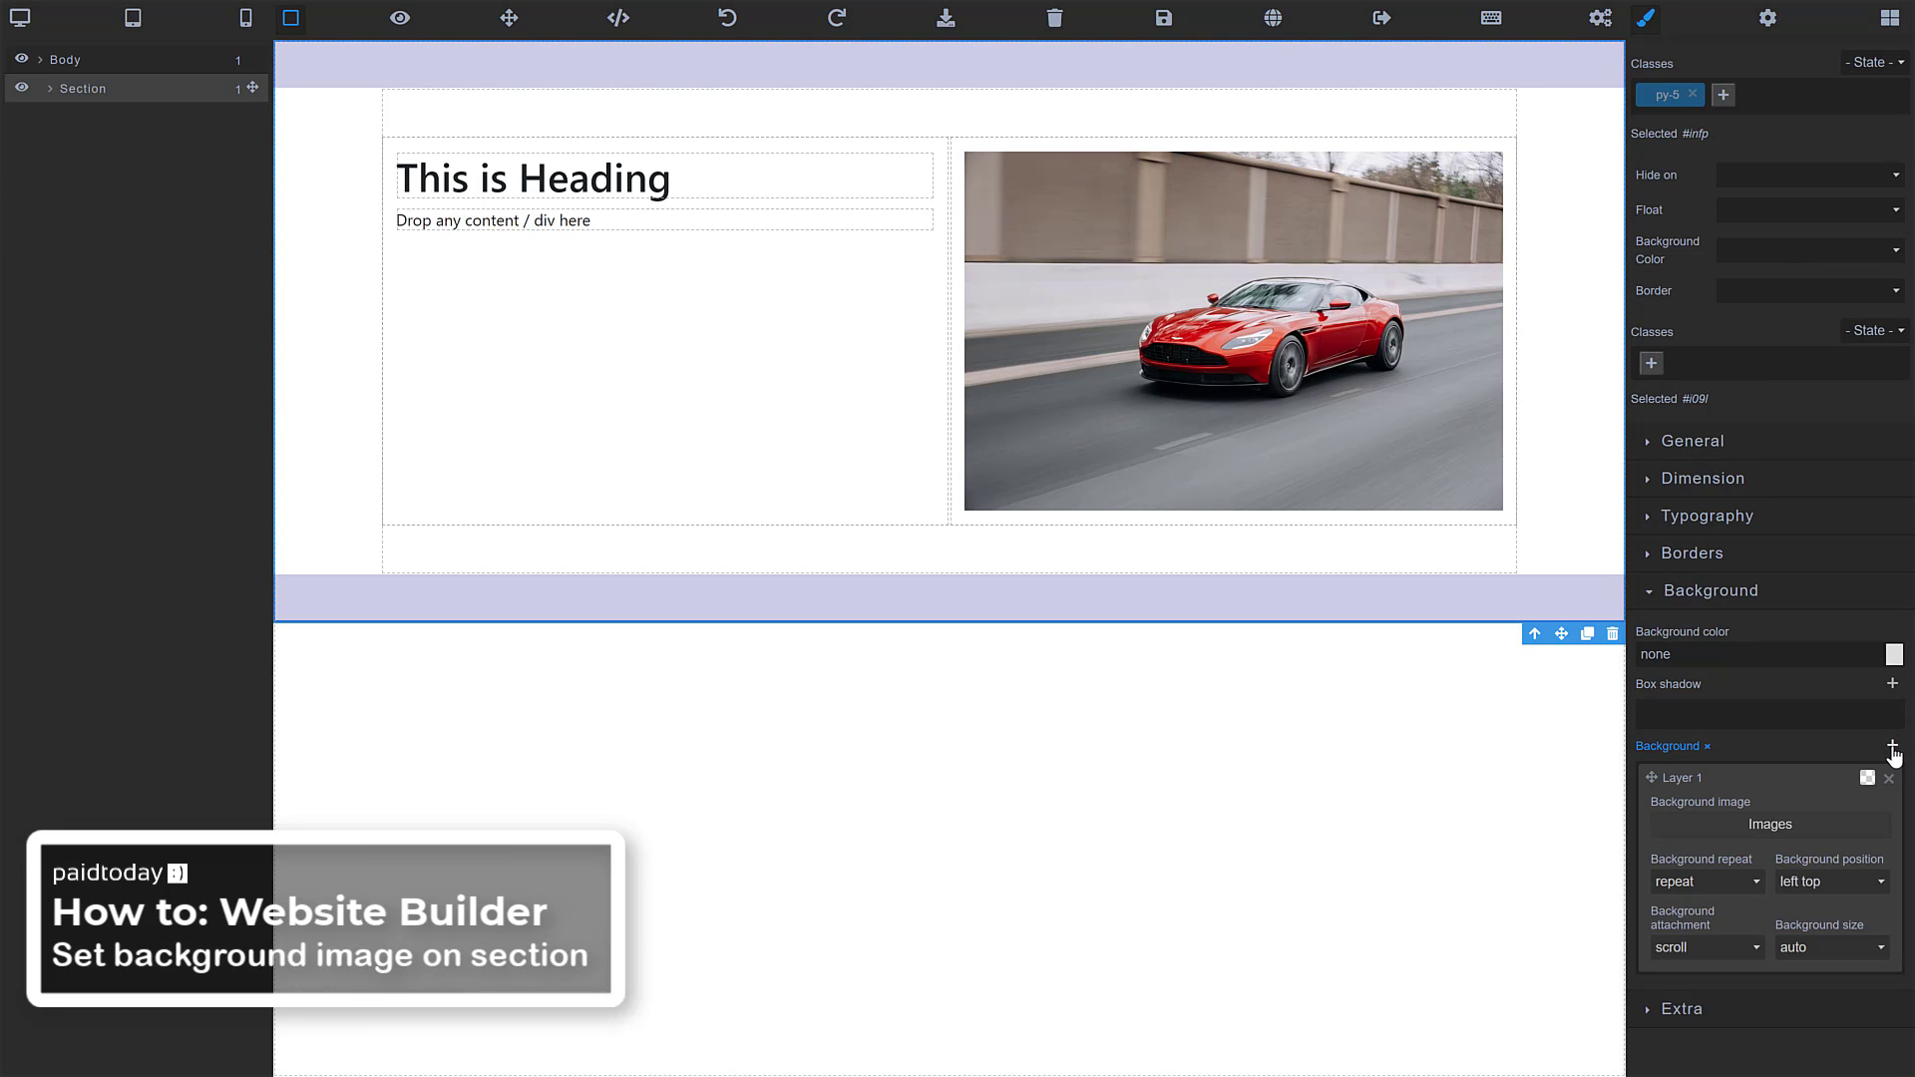
Fill the section's background layer with the red-rock canyon photo from Free Images by Unsplash, using the search term "mountains".
click(1758, 828)
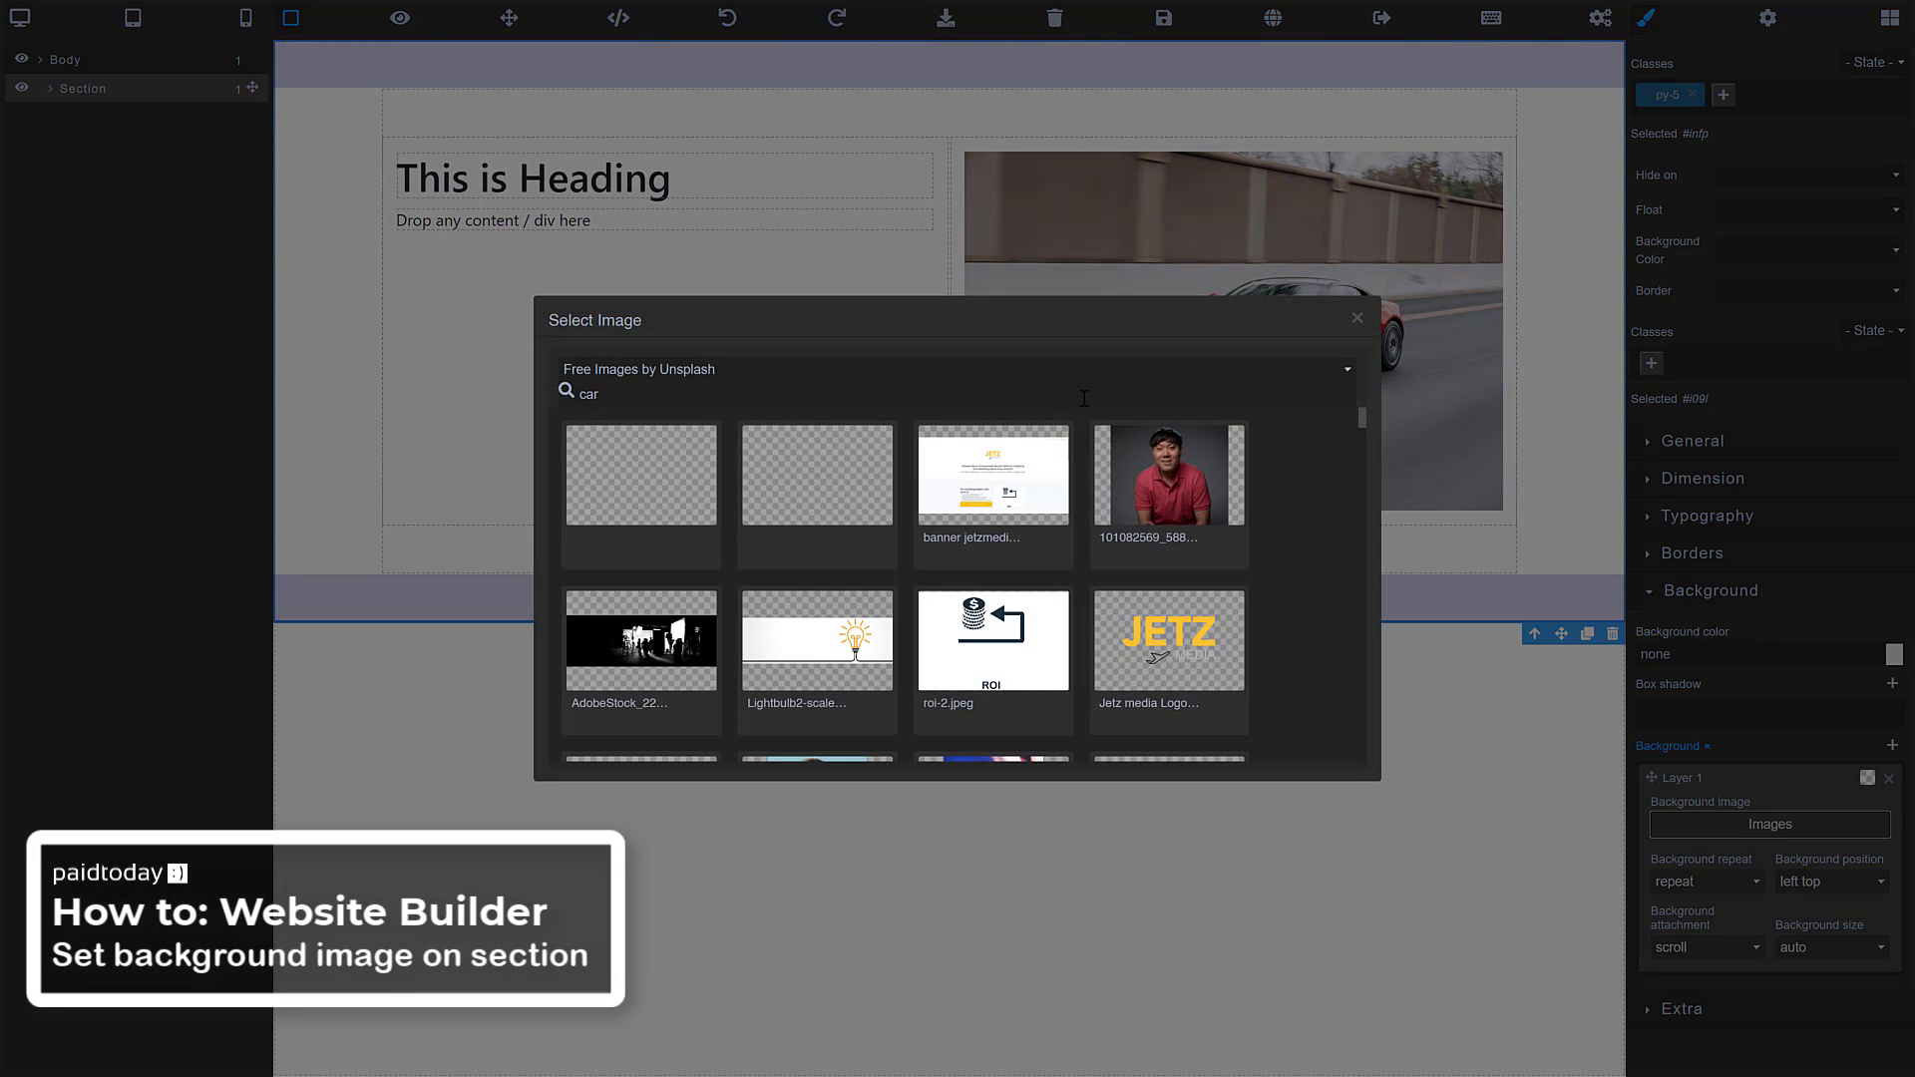
click(756, 370)
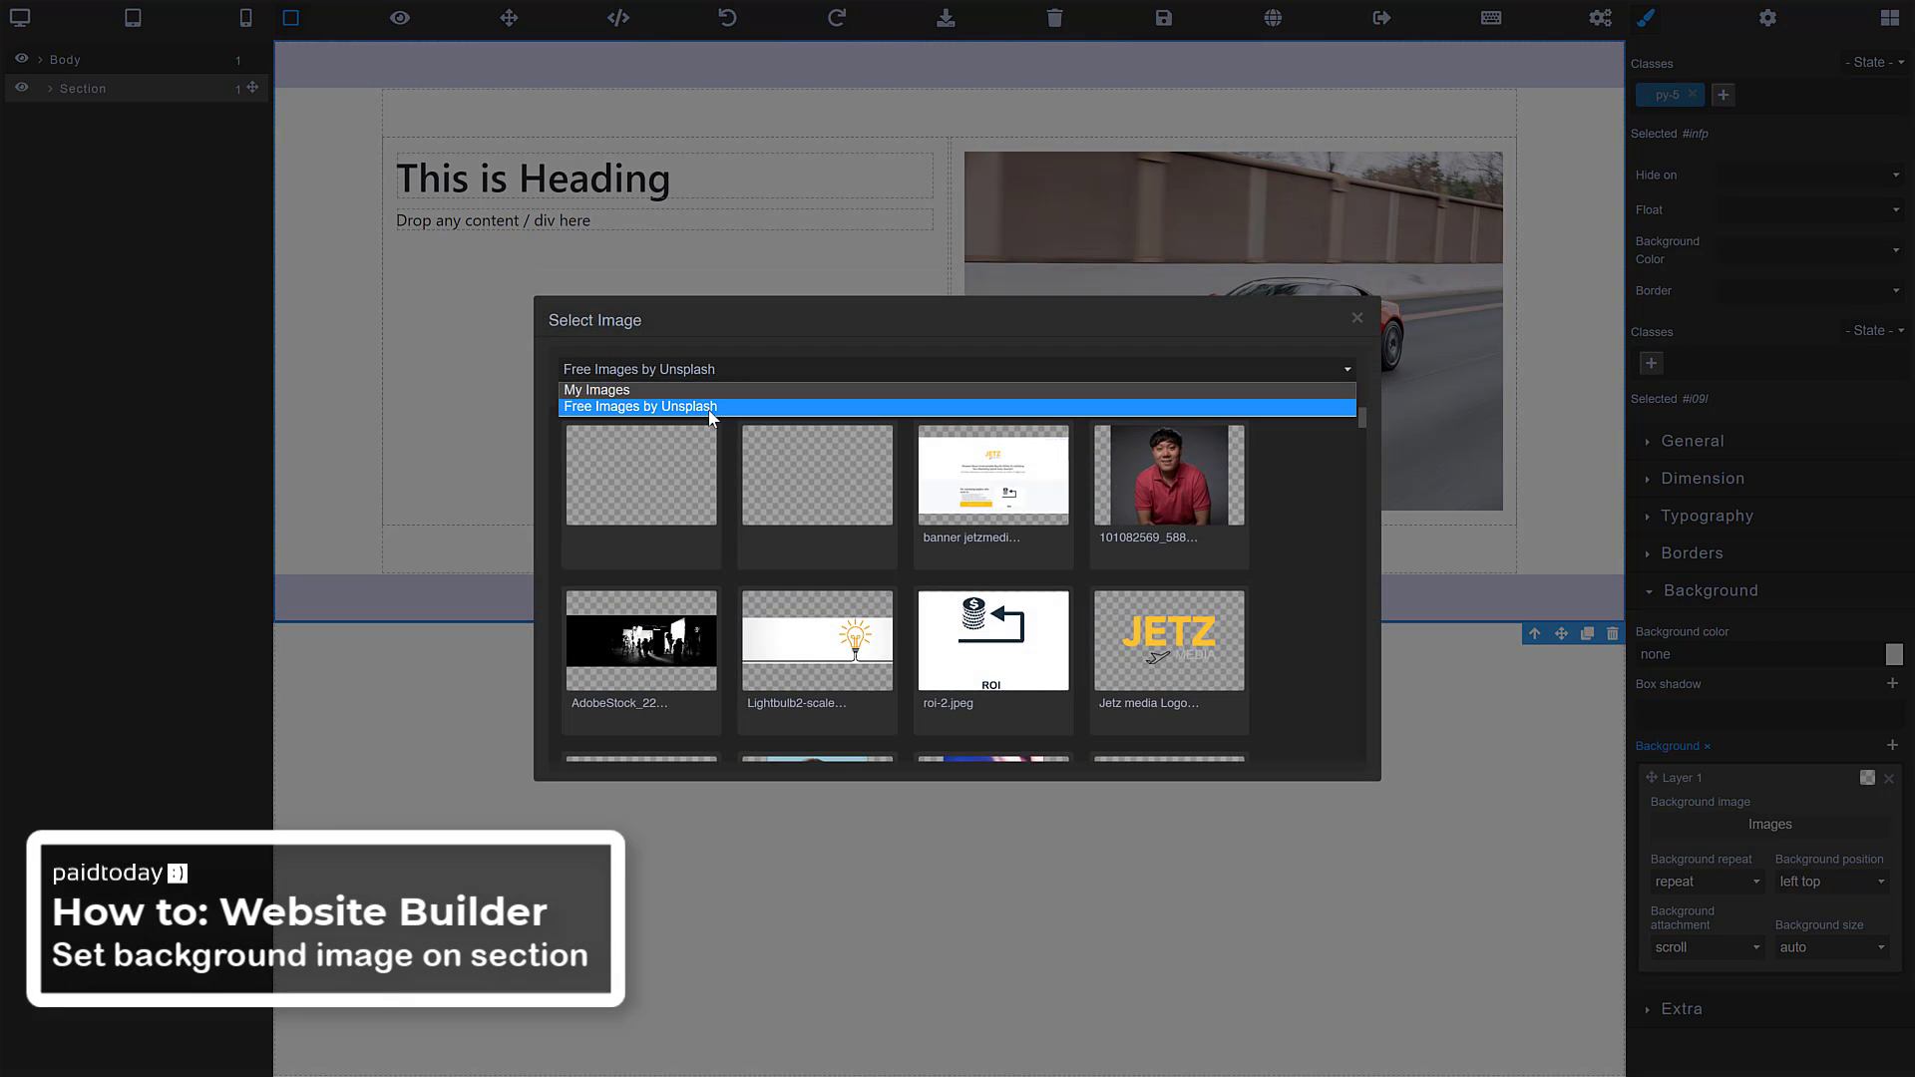
click(706, 405)
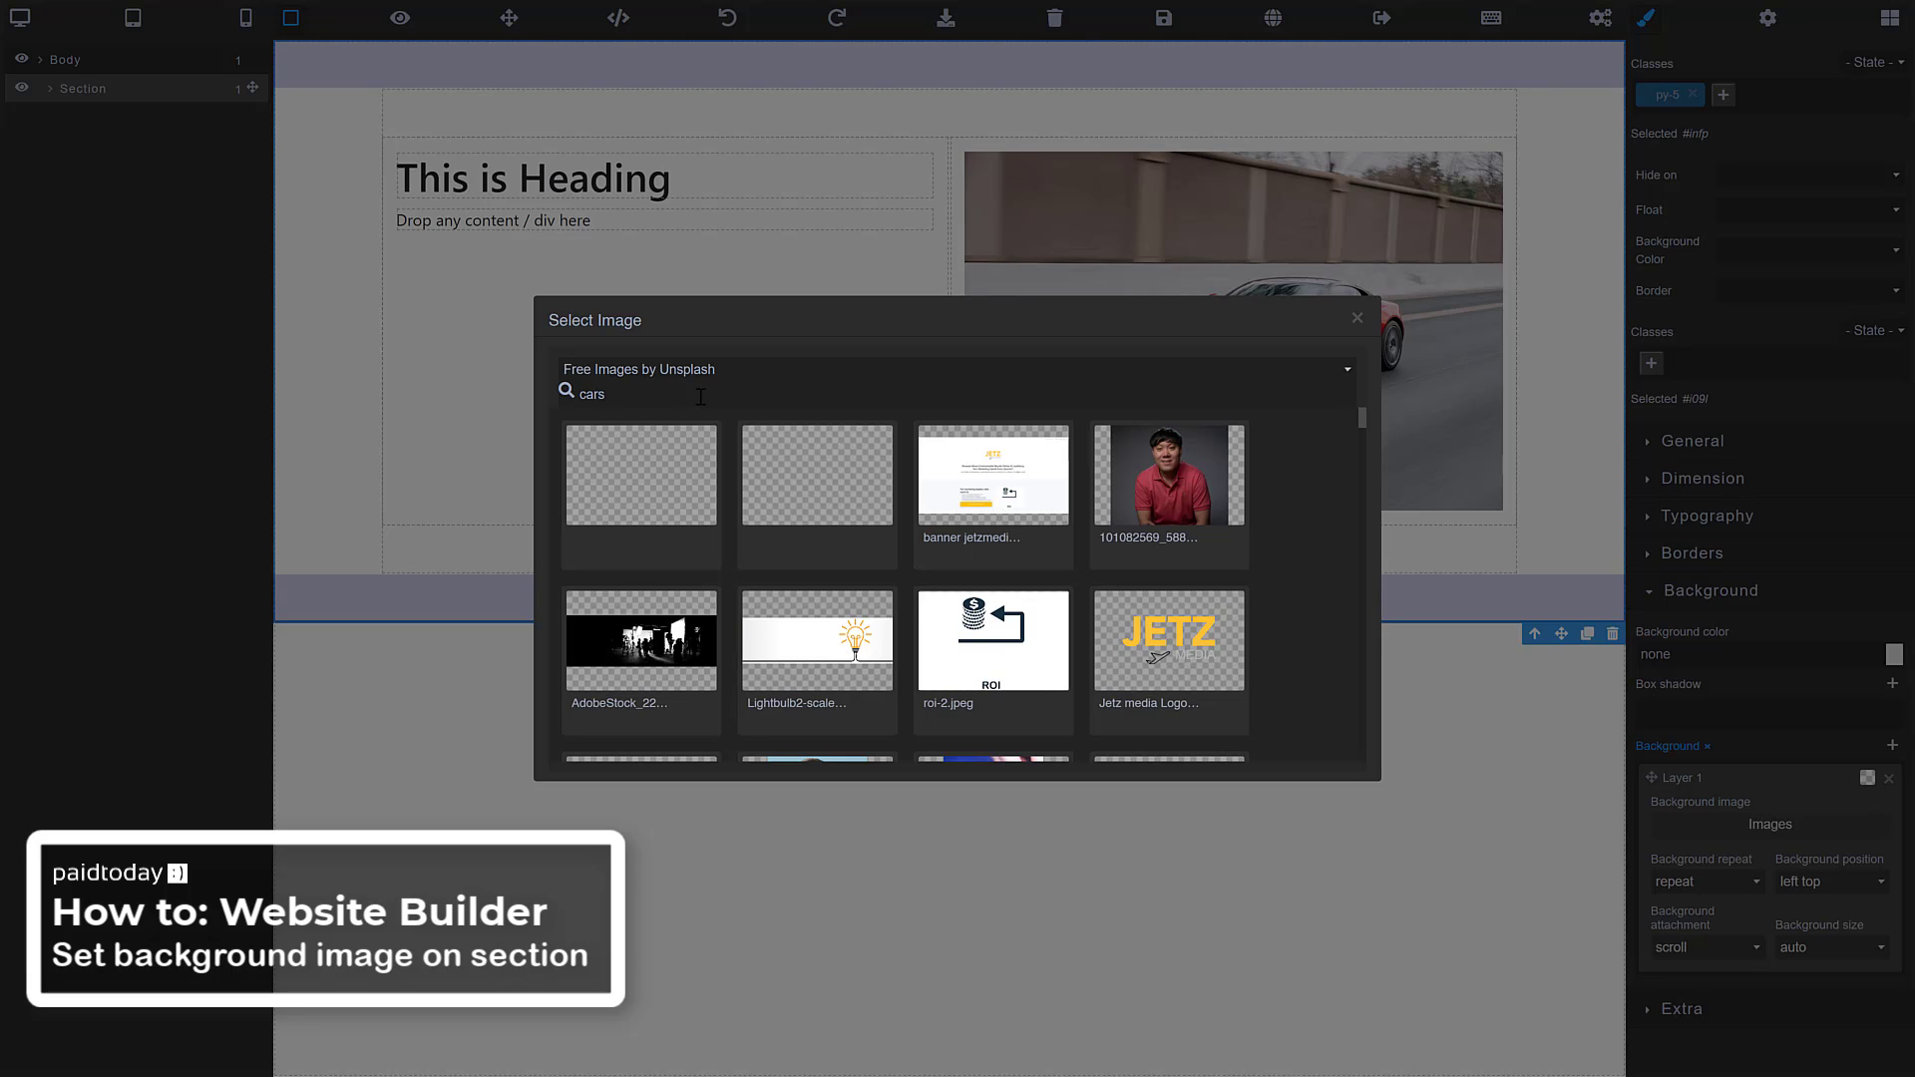
drag(577, 399, 770, 424)
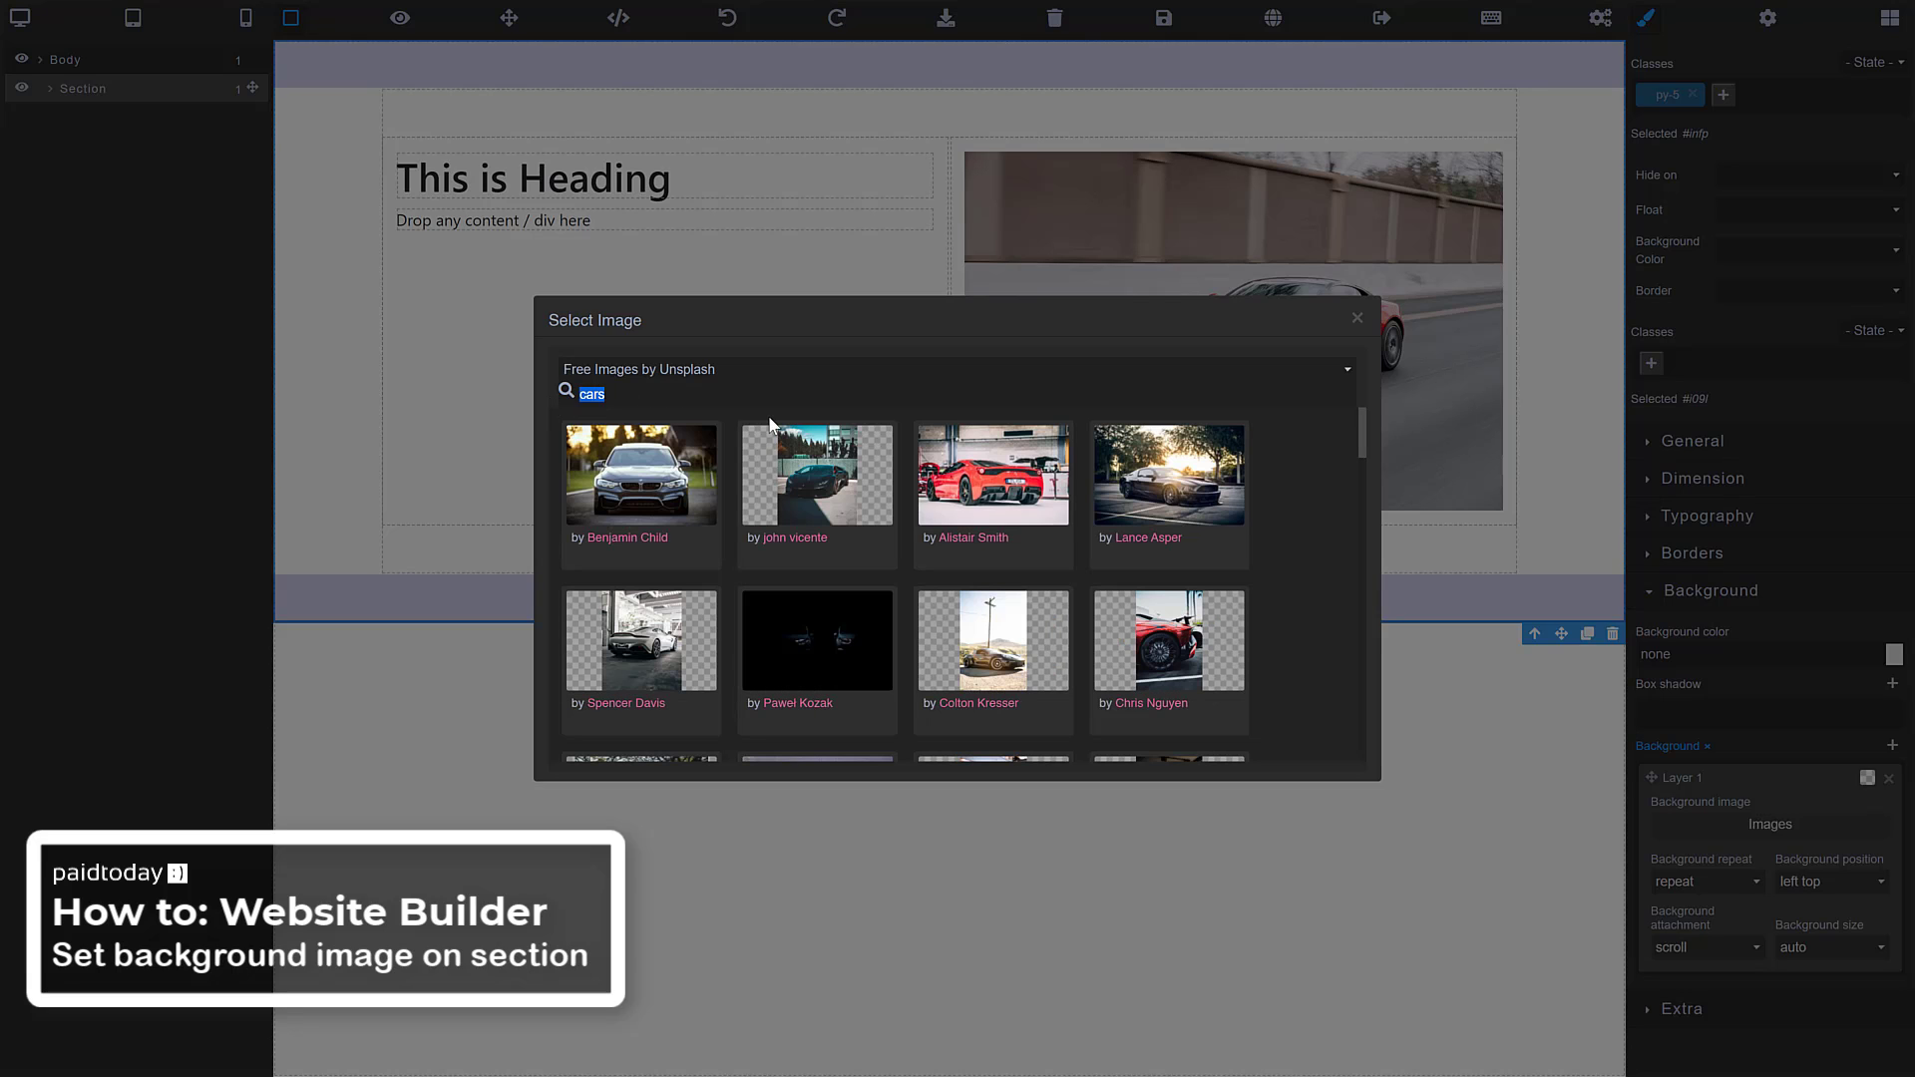
text(mountain)
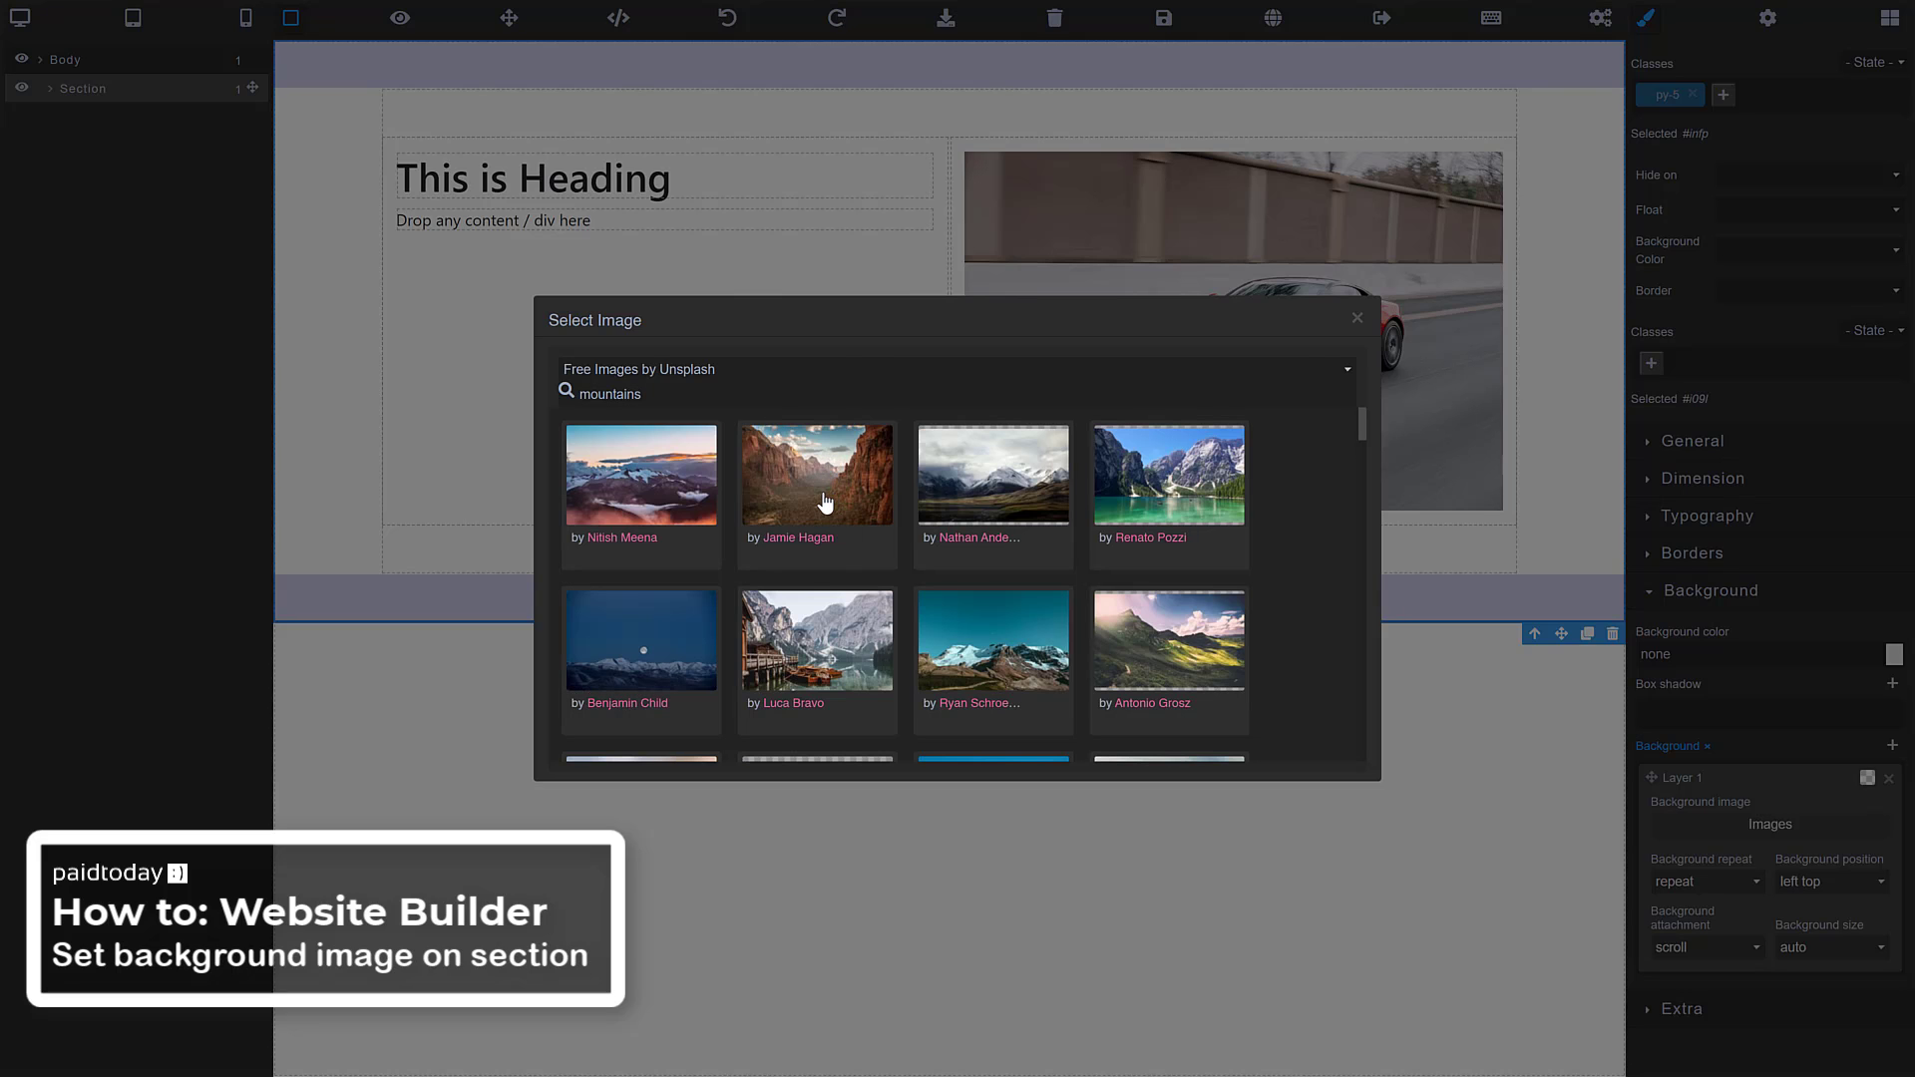
click(825, 502)
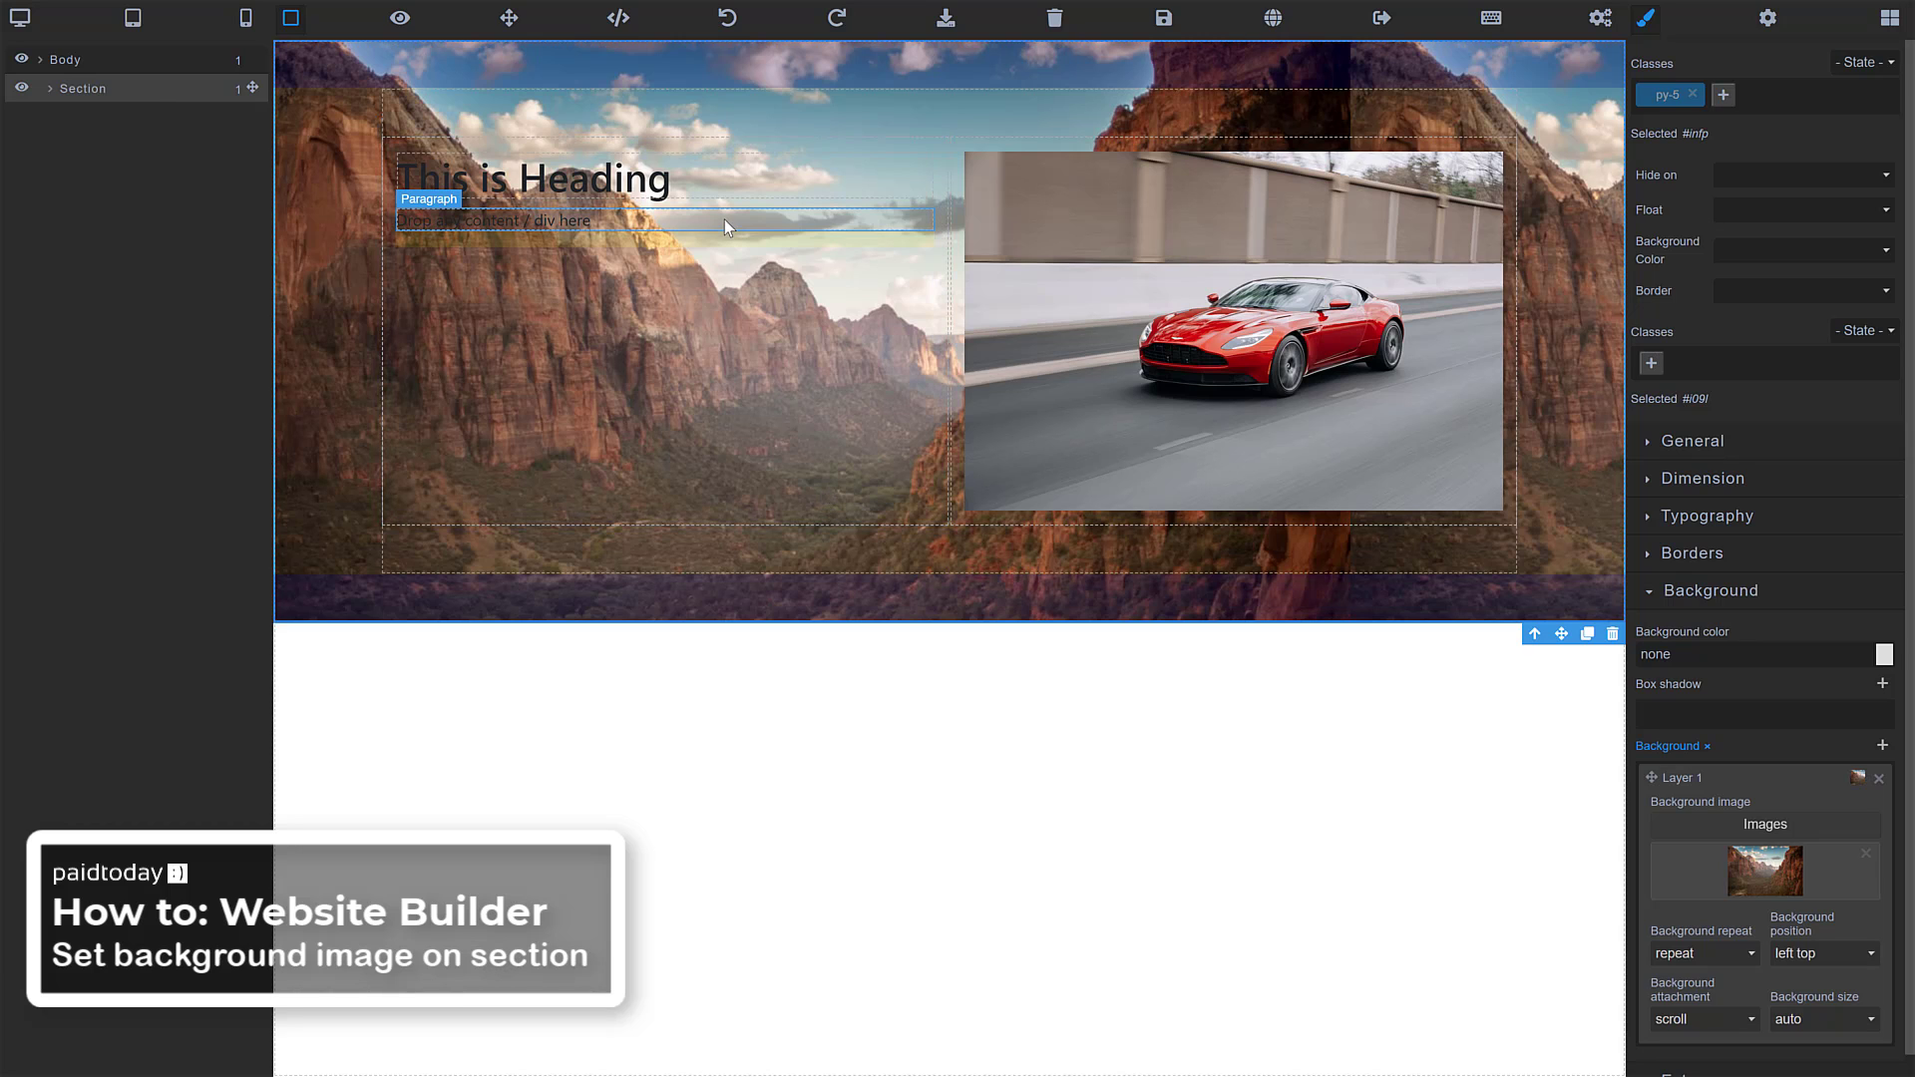
Set the section's background image to no-repeat, position center center and size cover.
scroll(1709, 891, down, 1)
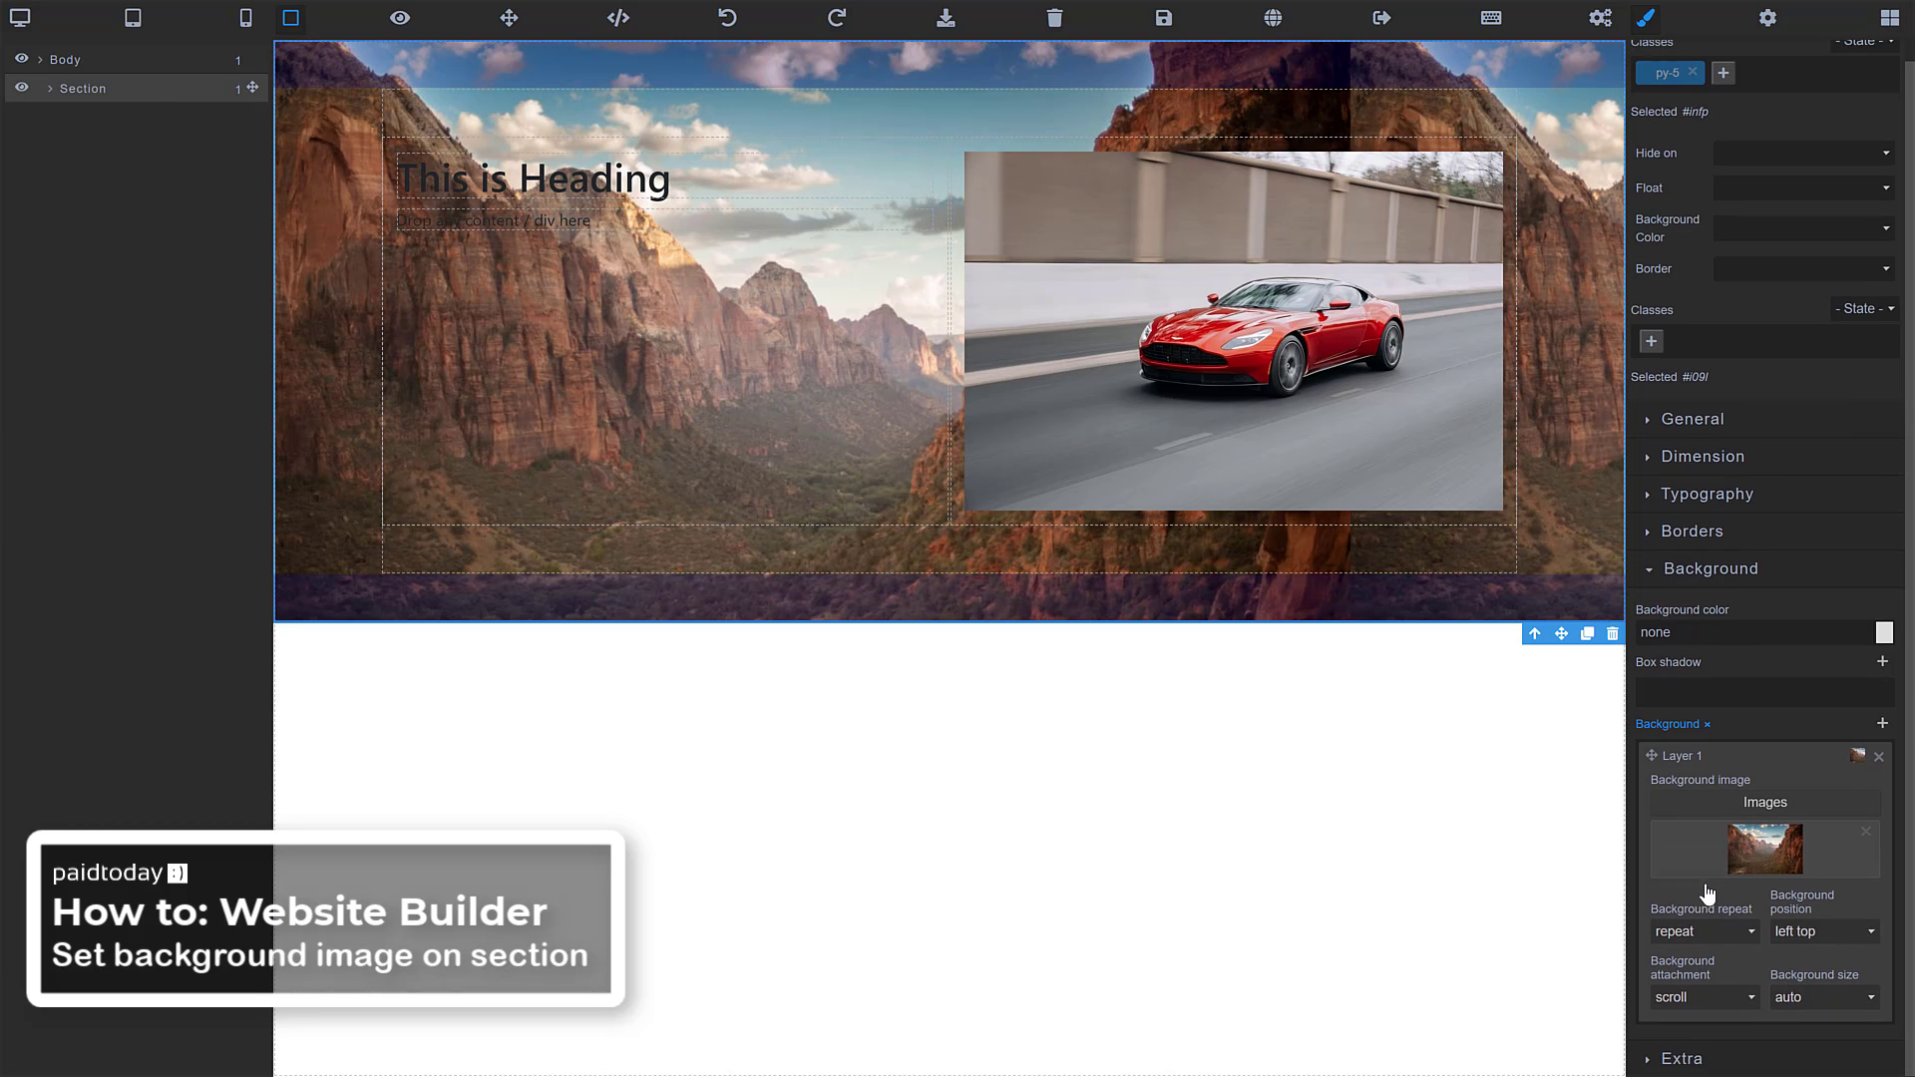
click(1740, 928)
click(1714, 997)
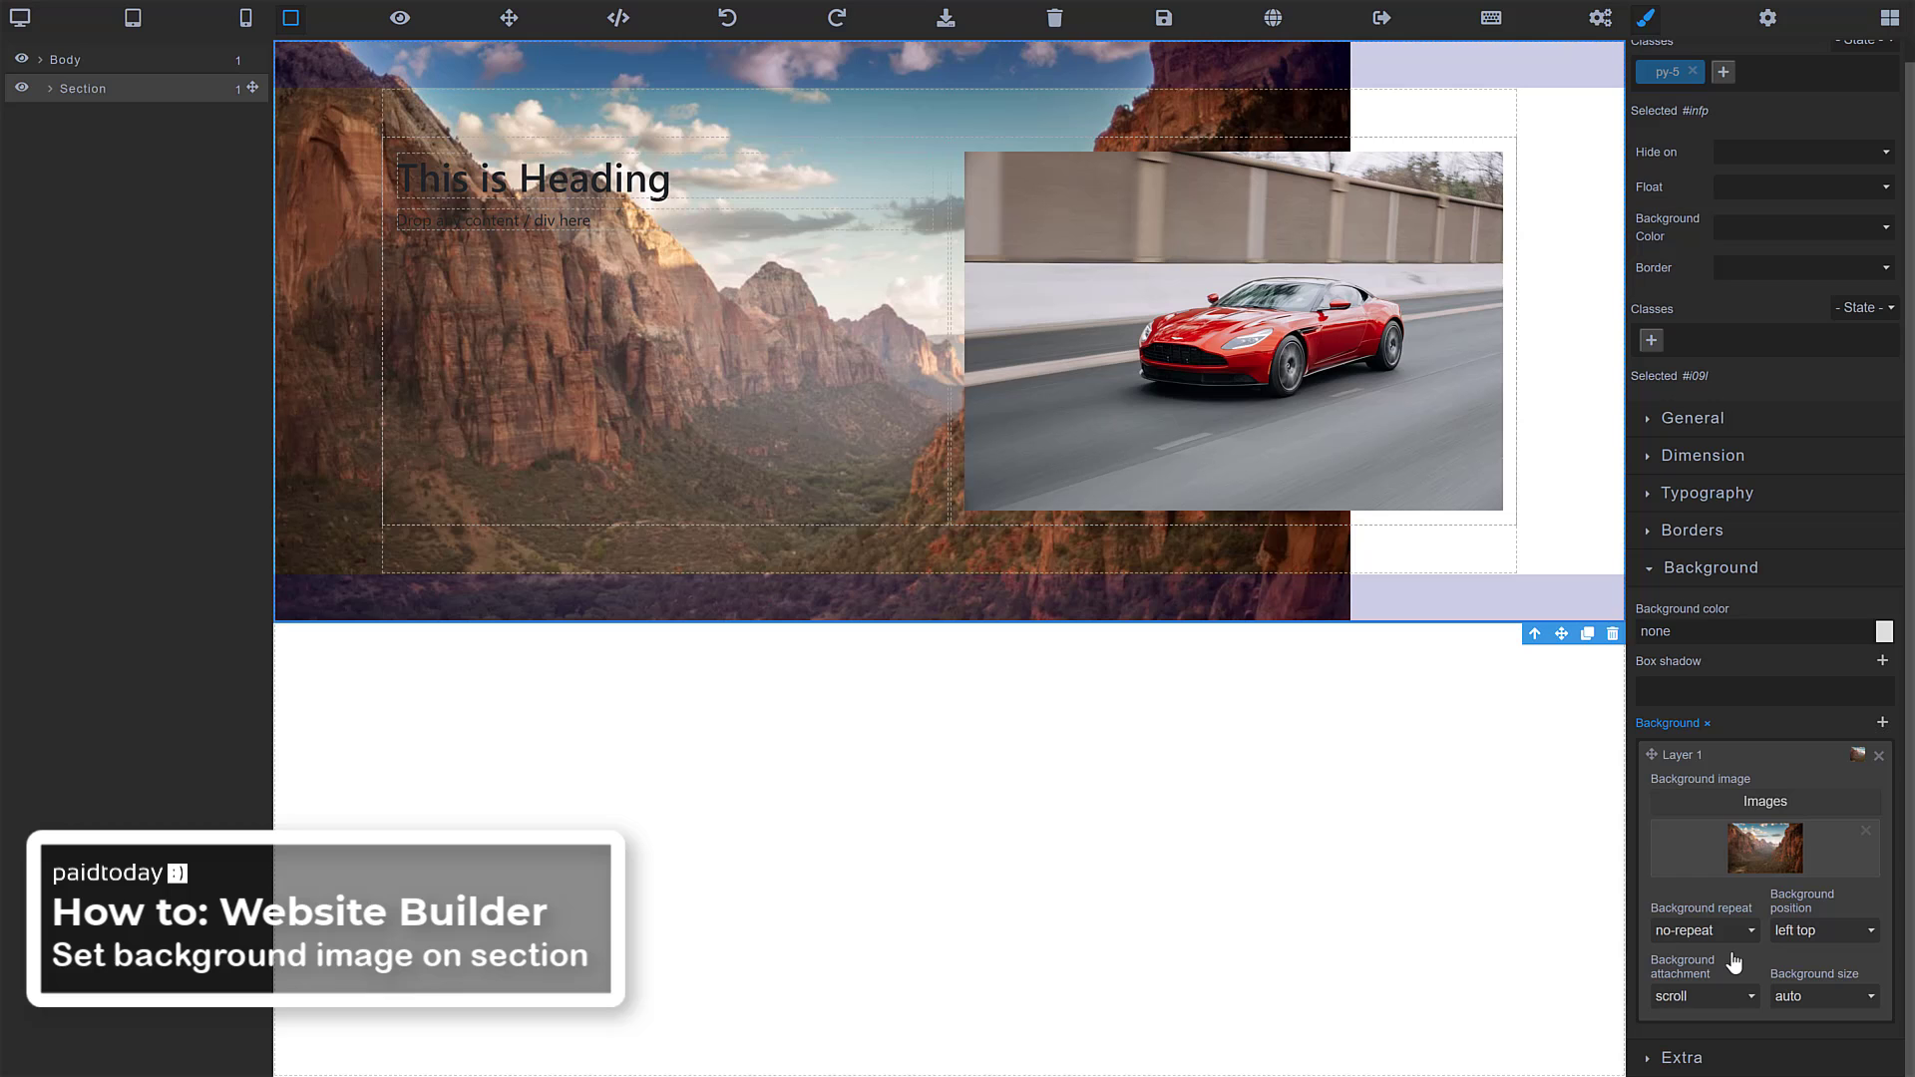
click(1829, 924)
click(1833, 891)
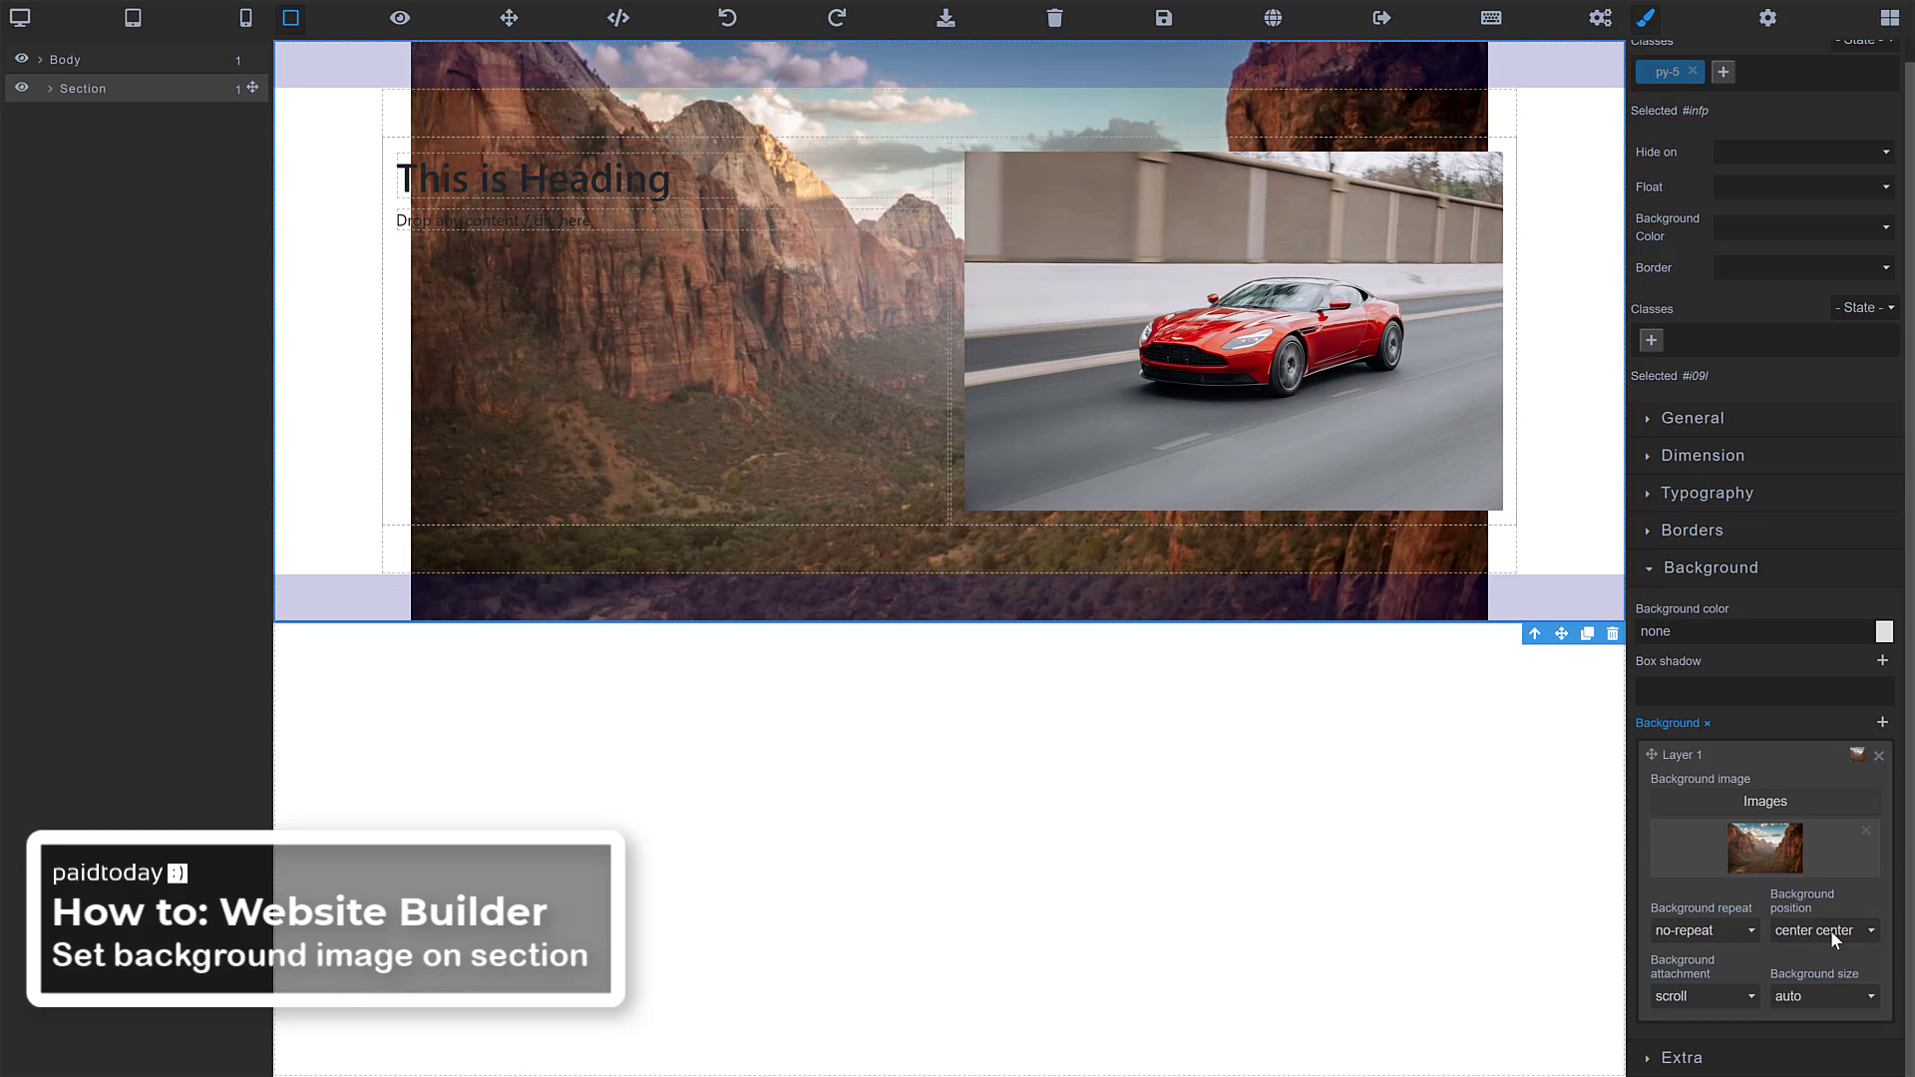
click(1828, 997)
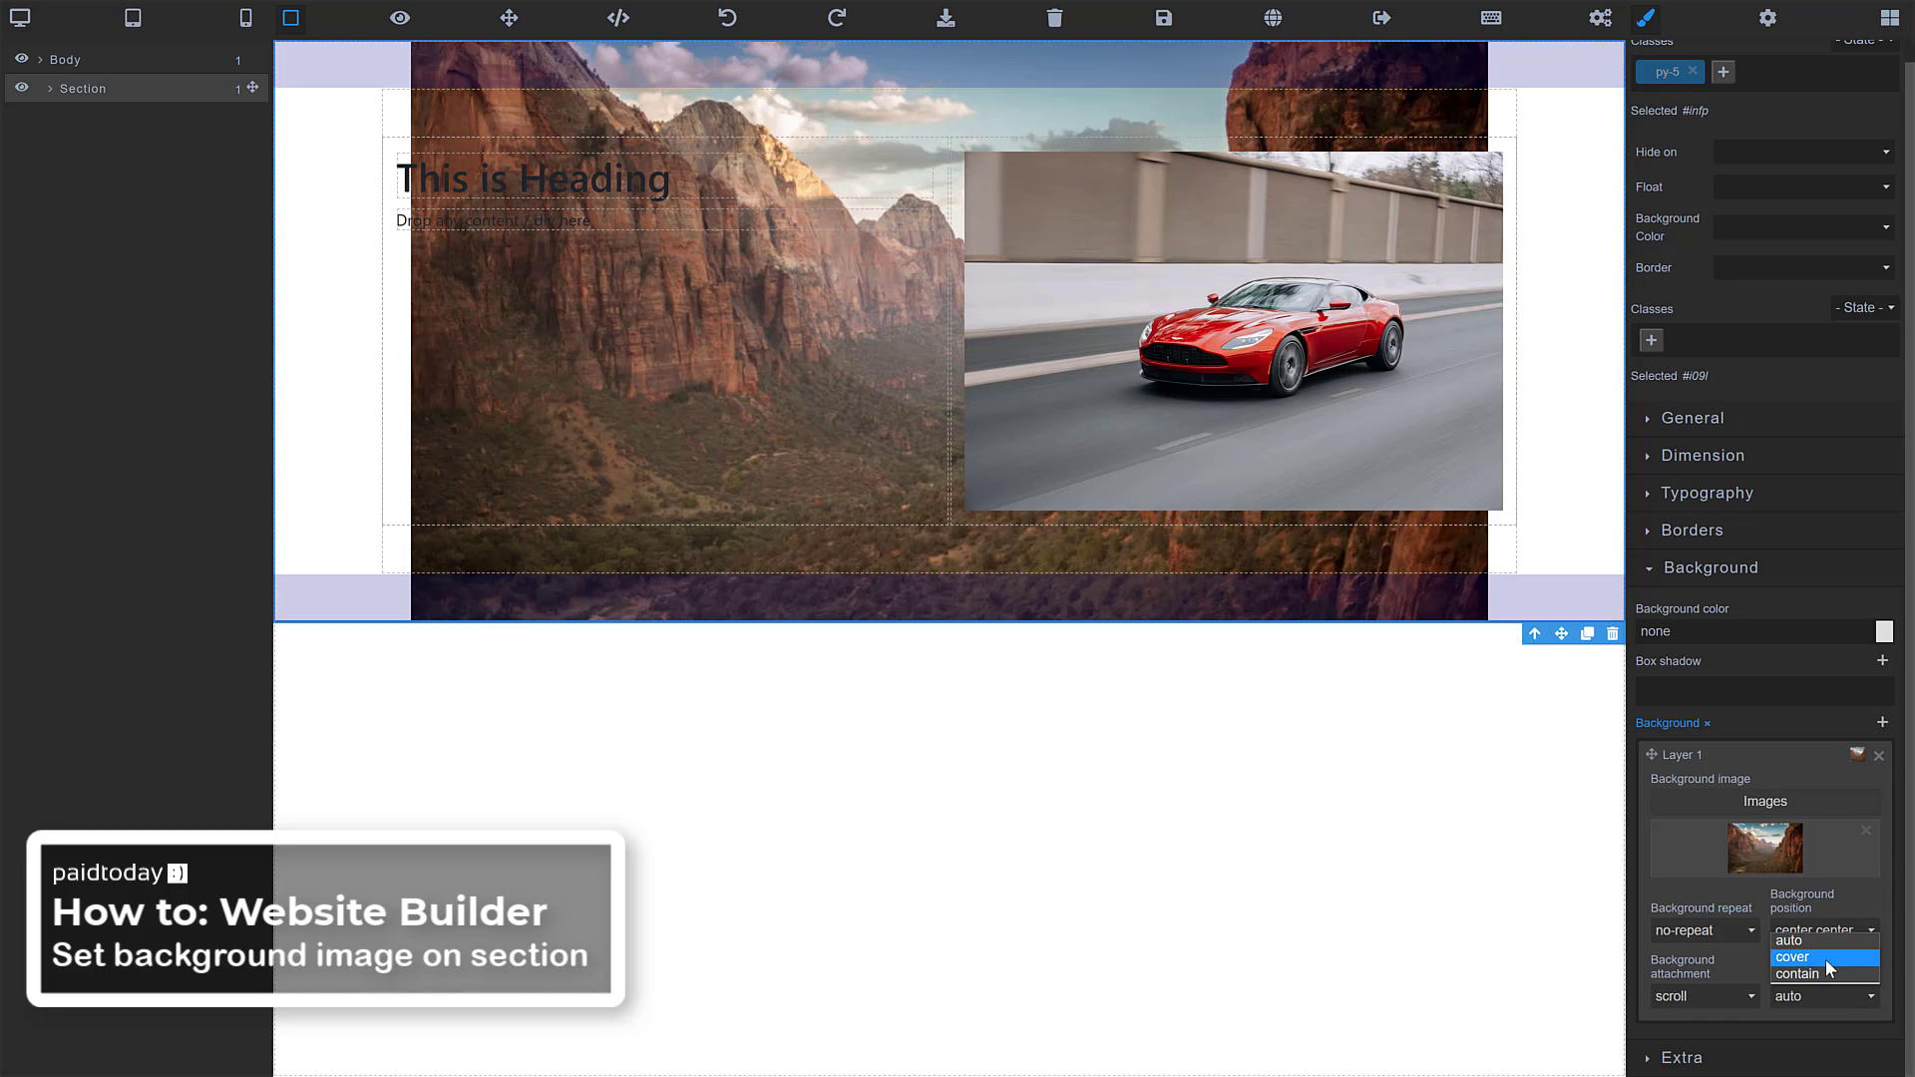
click(1825, 960)
Try the fixed attachment on the section's background image, and set it back to scroll.
click(1710, 995)
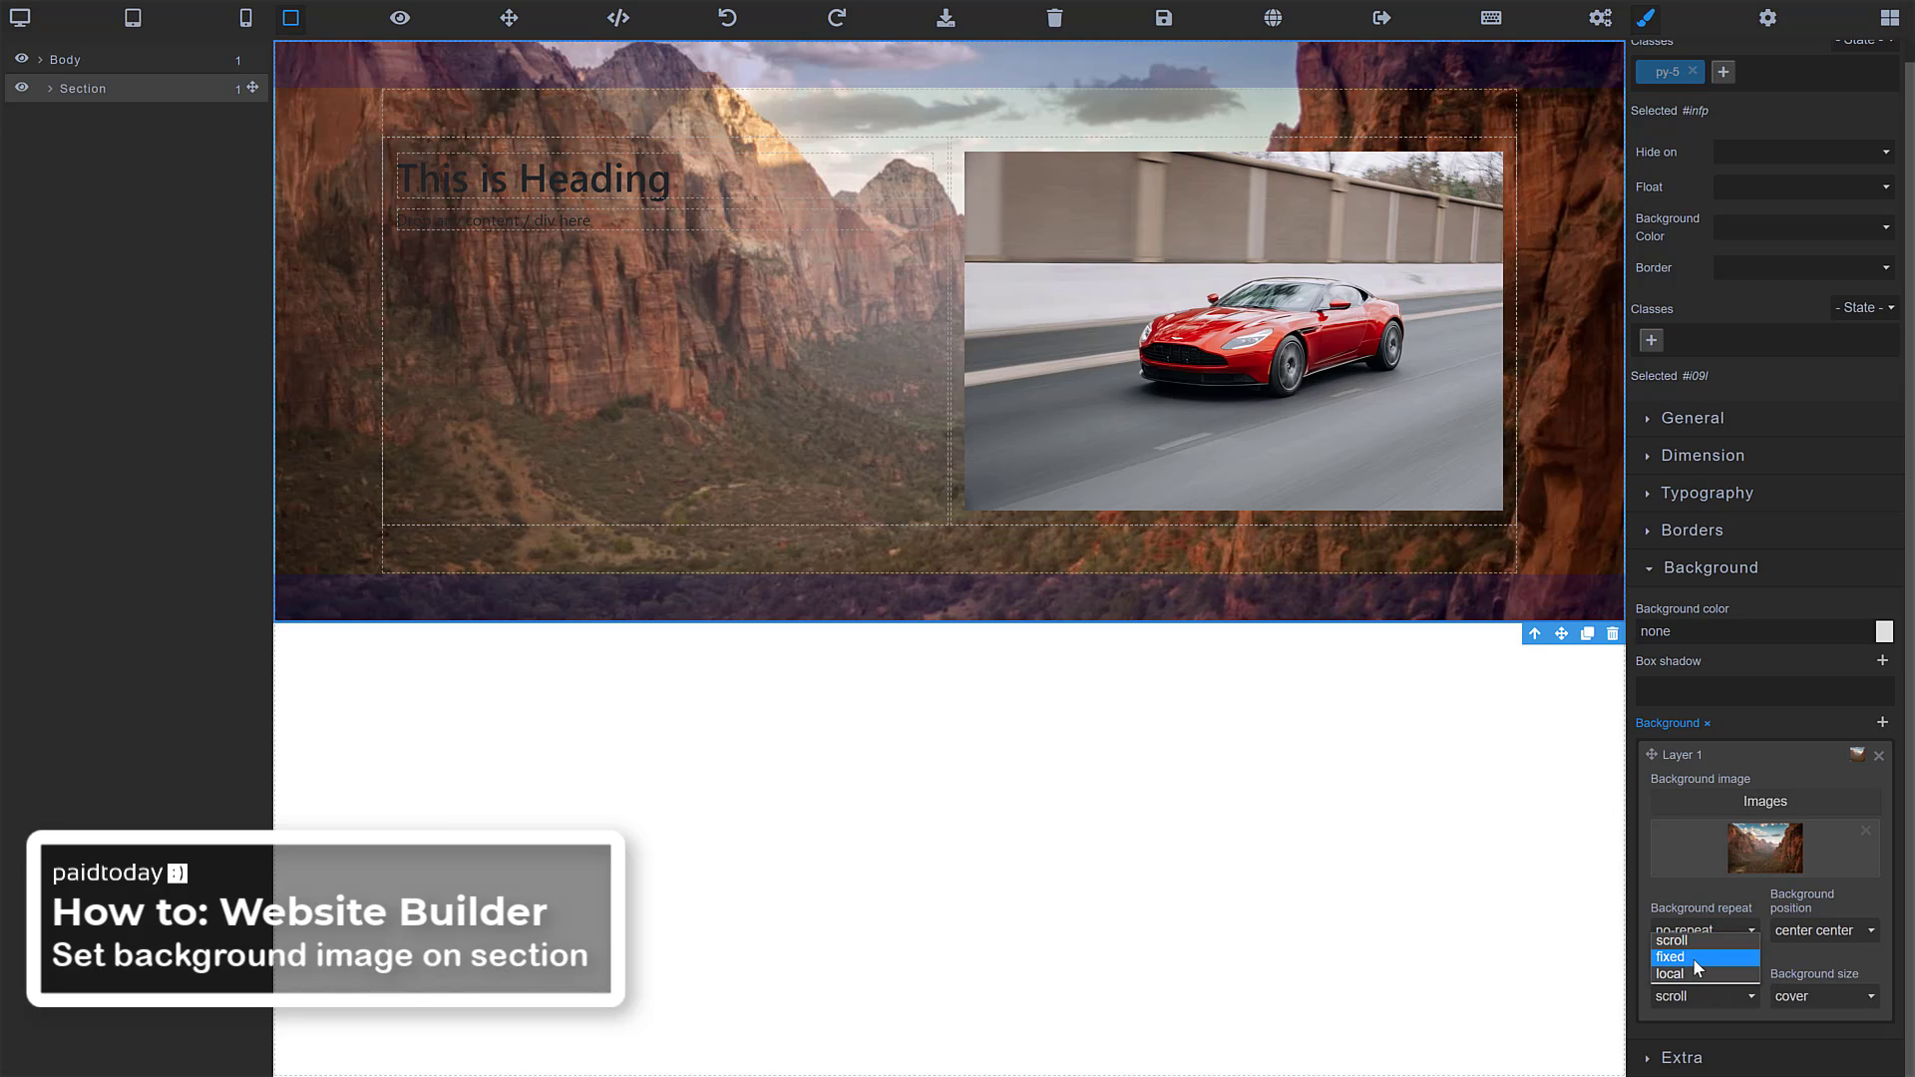
click(1698, 957)
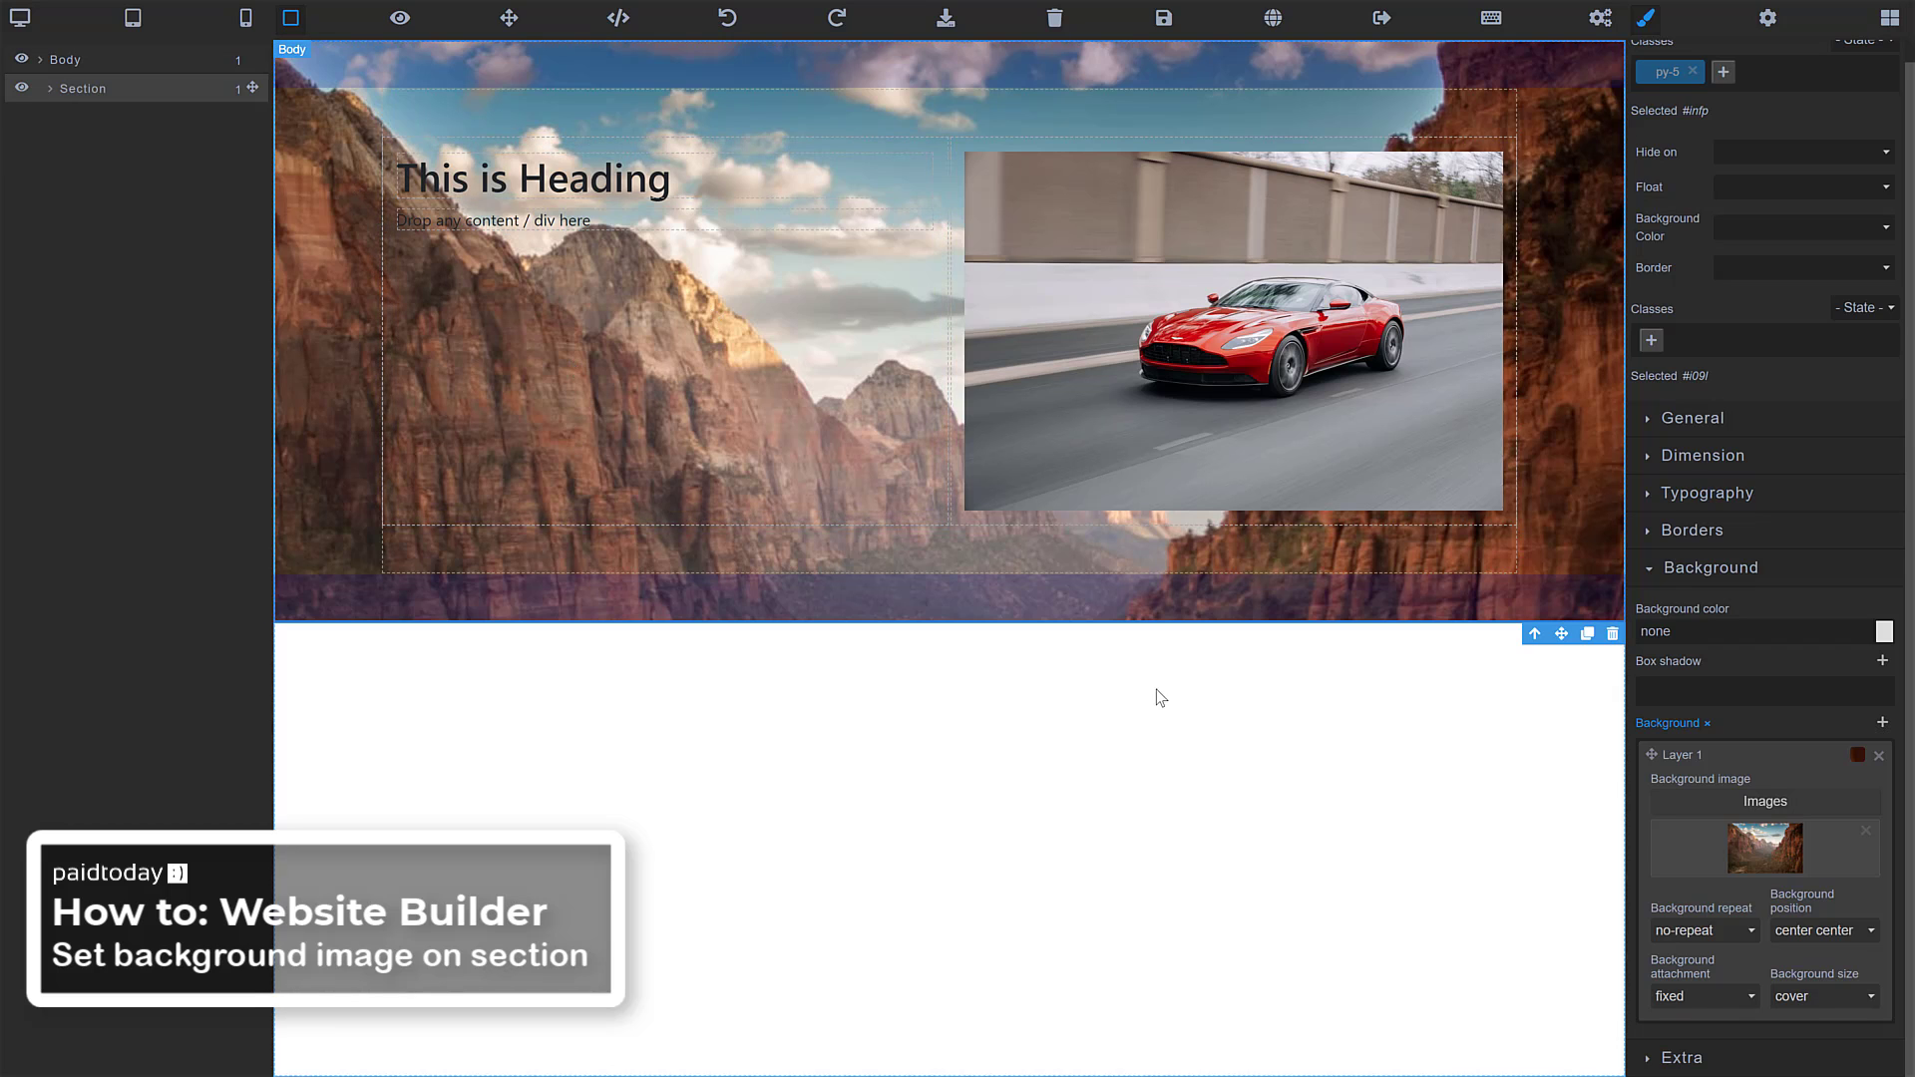
click(1686, 932)
click(1692, 995)
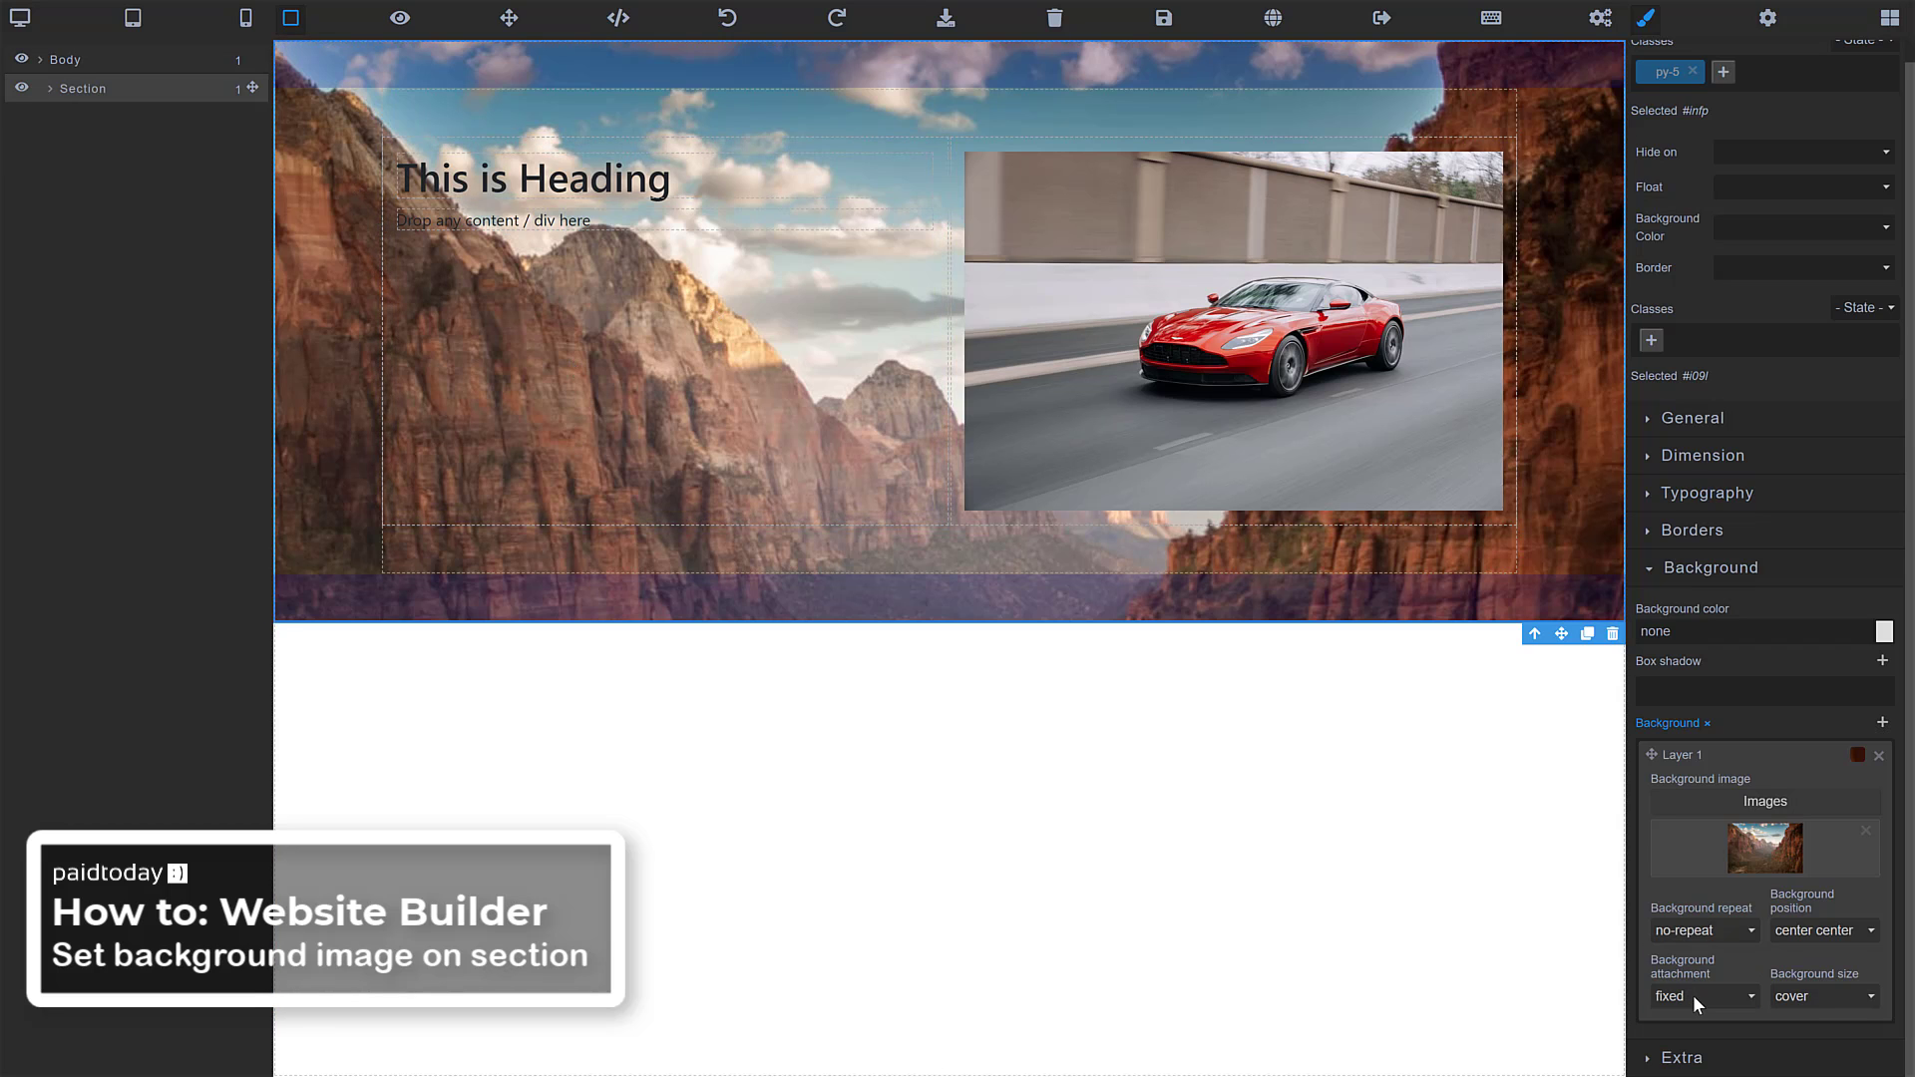
click(1692, 996)
click(1686, 942)
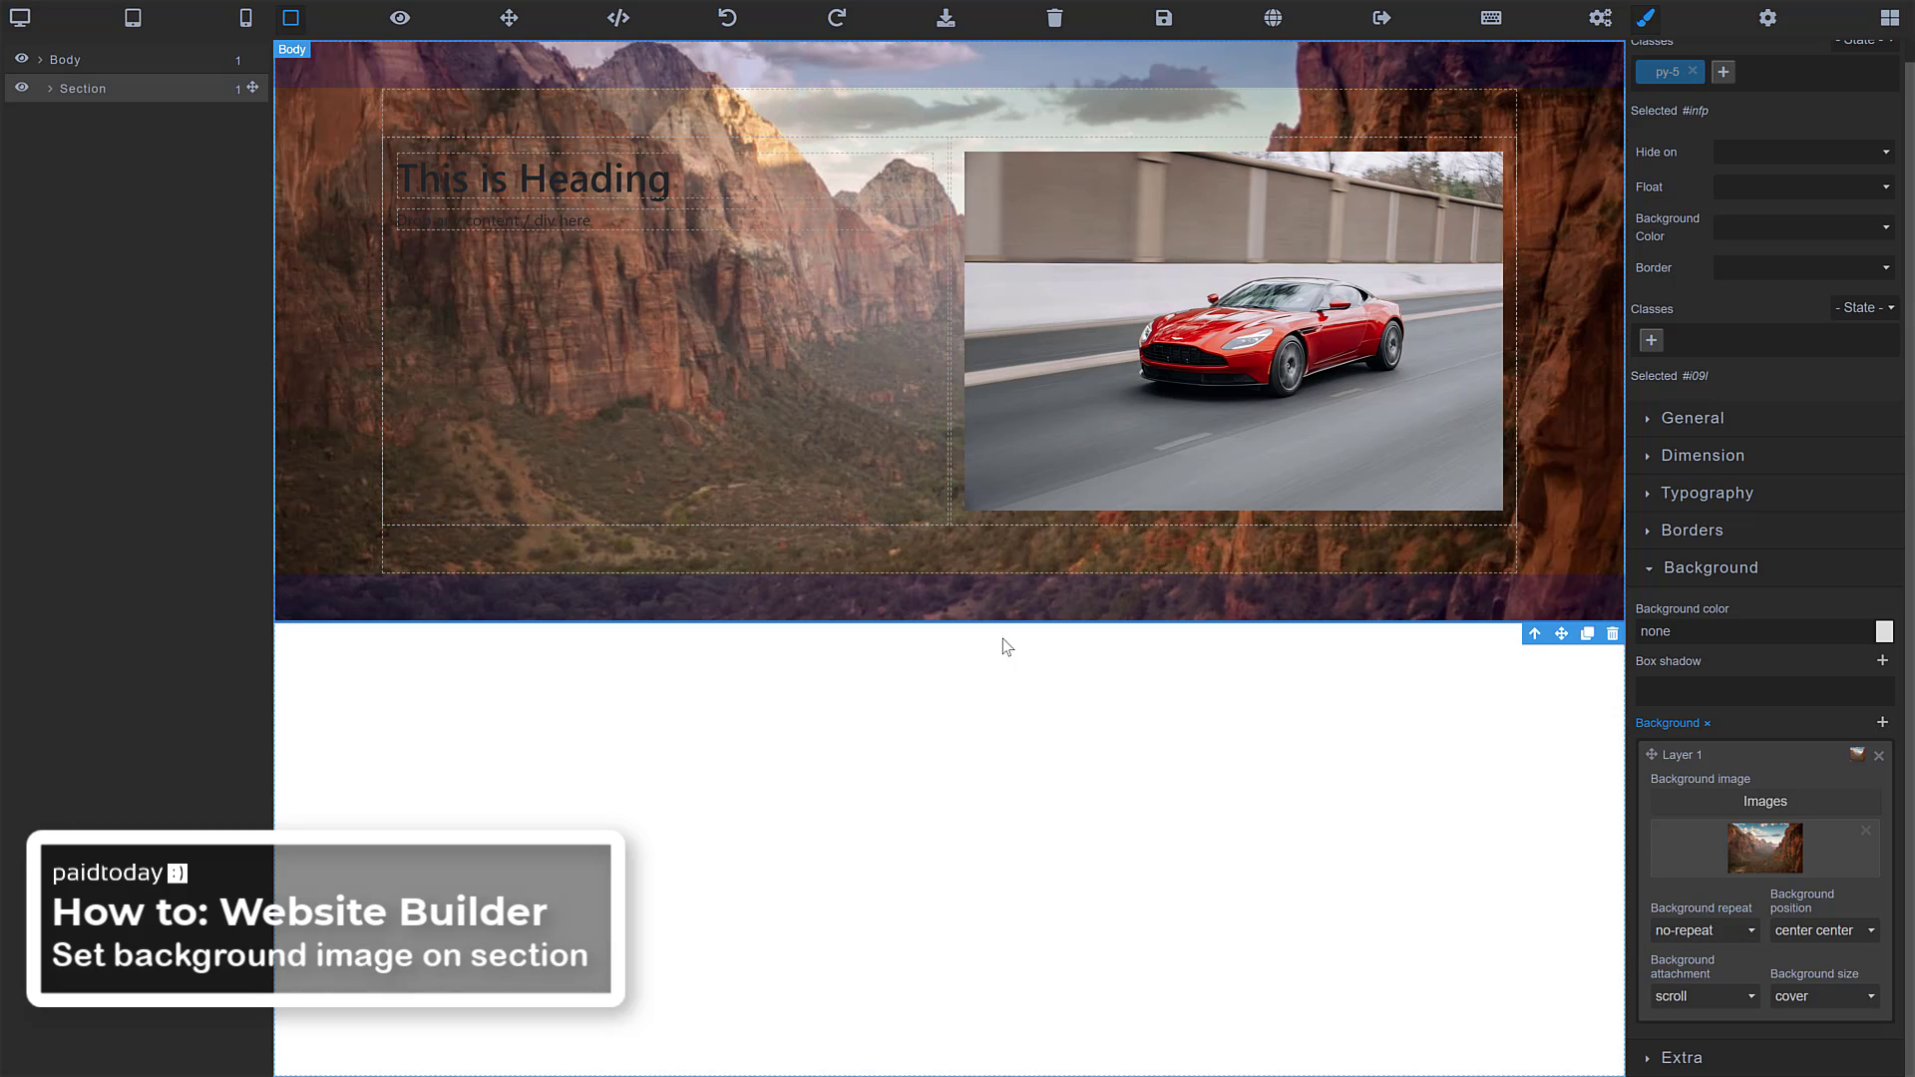
Try the background positions center top and center bottom on the section's image, and return to center center.
click(1847, 933)
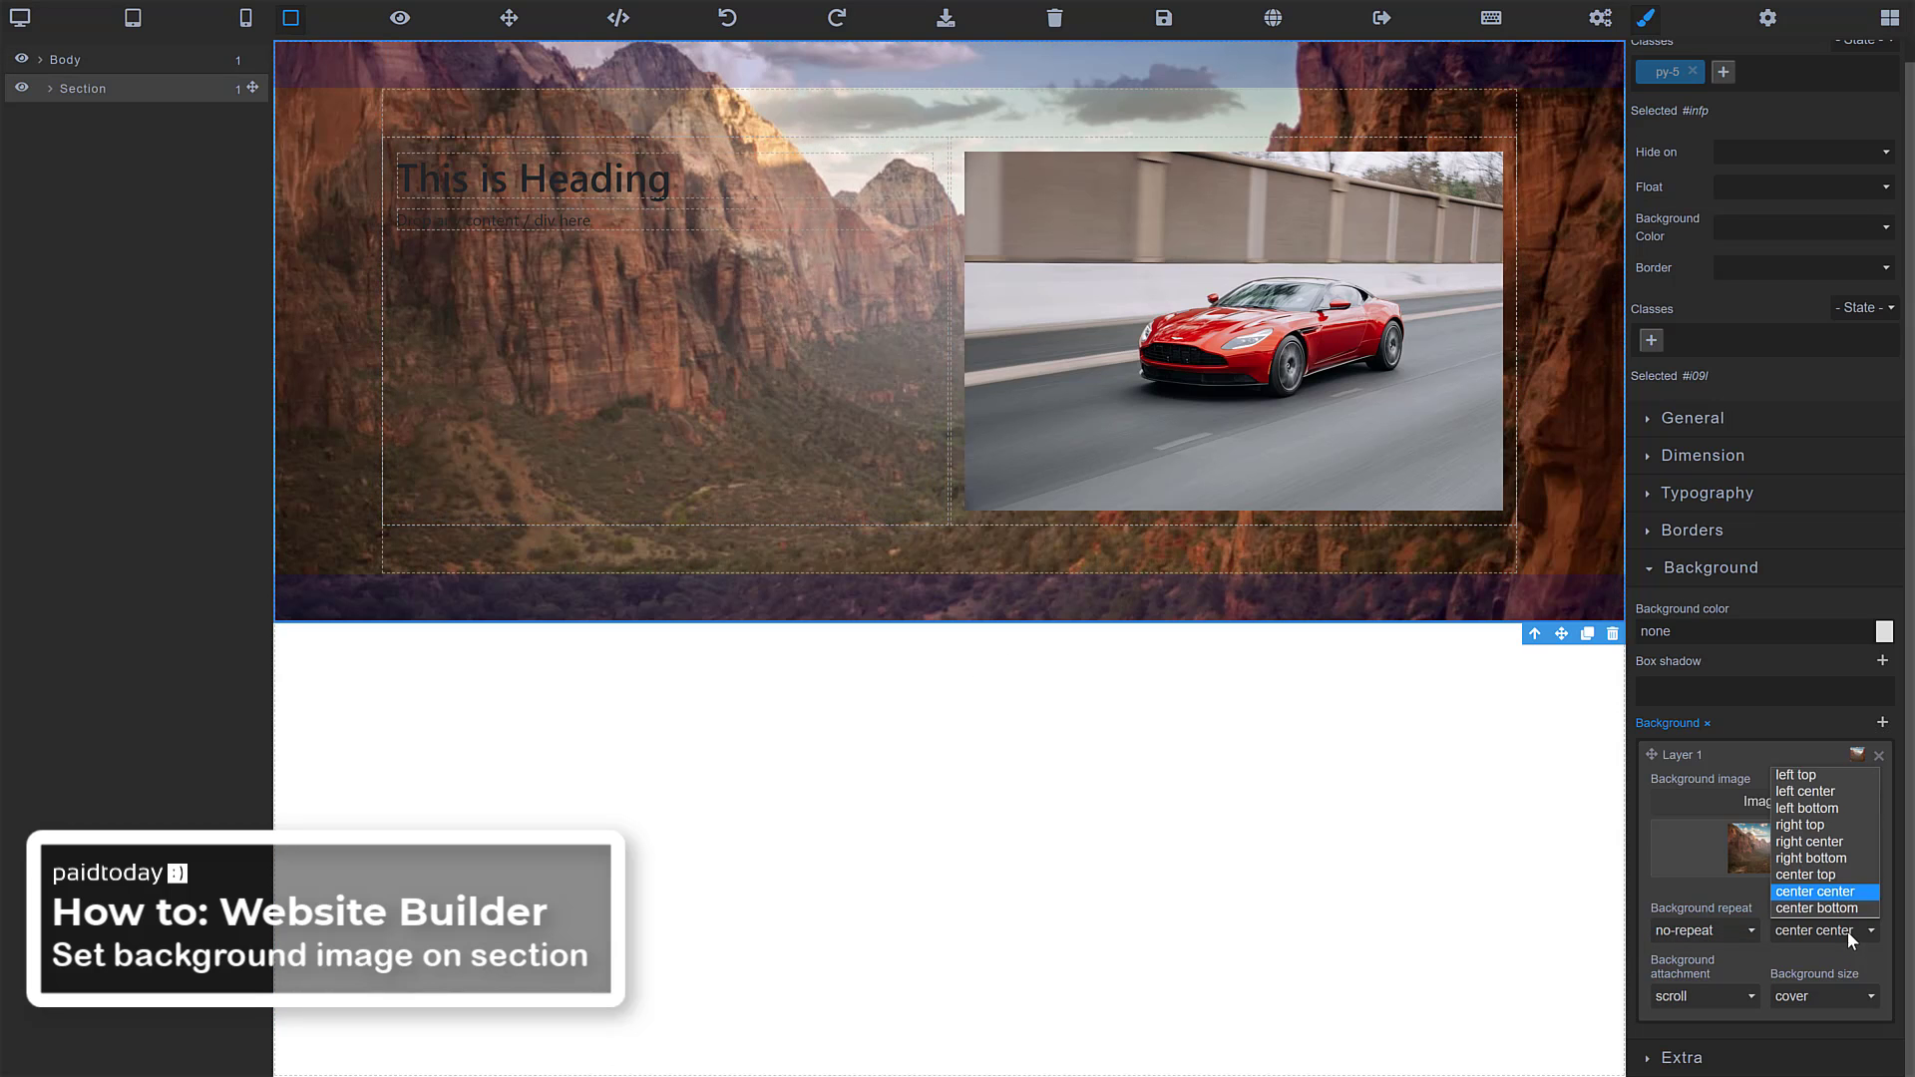
click(1842, 872)
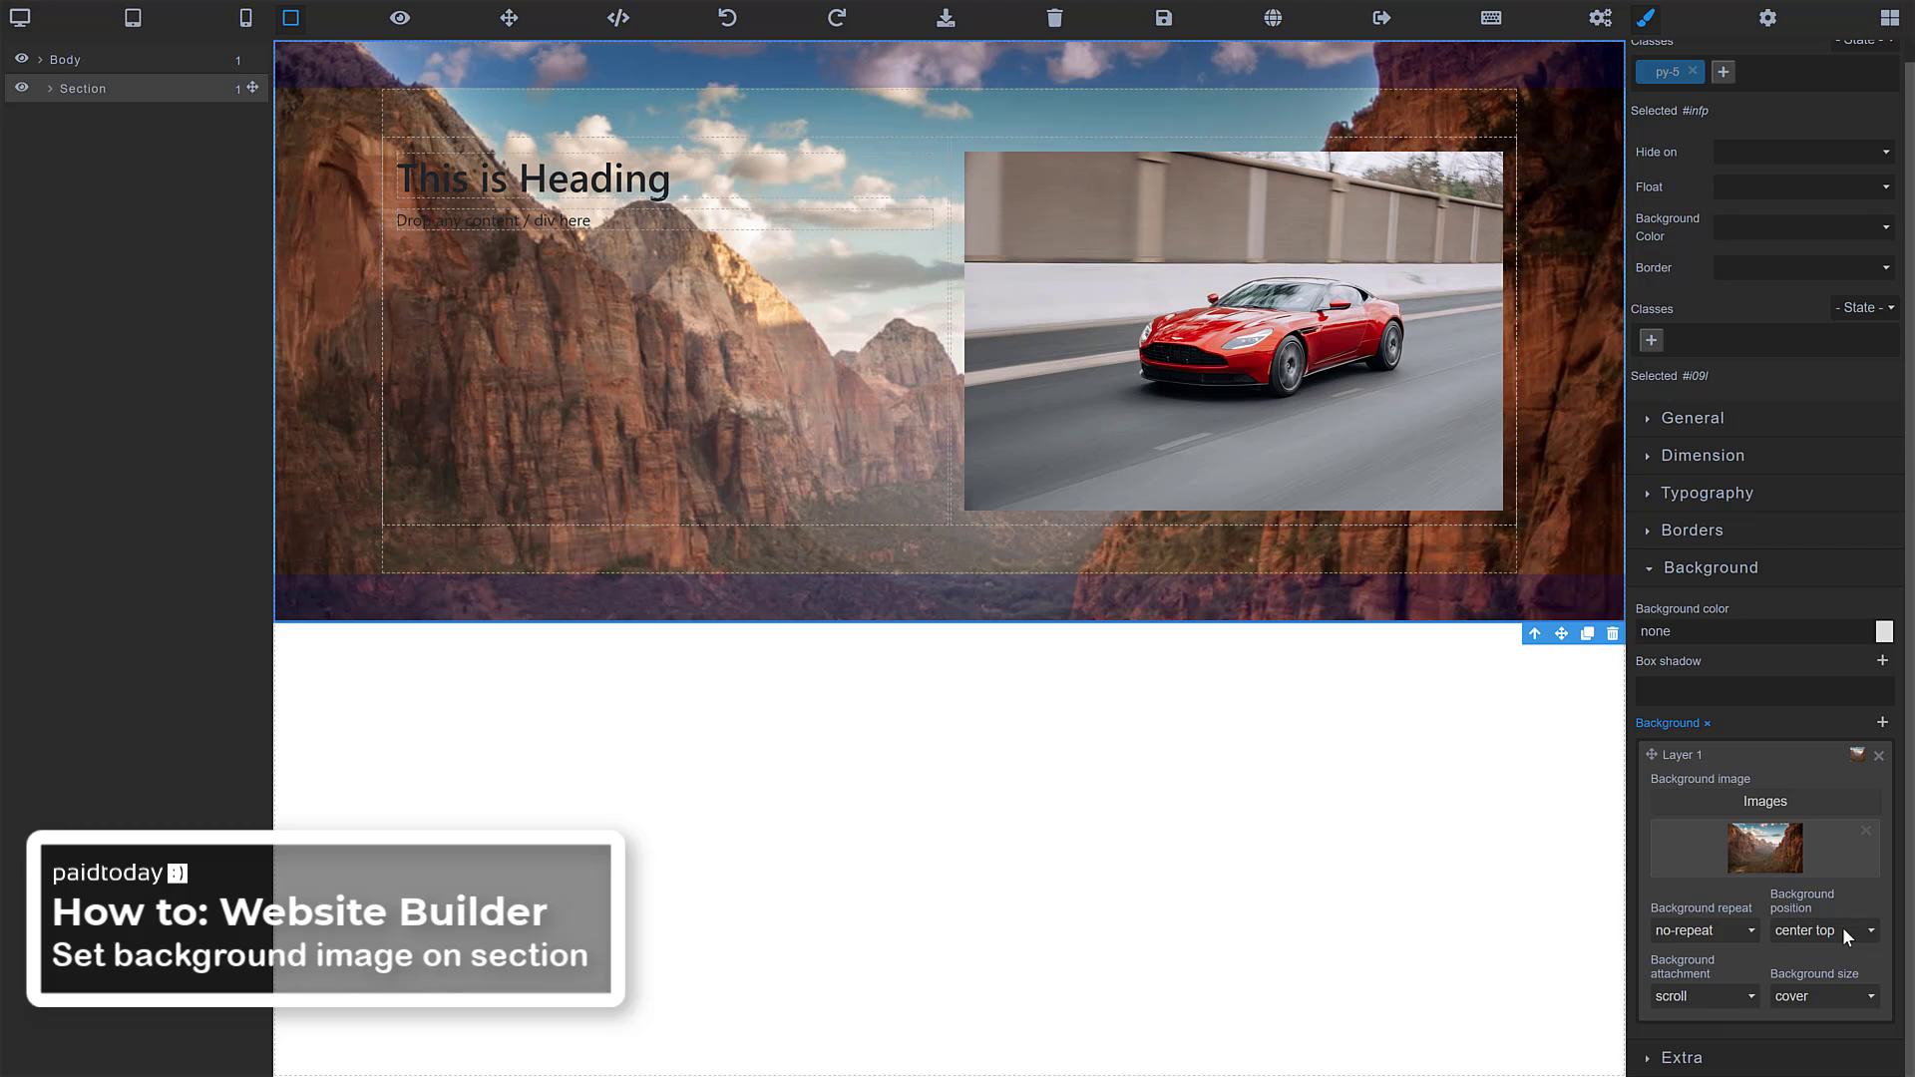
click(1841, 926)
click(1842, 904)
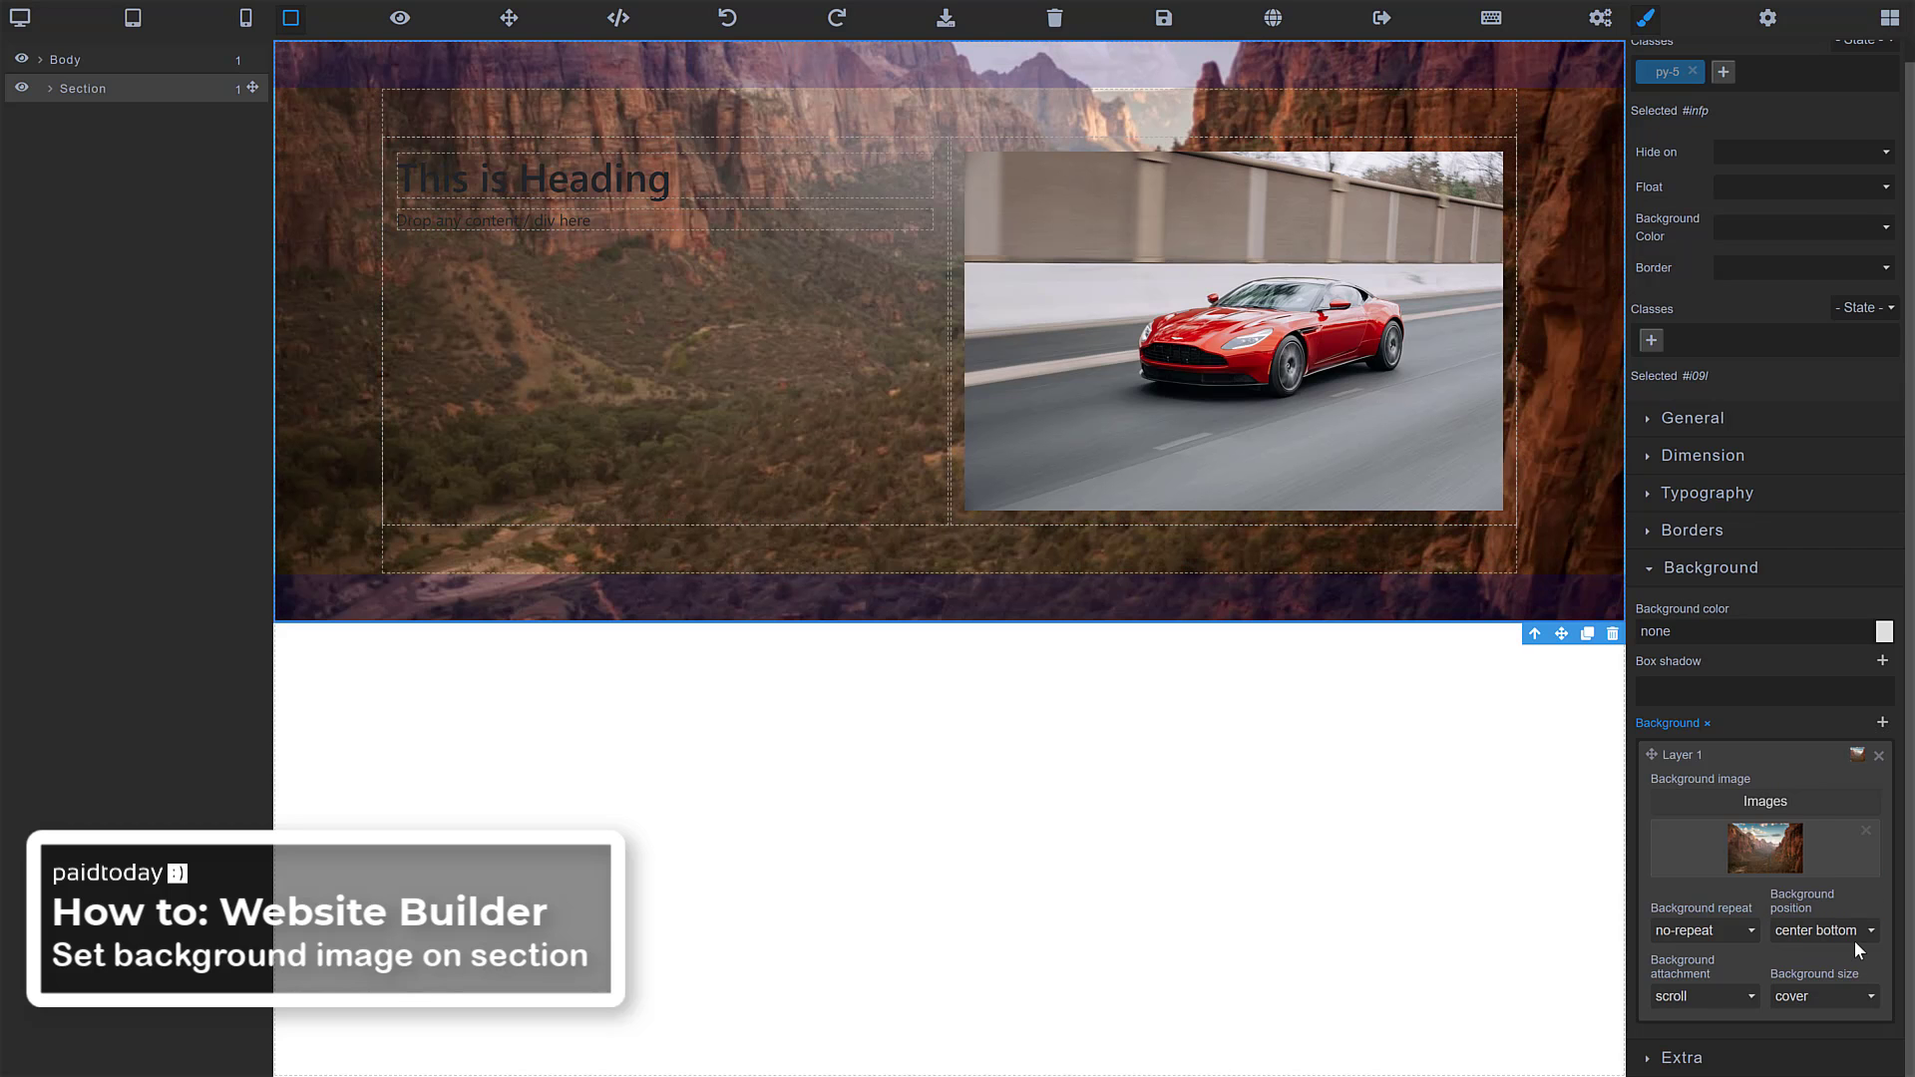
click(1854, 937)
click(1835, 885)
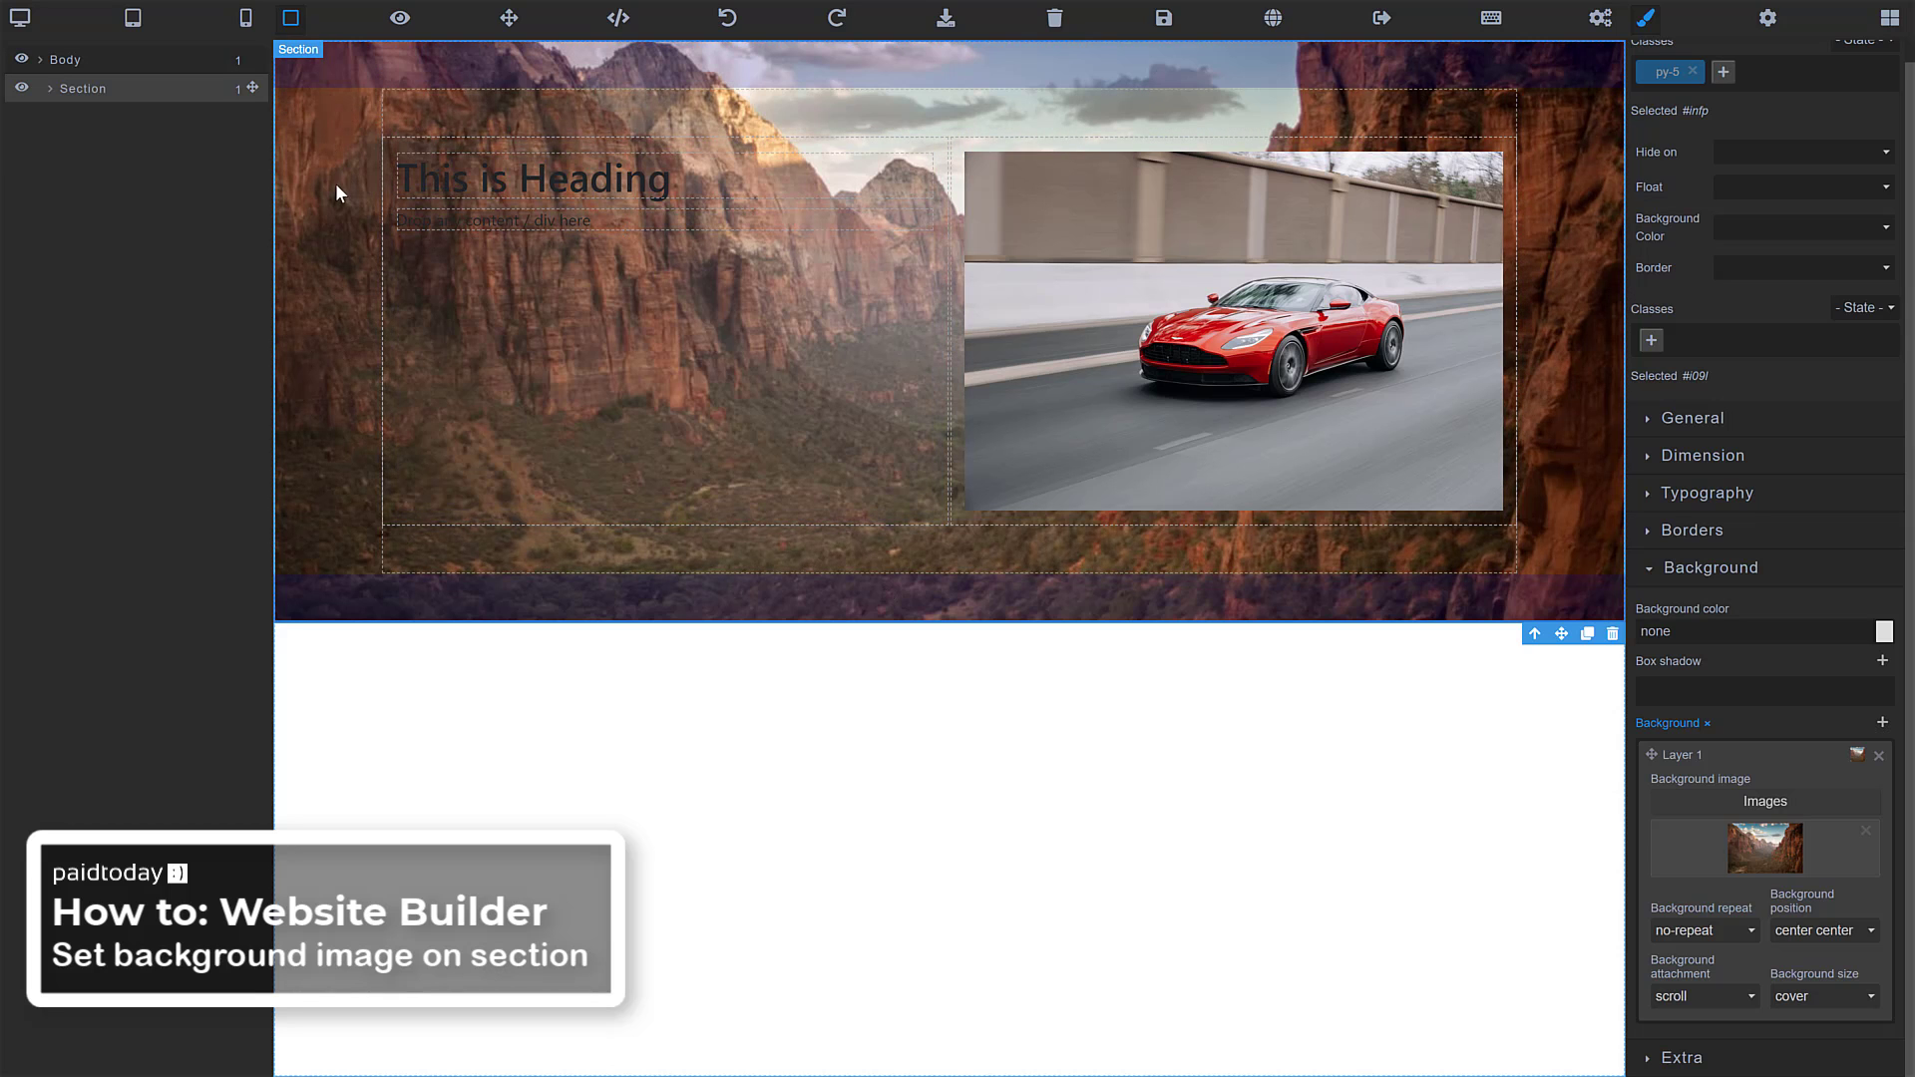
Give the container box inside the section a semi-transparent dark background color, rgba(35,35,35,0.49).
click(763, 110)
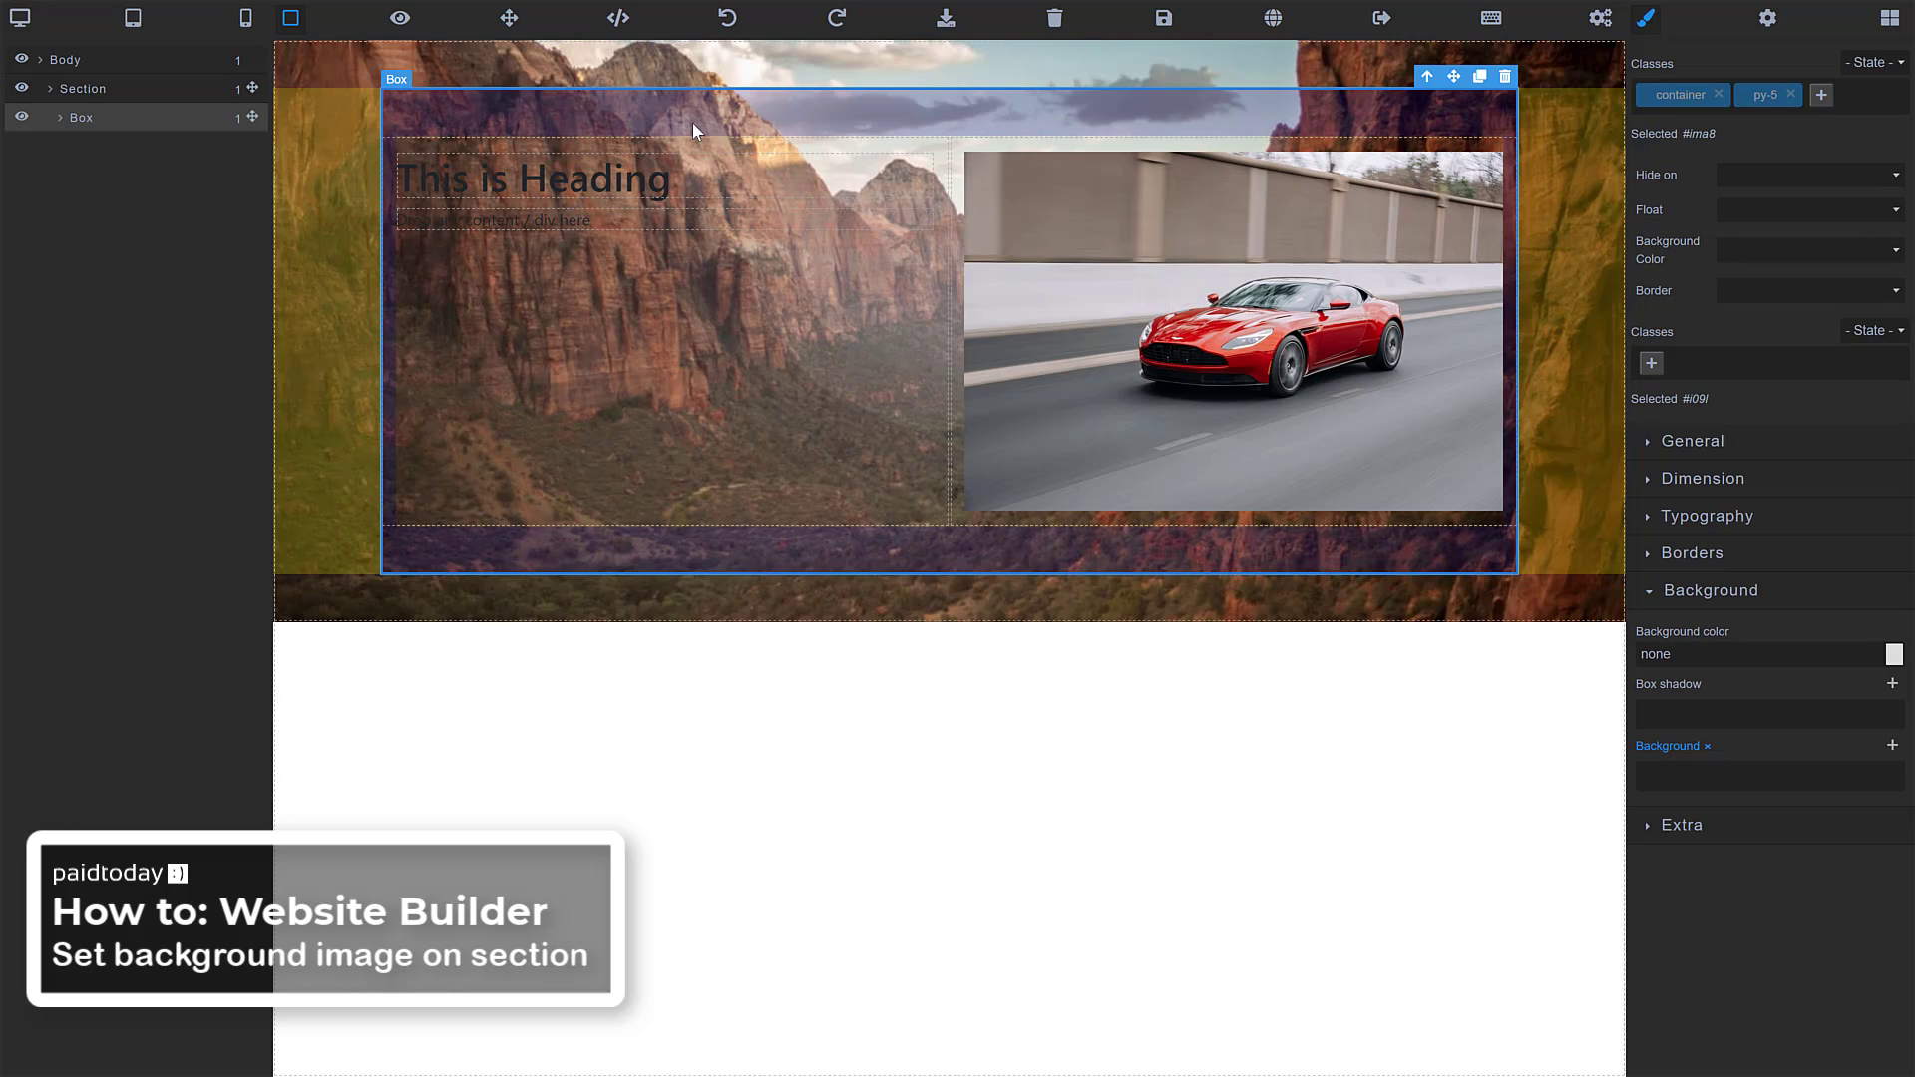
click(337, 147)
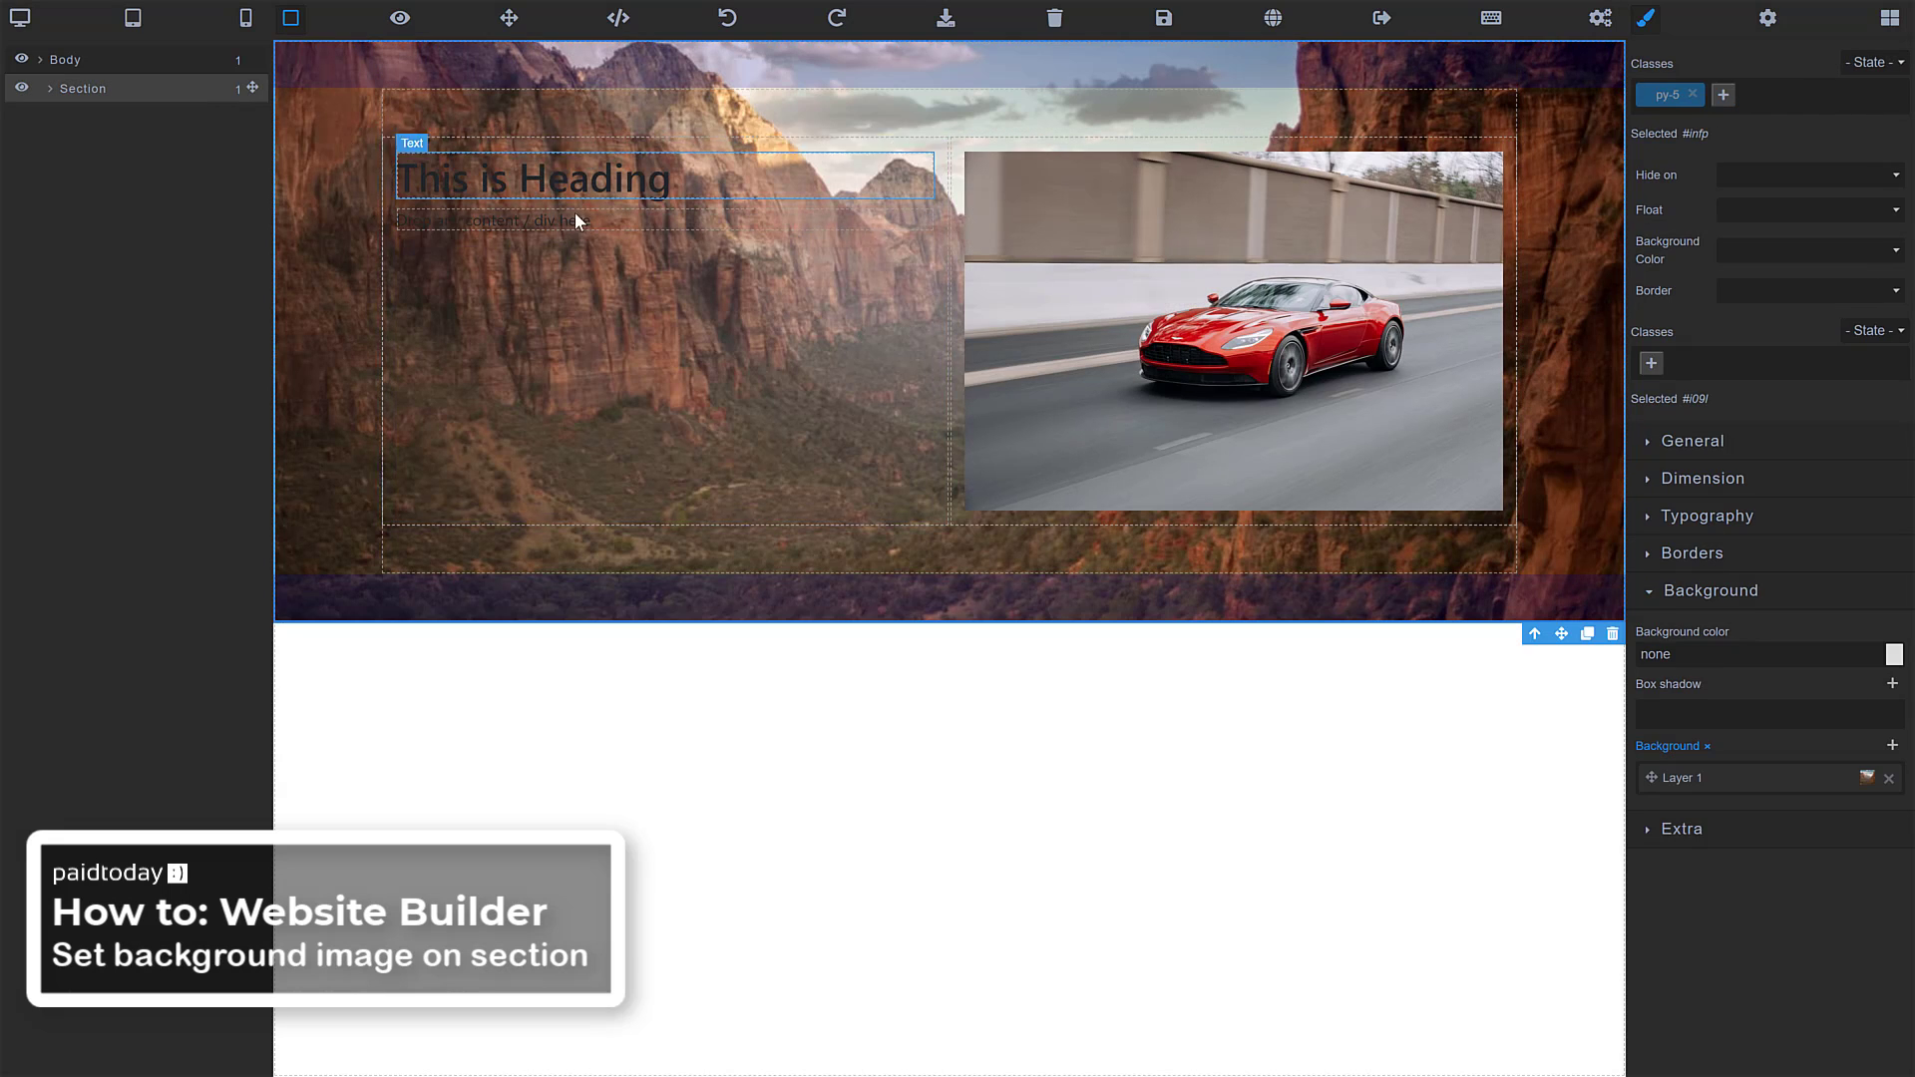
click(693, 114)
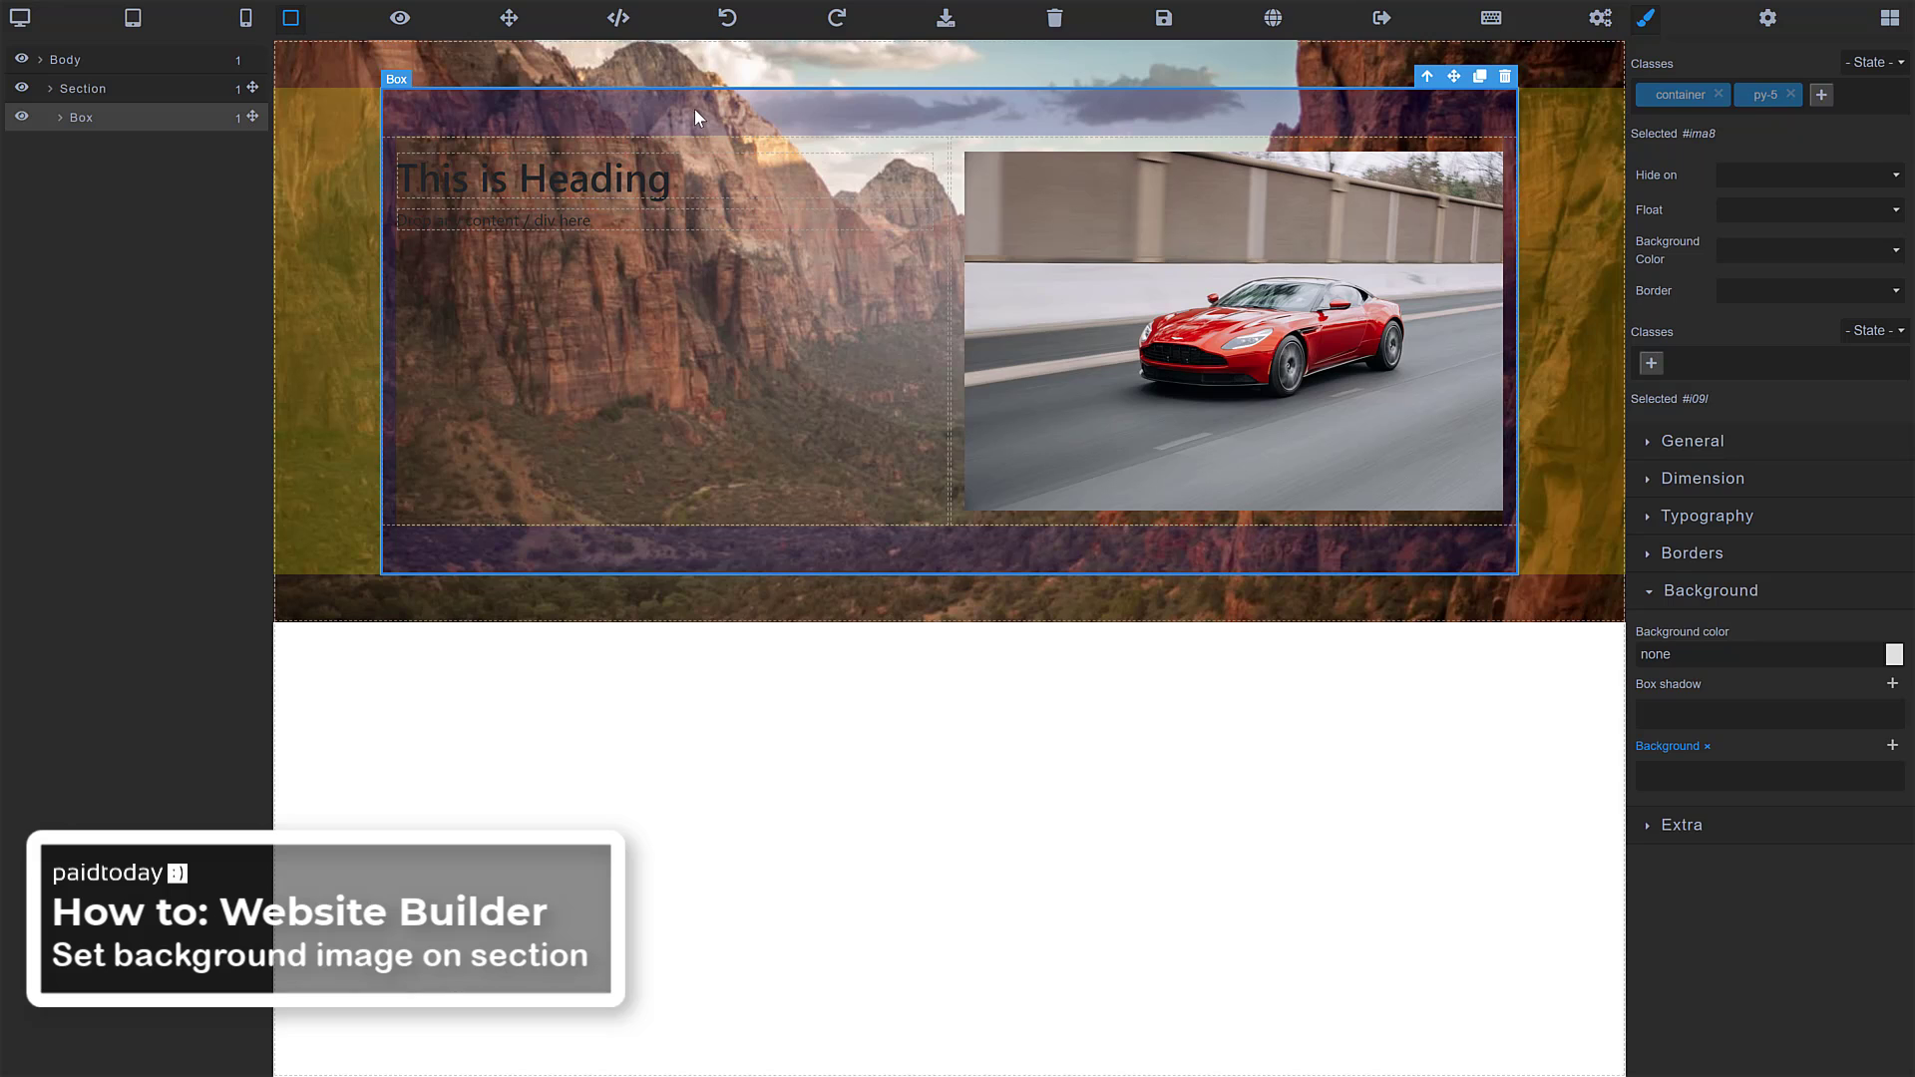
click(1705, 595)
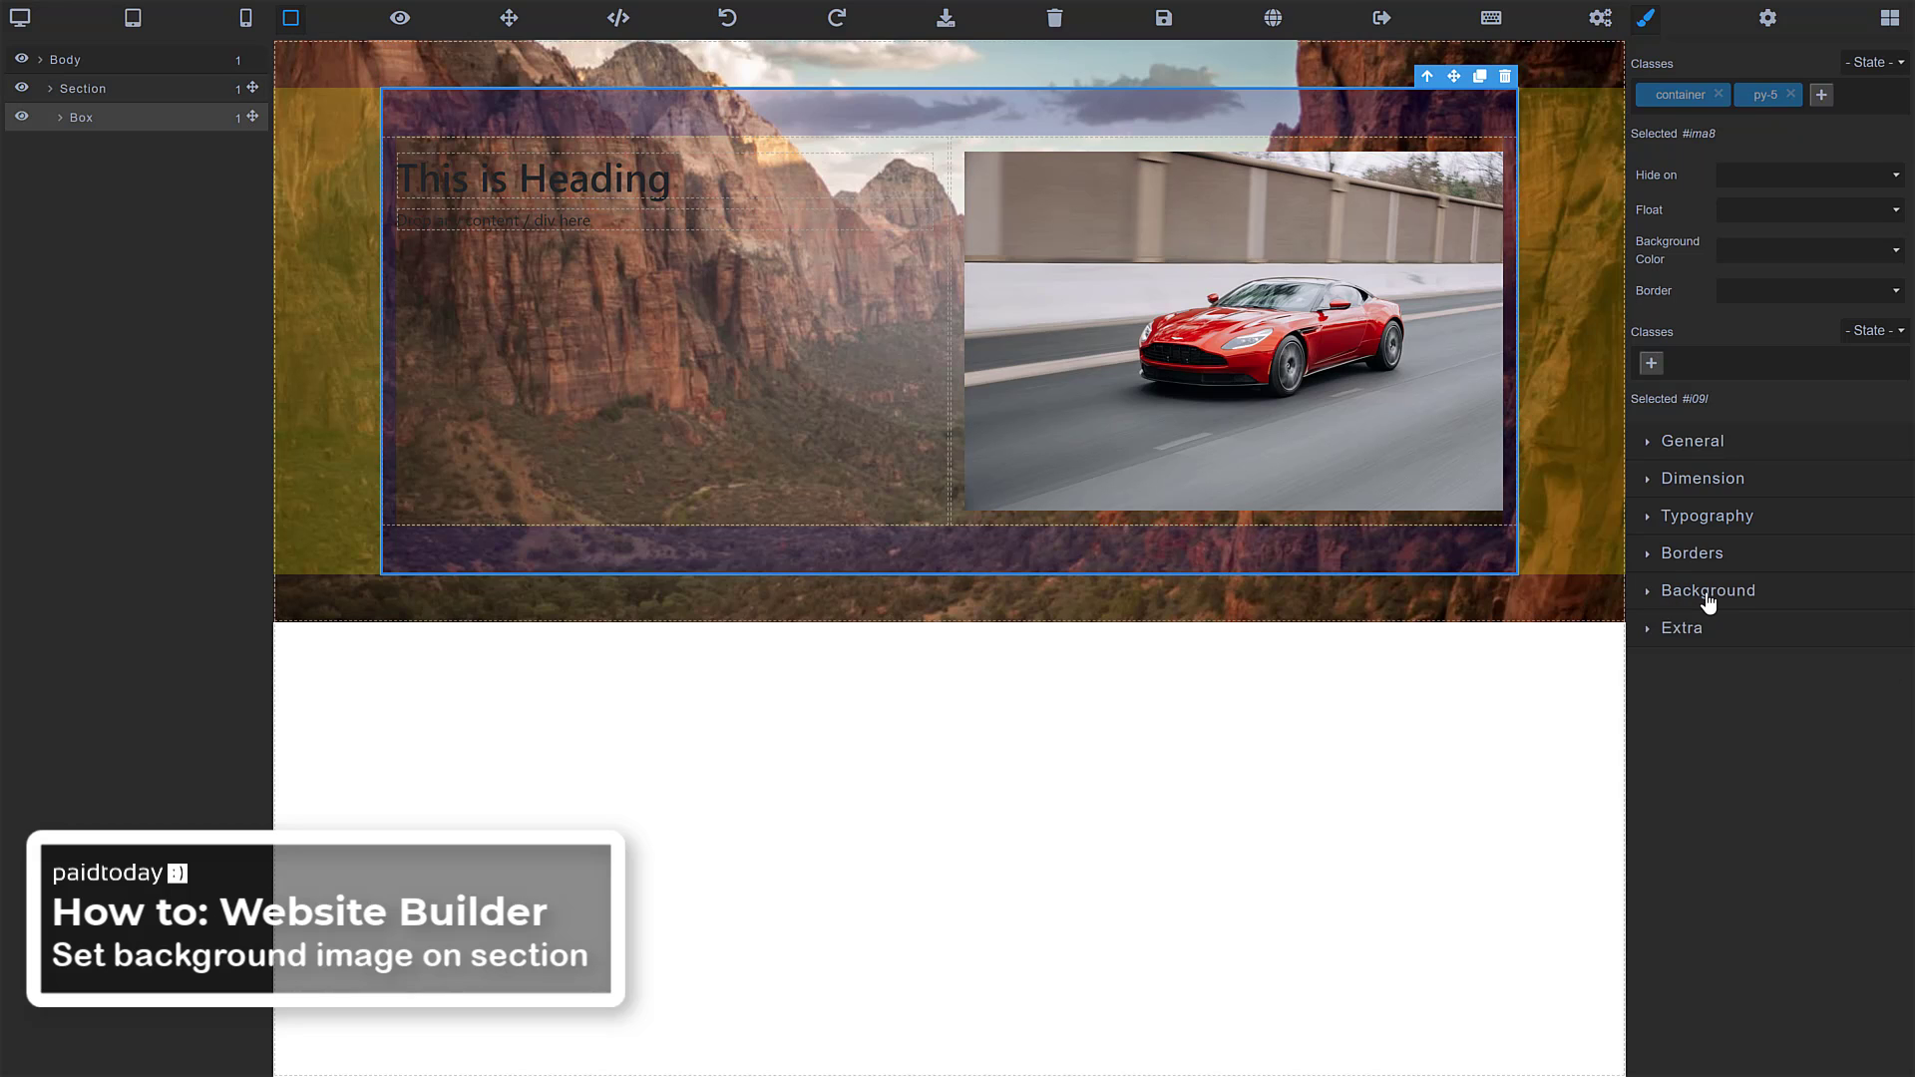
click(1707, 597)
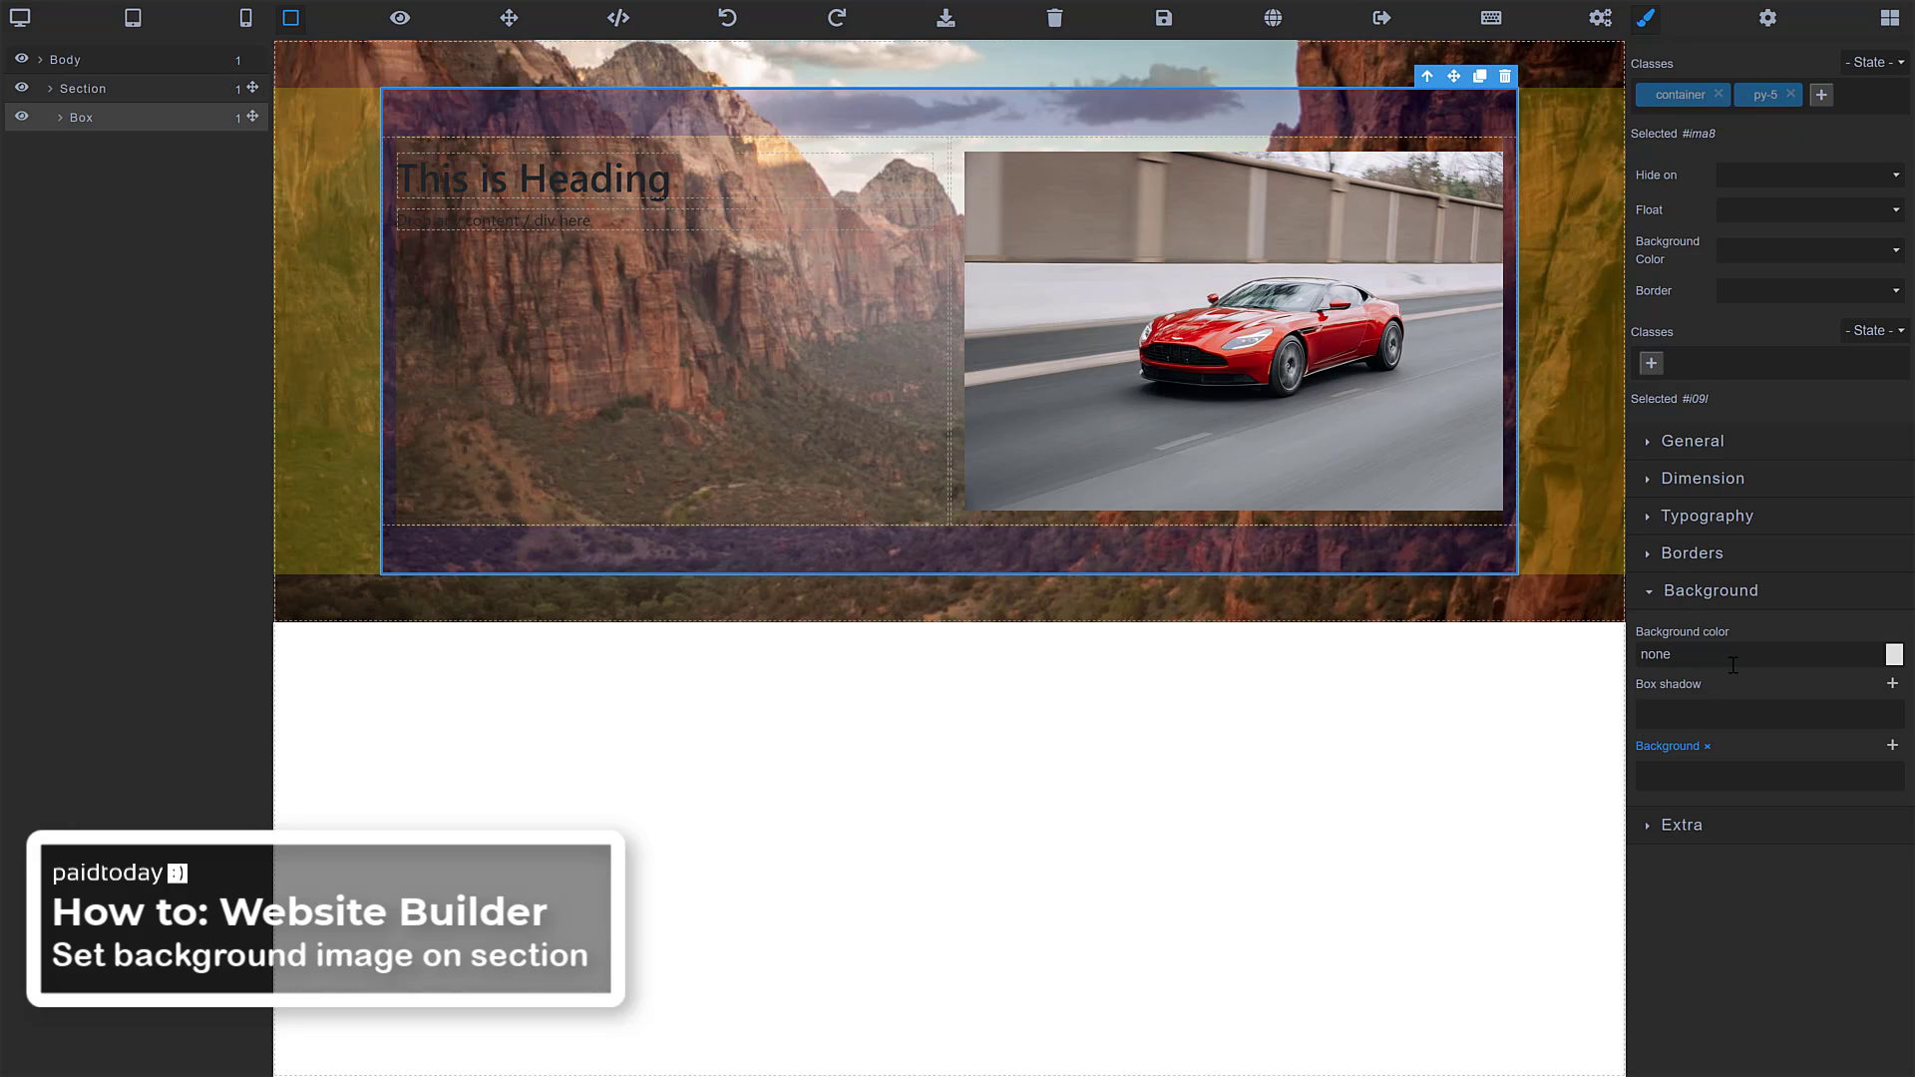
click(1894, 658)
drag(1762, 774, 1729, 779)
drag(1843, 769, 1696, 706)
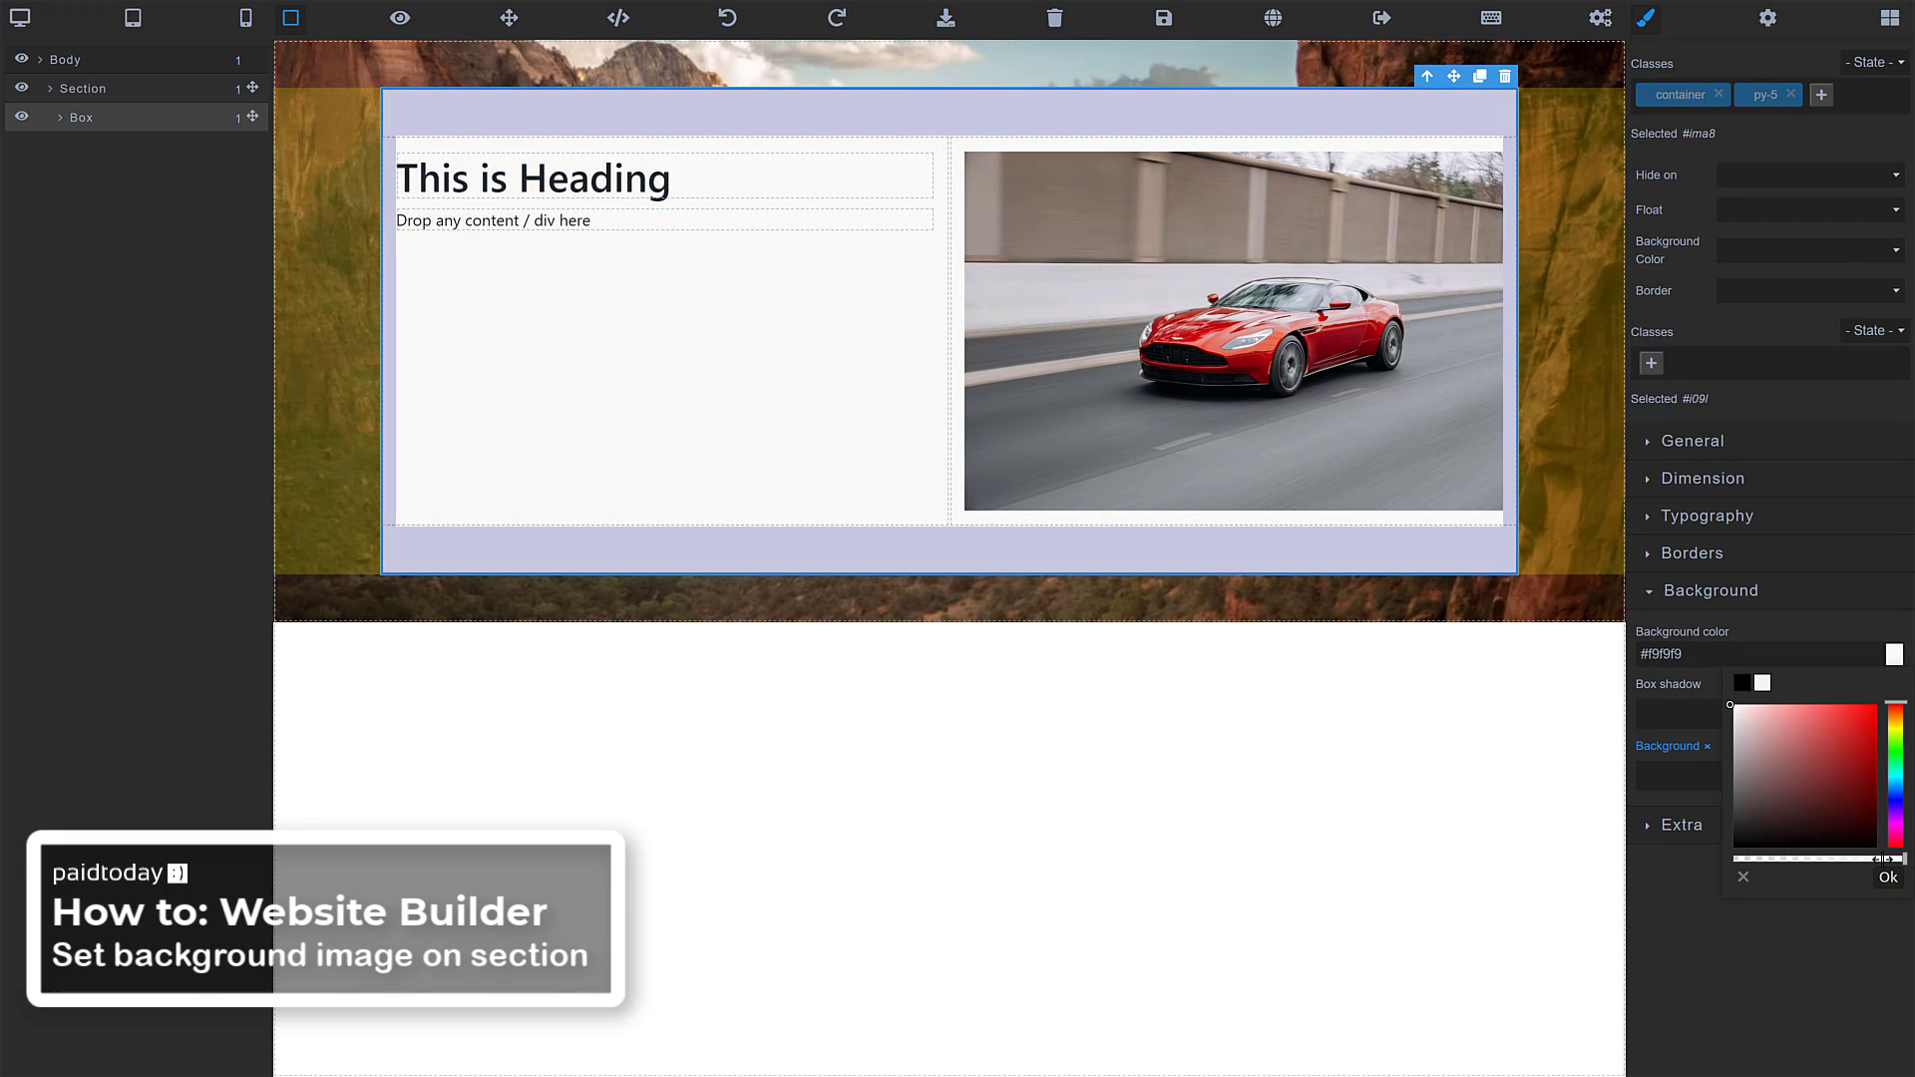
drag(1879, 858, 1819, 861)
drag(1799, 767, 1696, 841)
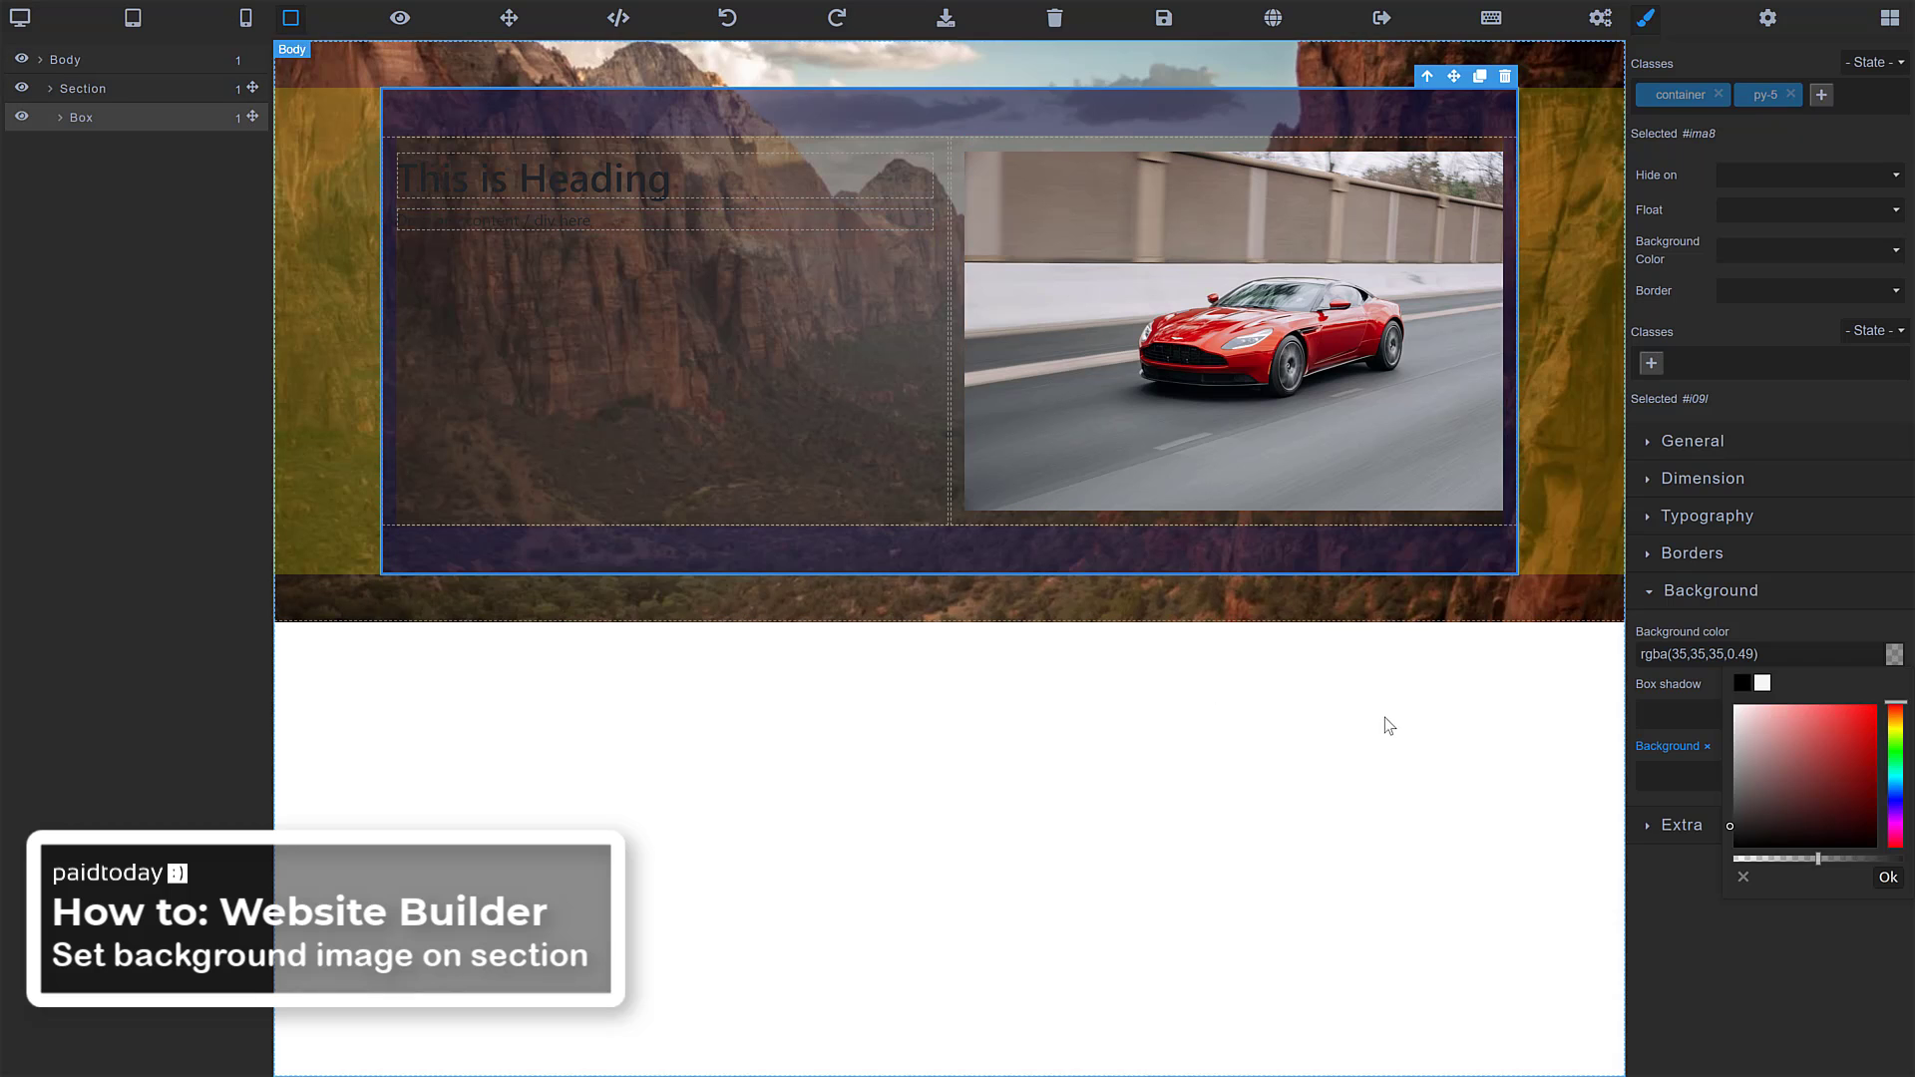
click(1889, 877)
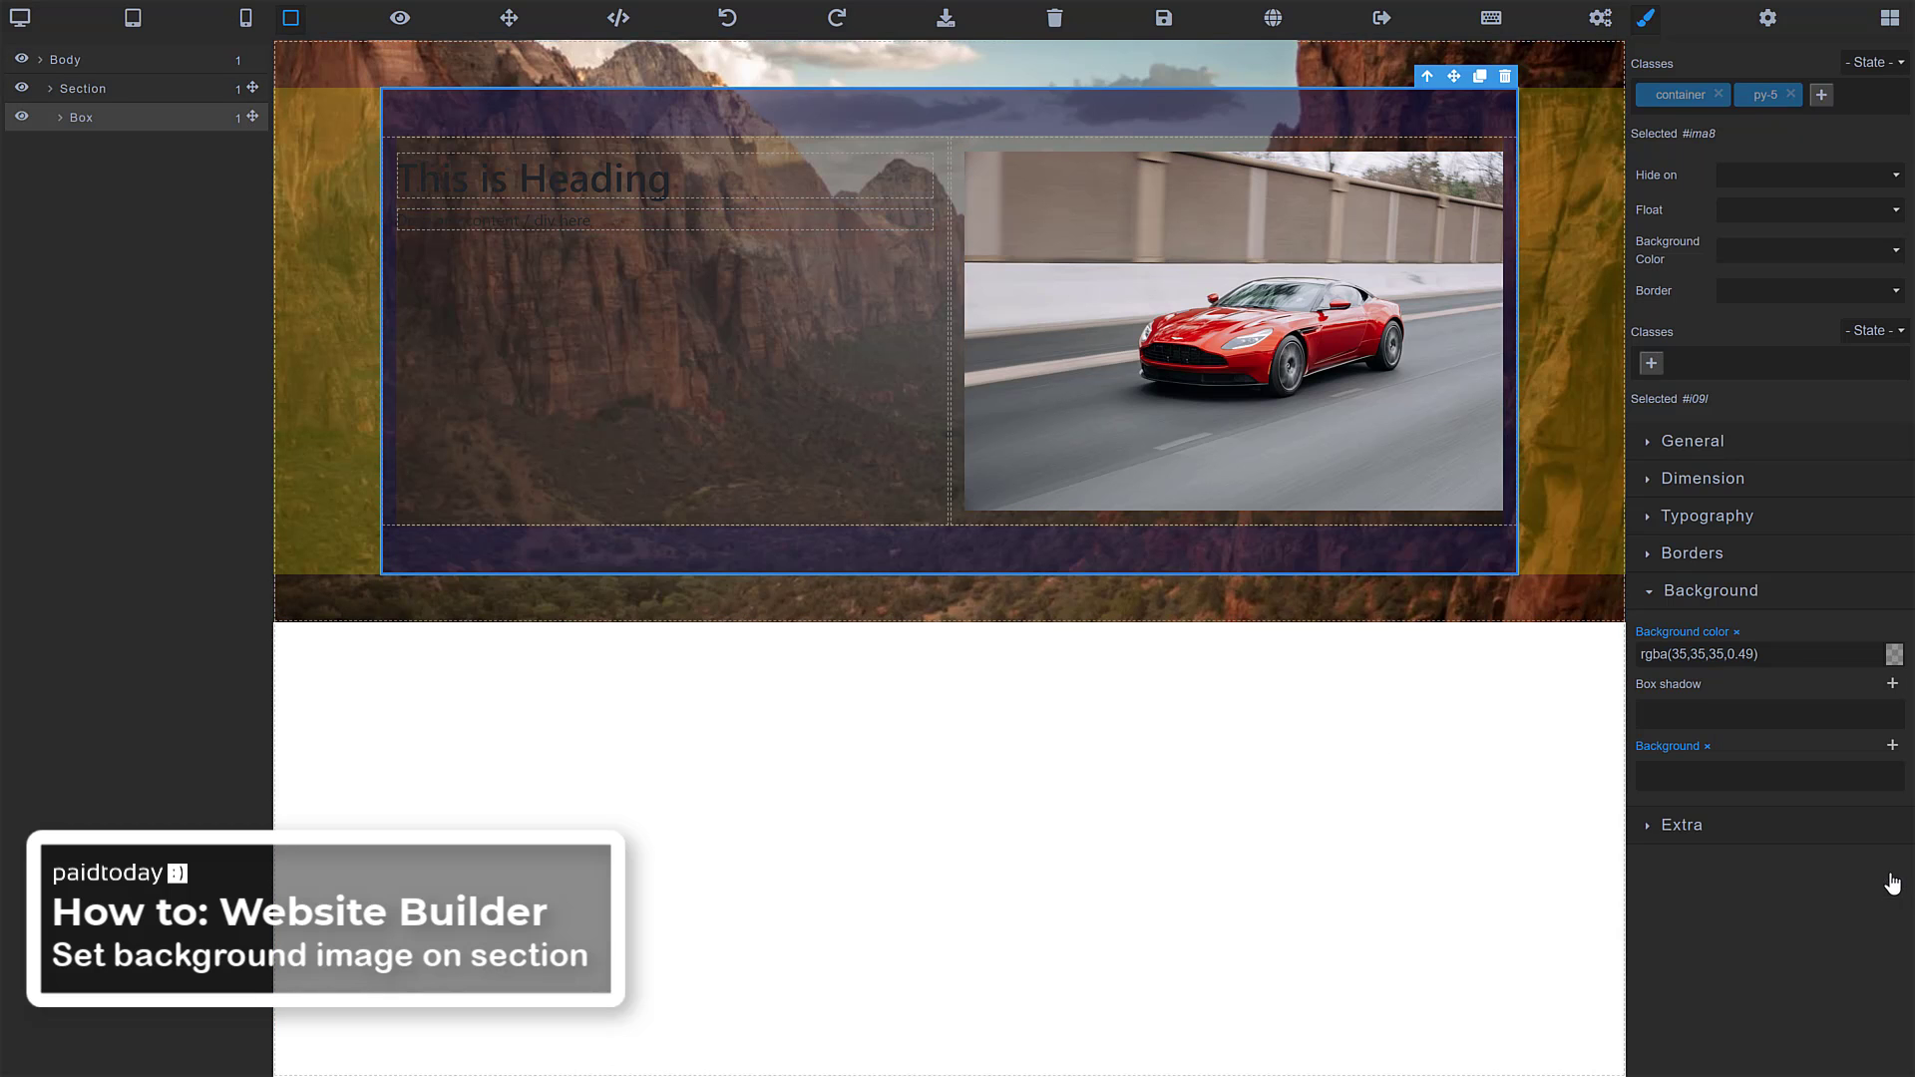
Set the text color of the column containing the heading and placeholder paragraph to white (#ffffff).
click(644, 148)
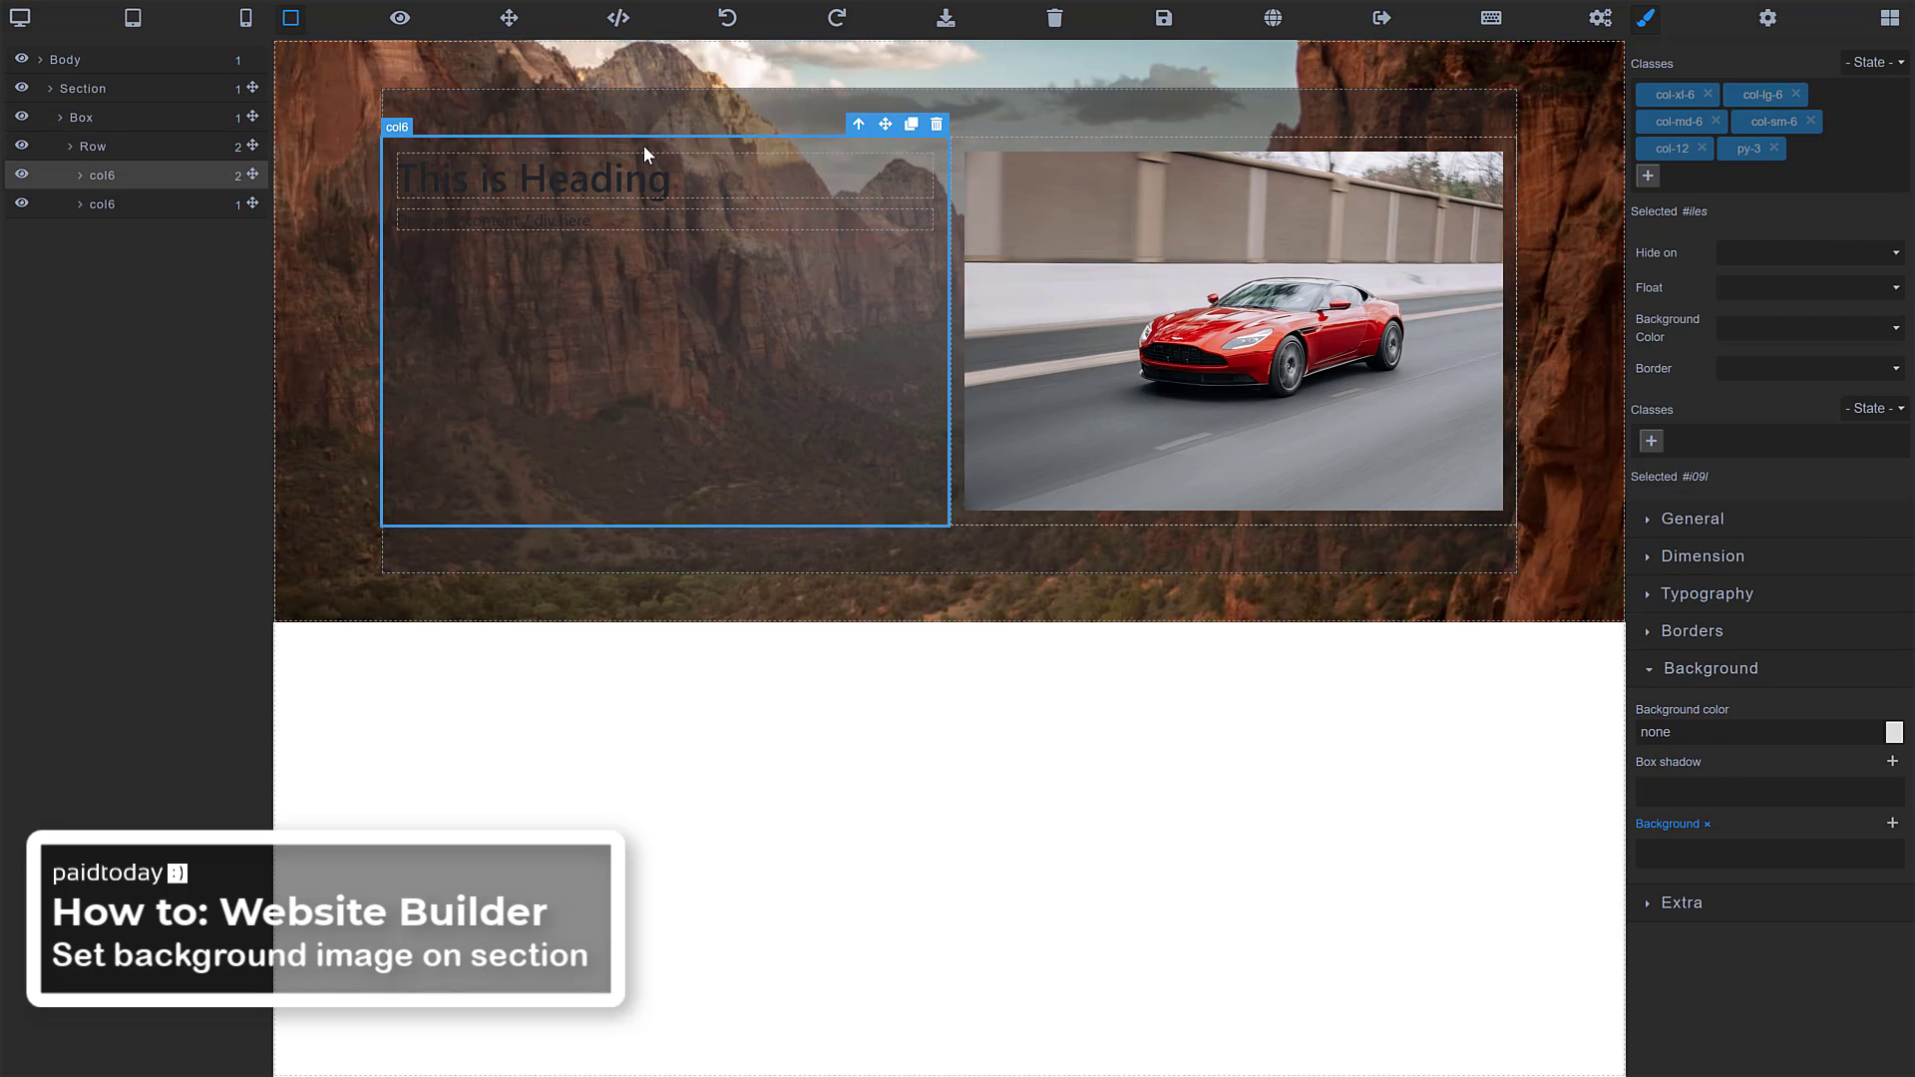
click(1709, 599)
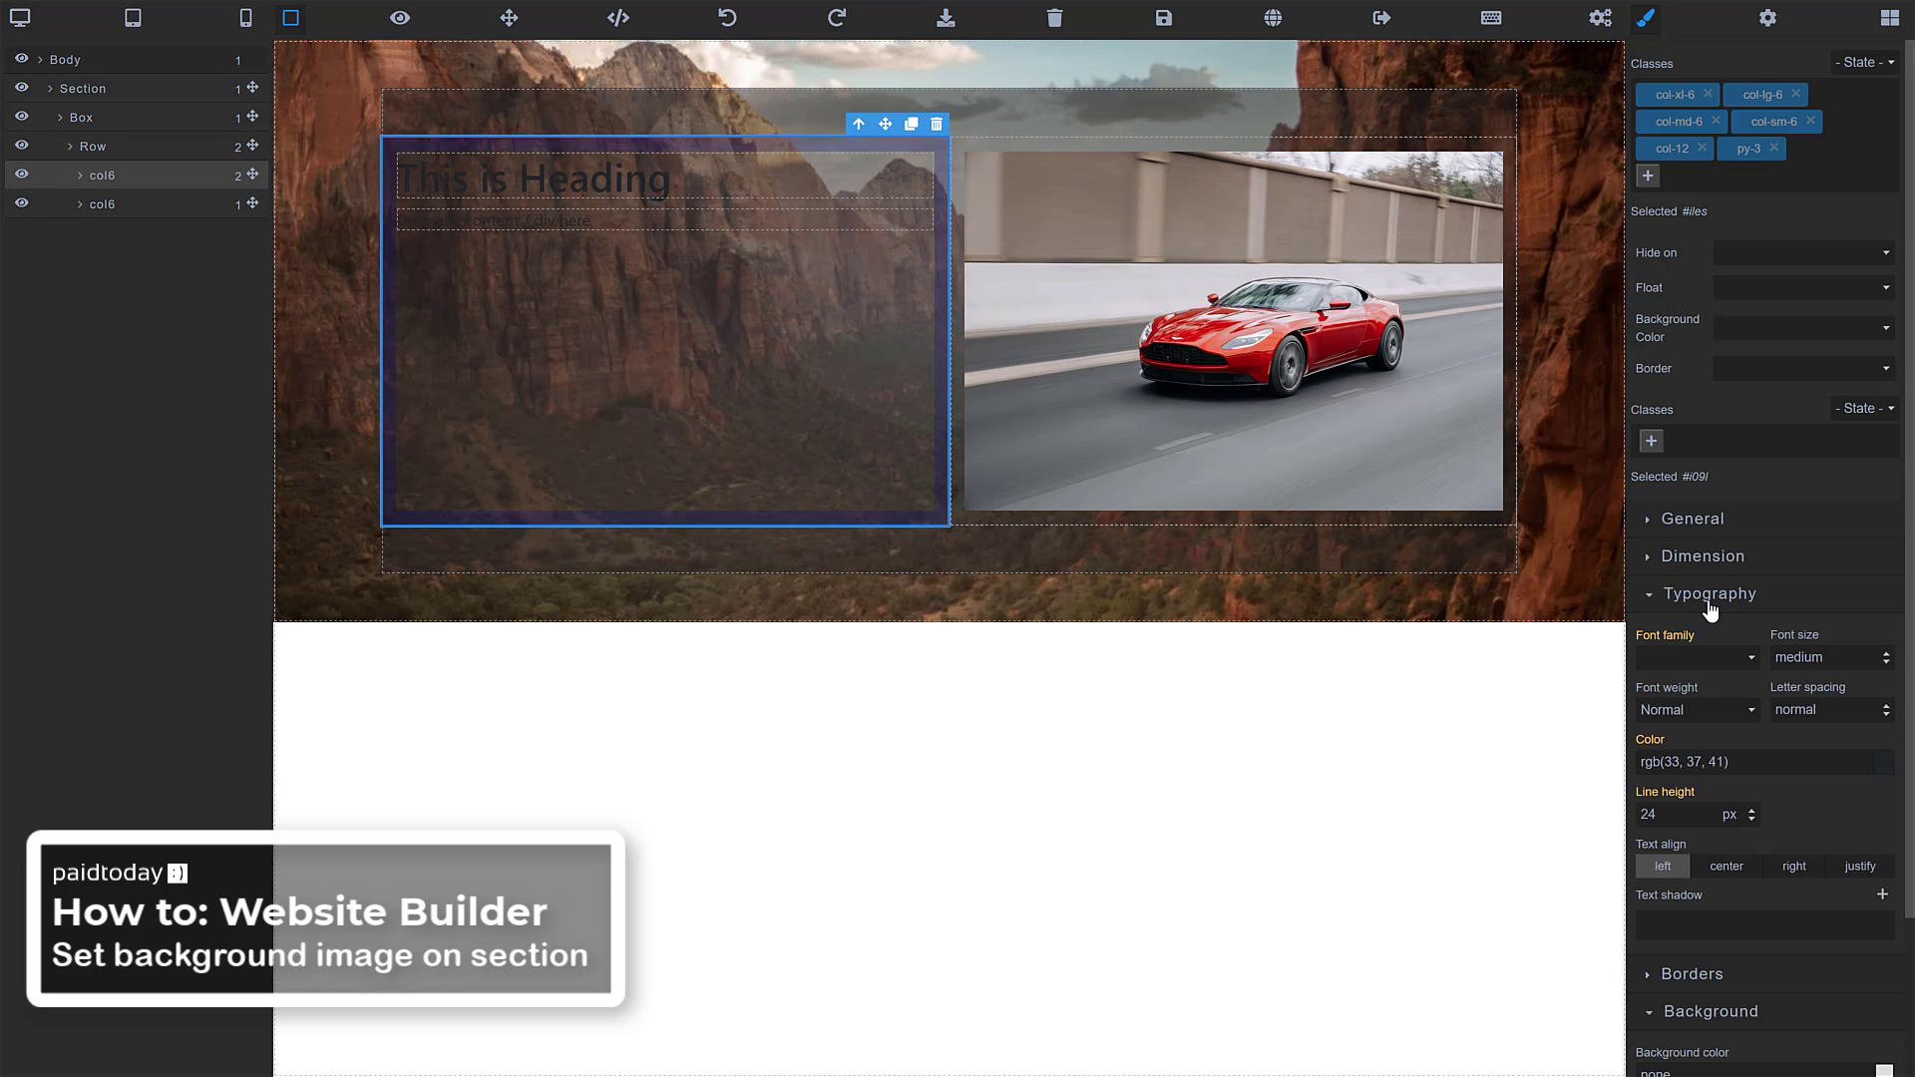
scroll(1807, 840, down, 2)
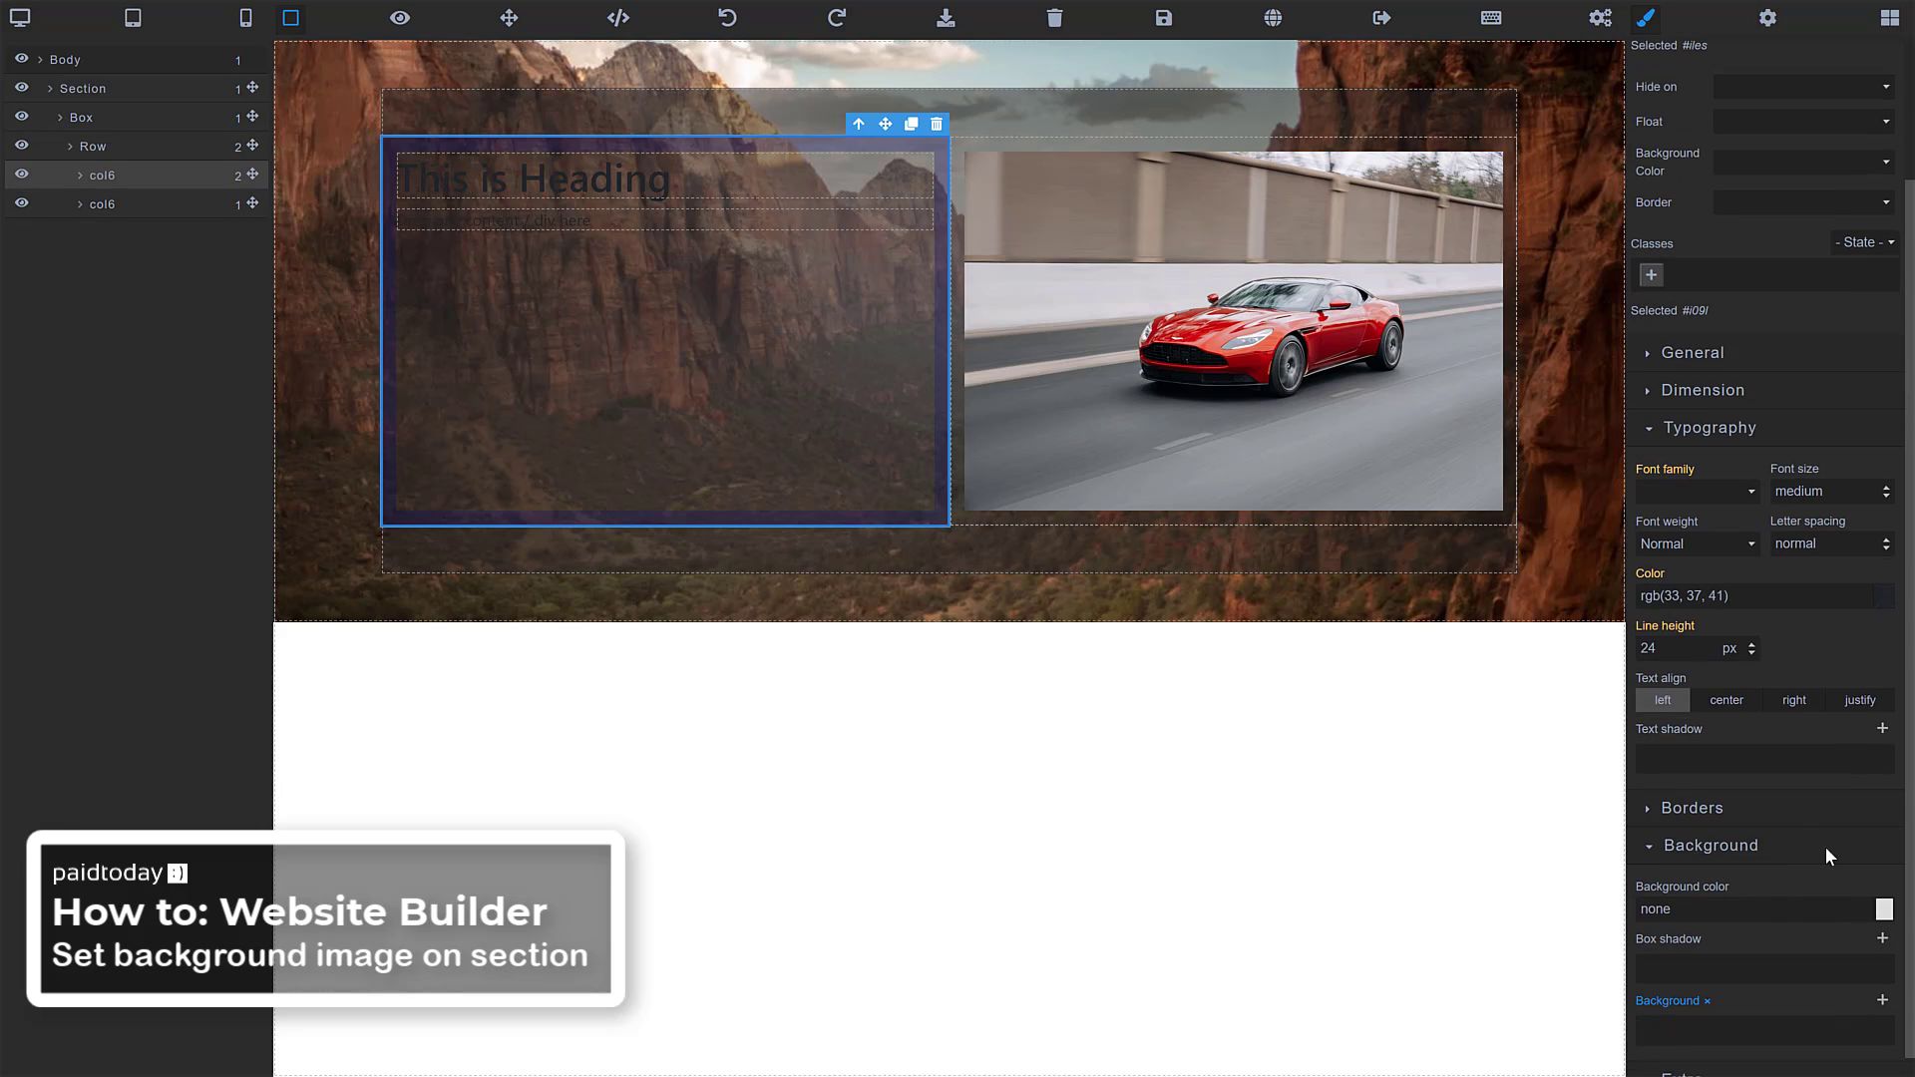
click(1884, 601)
drag(1813, 725, 1657, 619)
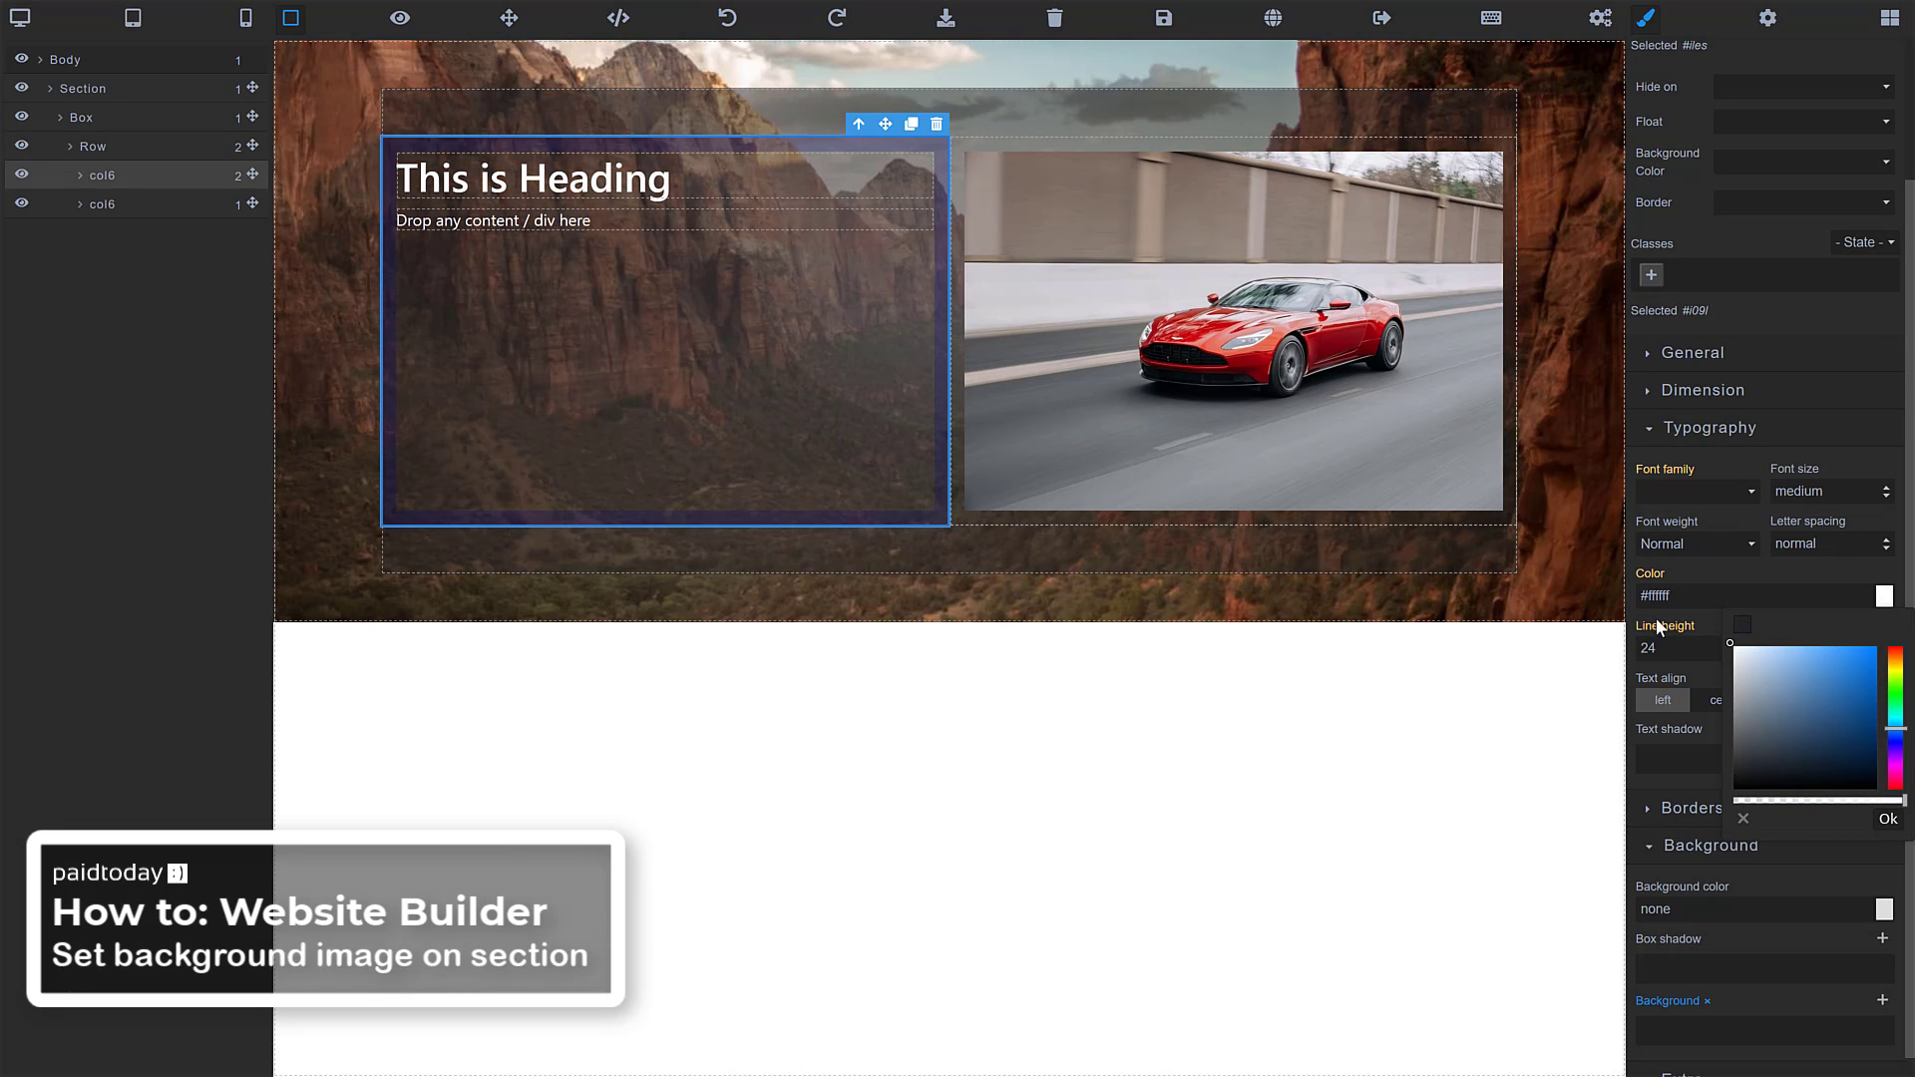
click(1120, 714)
Save the page, view its live version in the browser and return to the page editor.
click(1163, 18)
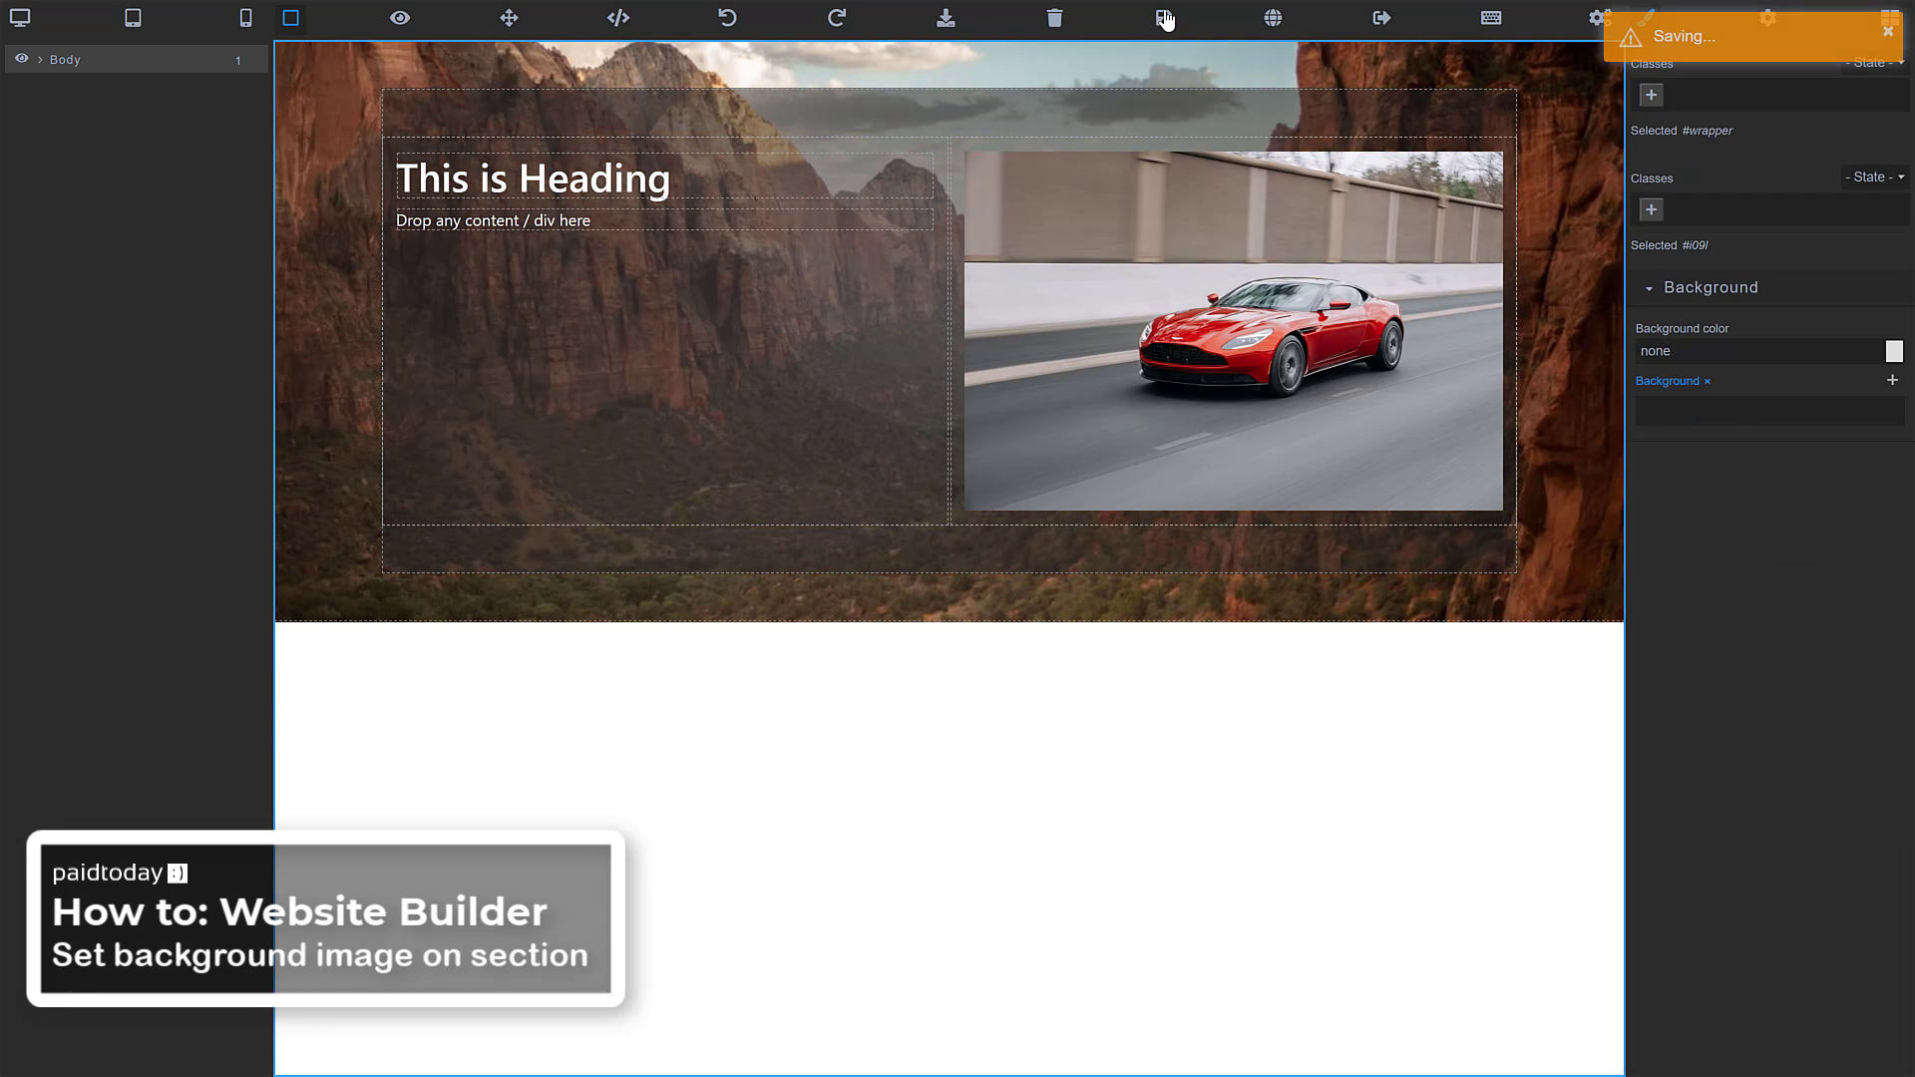
click(1273, 24)
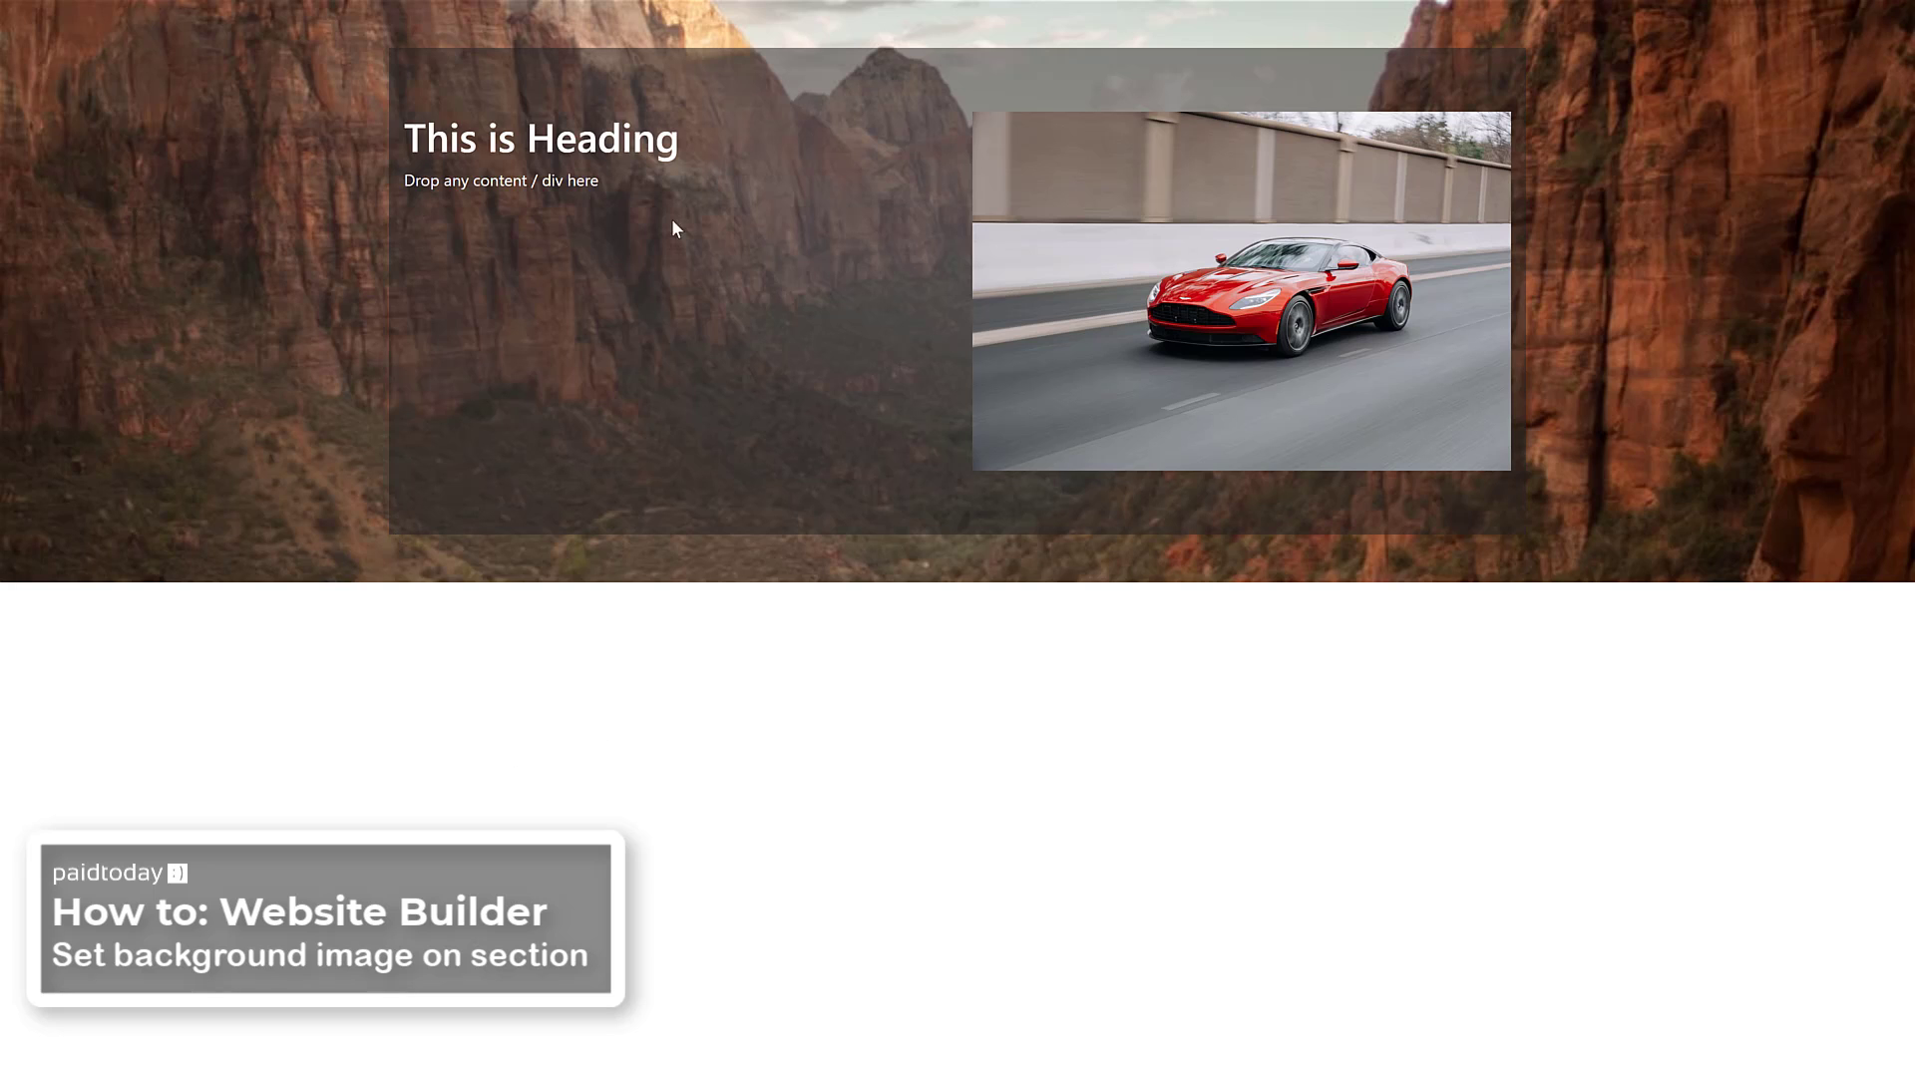
click(958, 62)
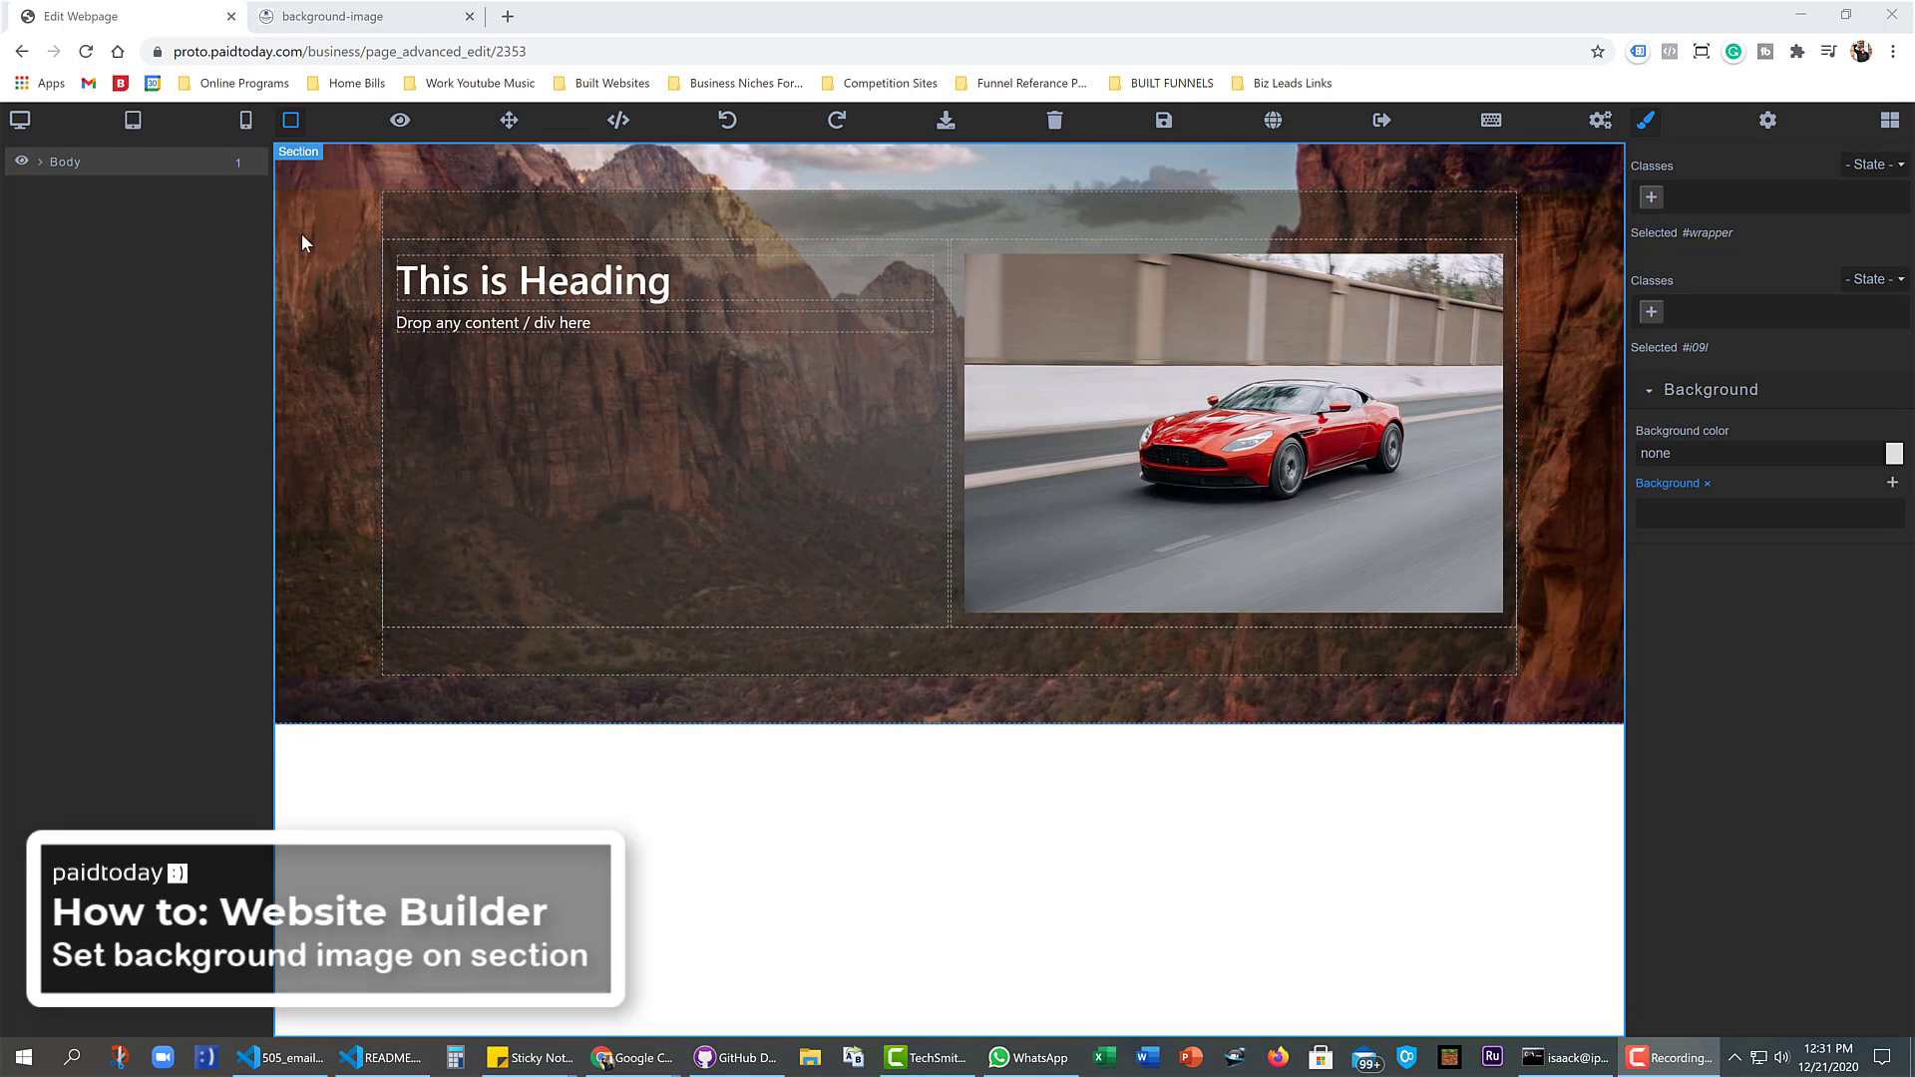
click(823, 198)
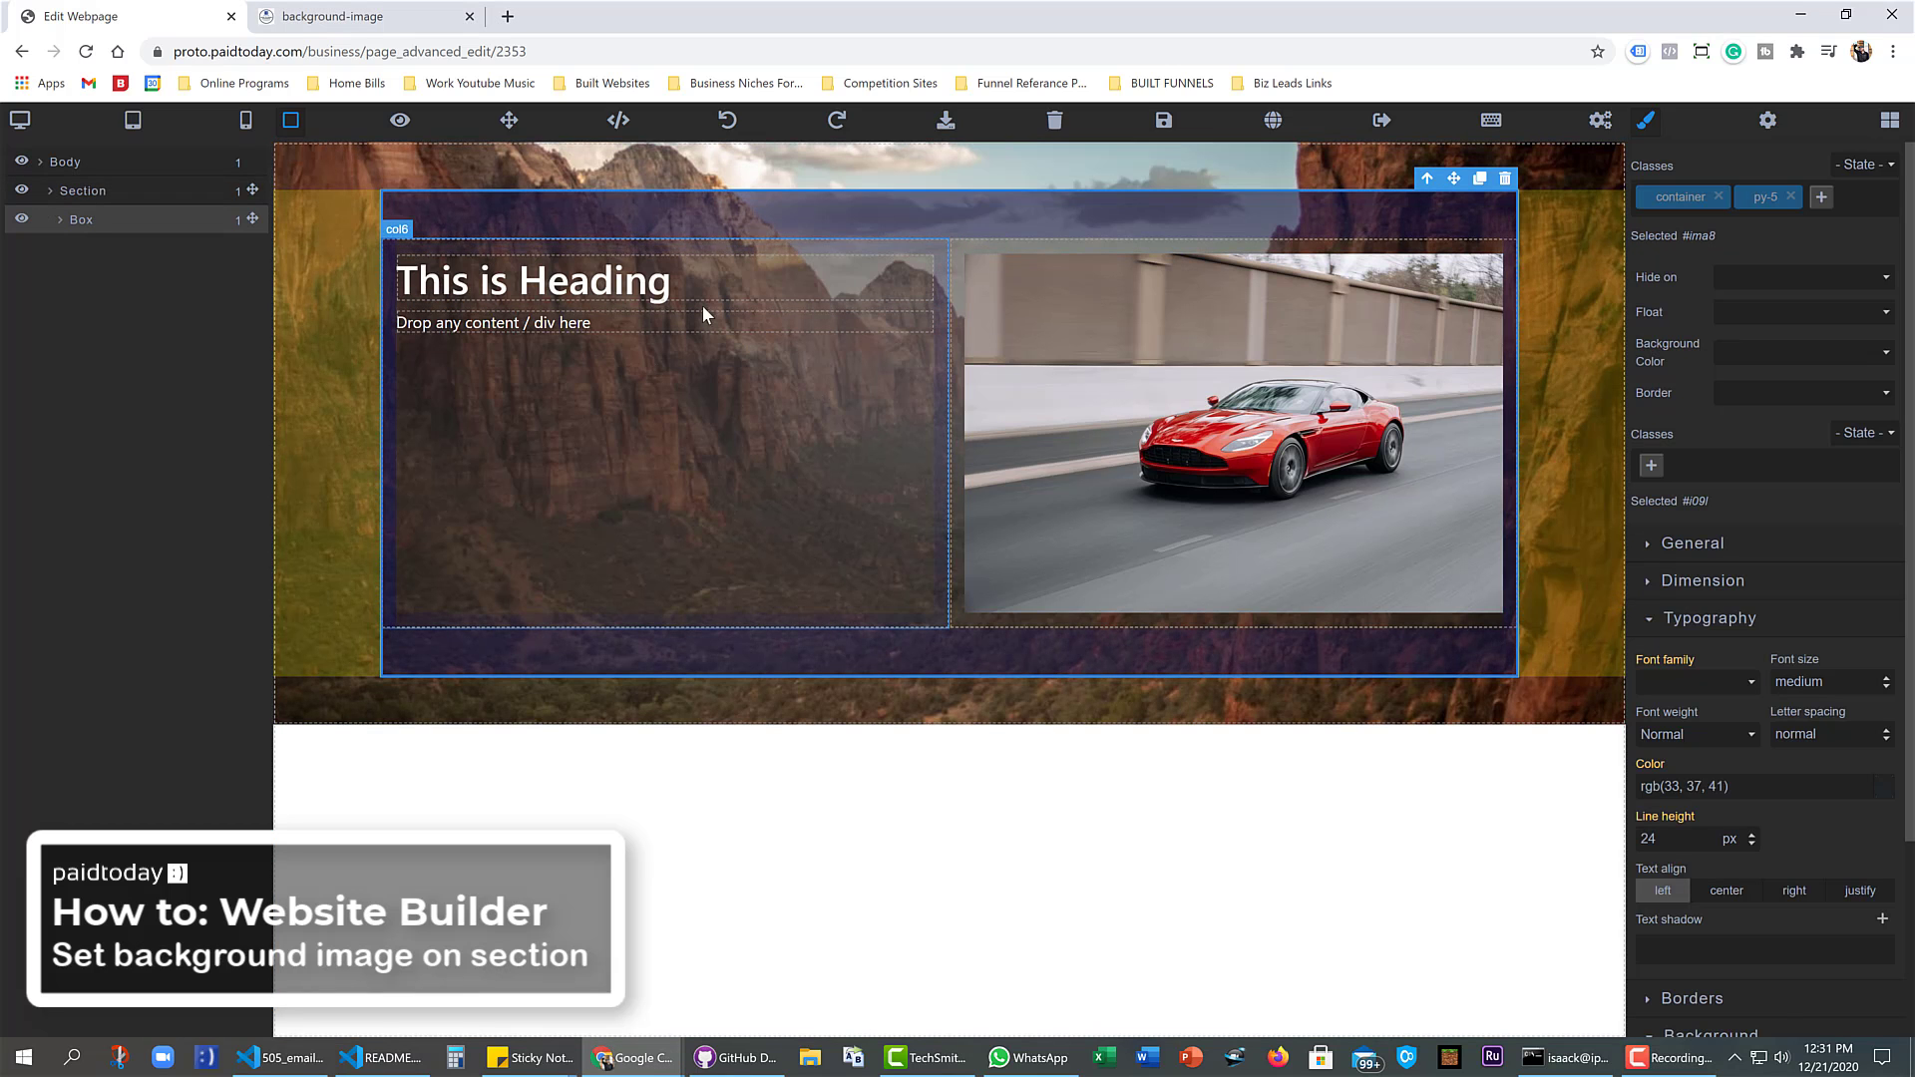
click(389, 324)
click(348, 319)
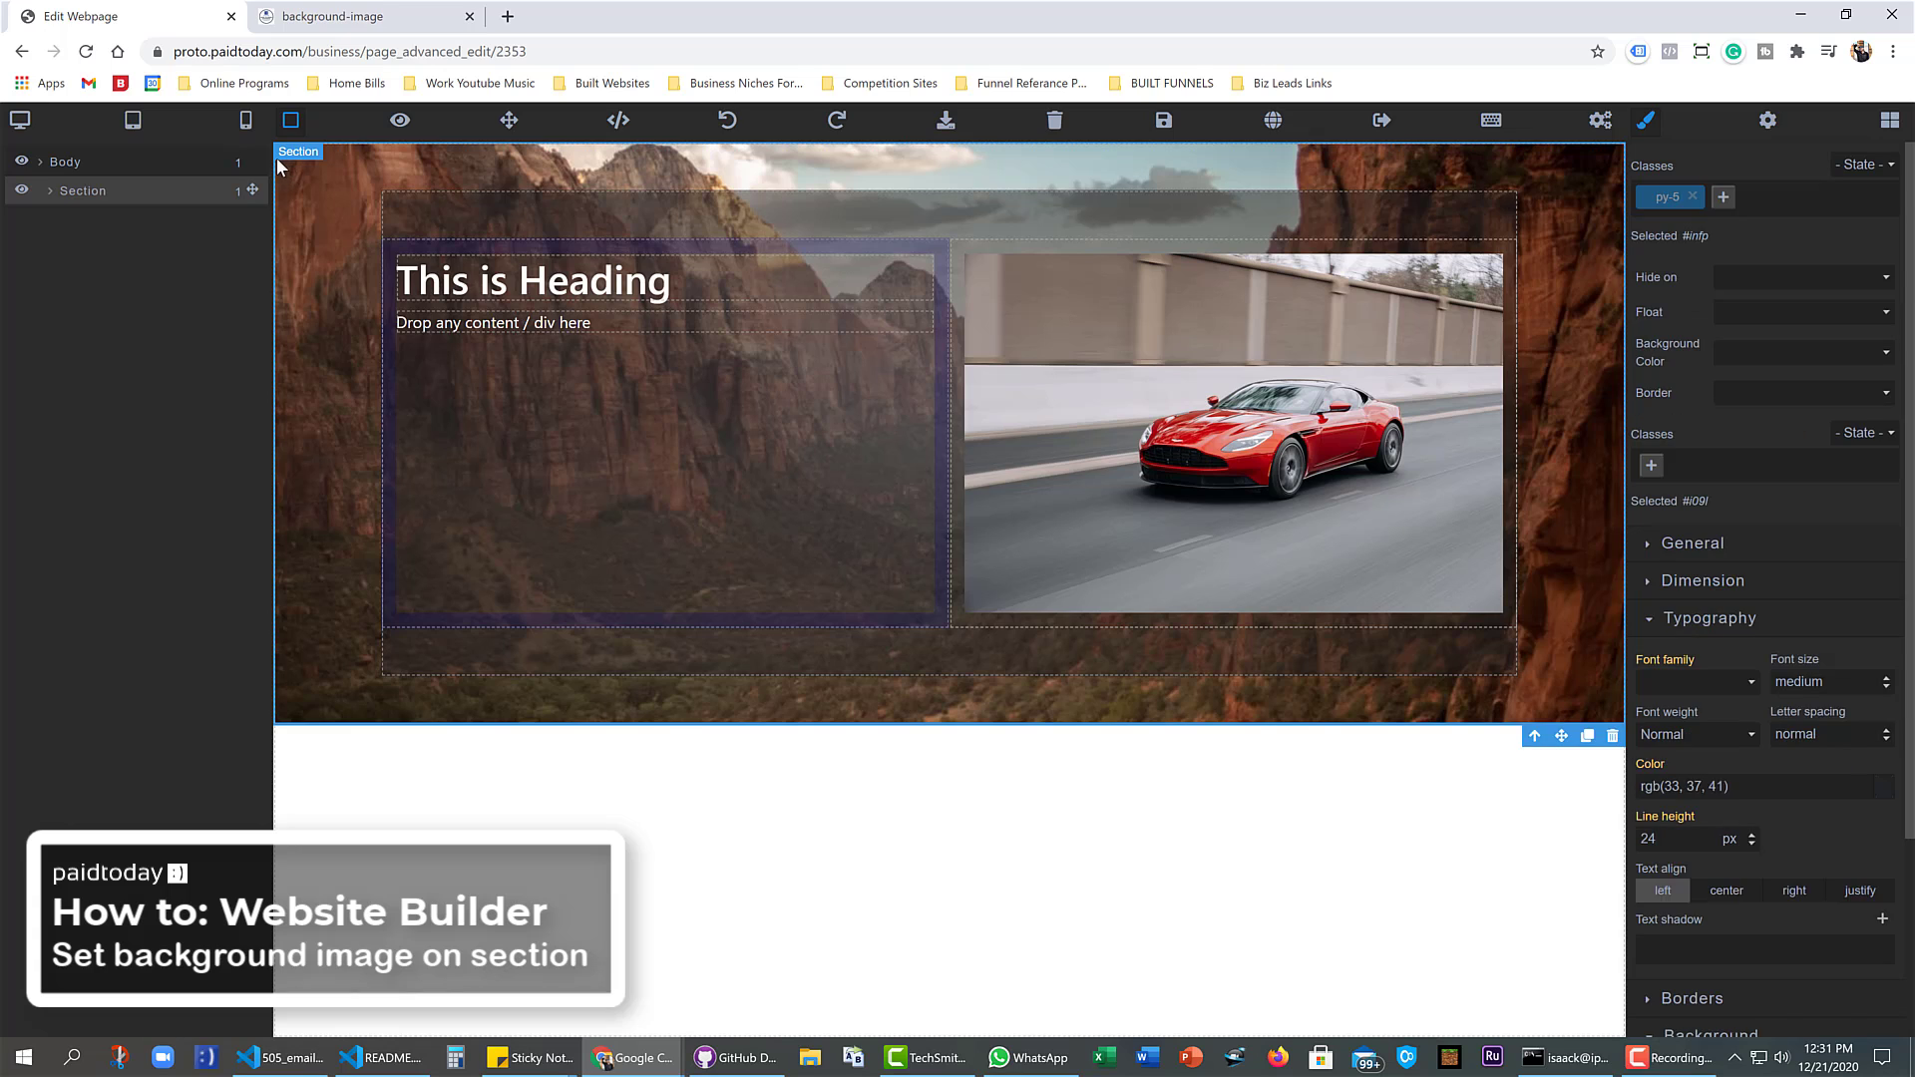